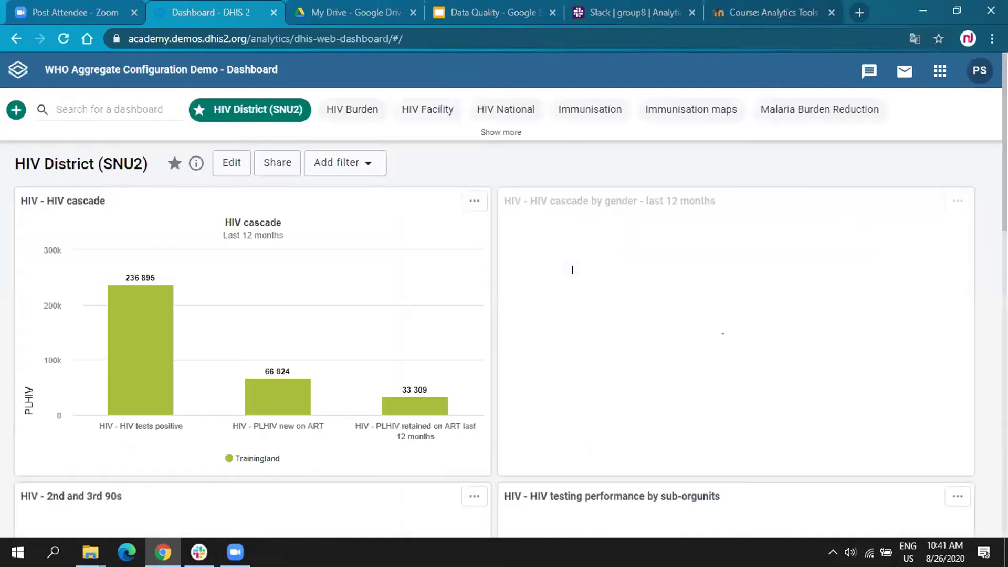
Step: Open the Data Entry app and select Cheetah Health Centre under Cat District in Animal Region as the organisation unit
click(939, 71)
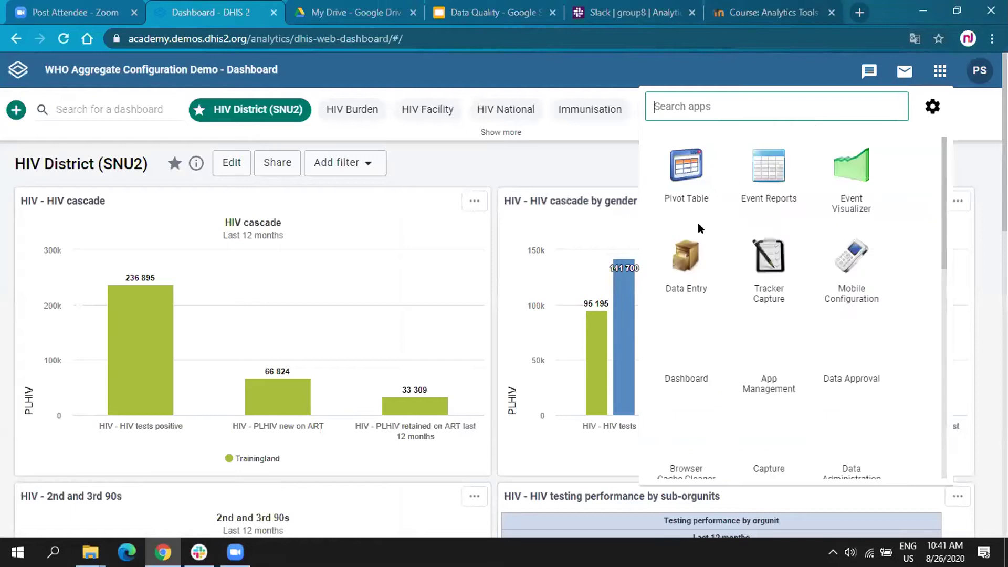
click(680, 278)
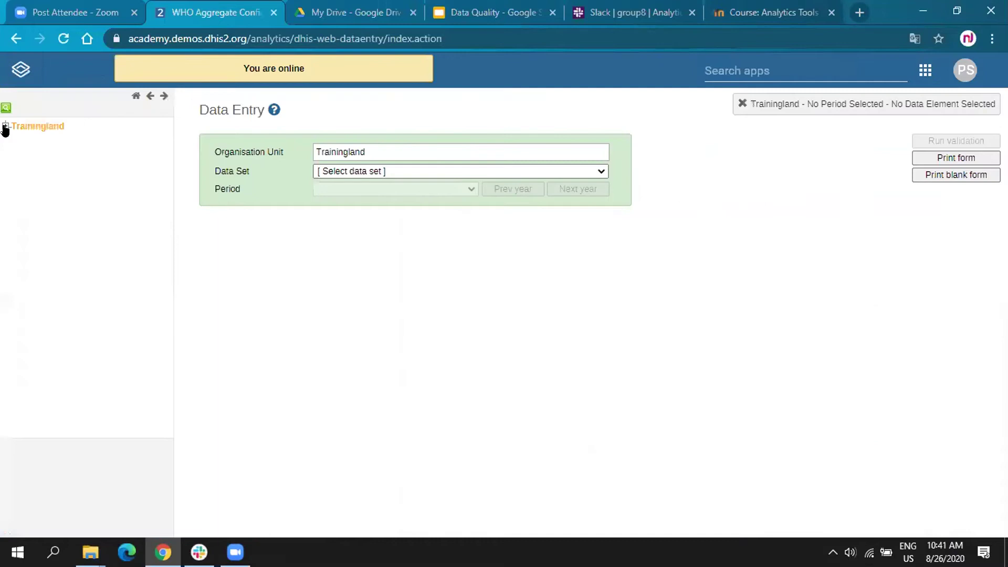
click(5, 127)
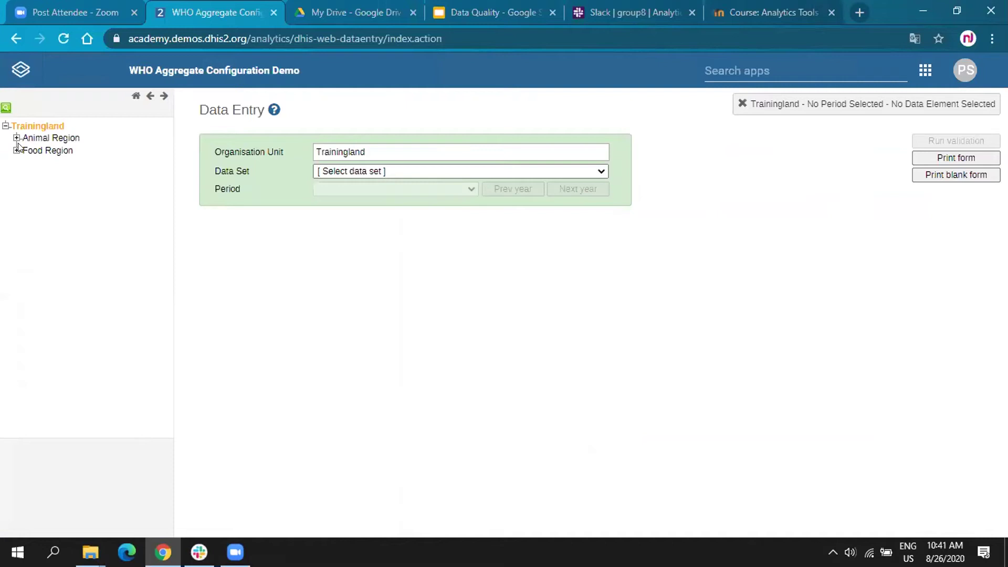
click(16, 137)
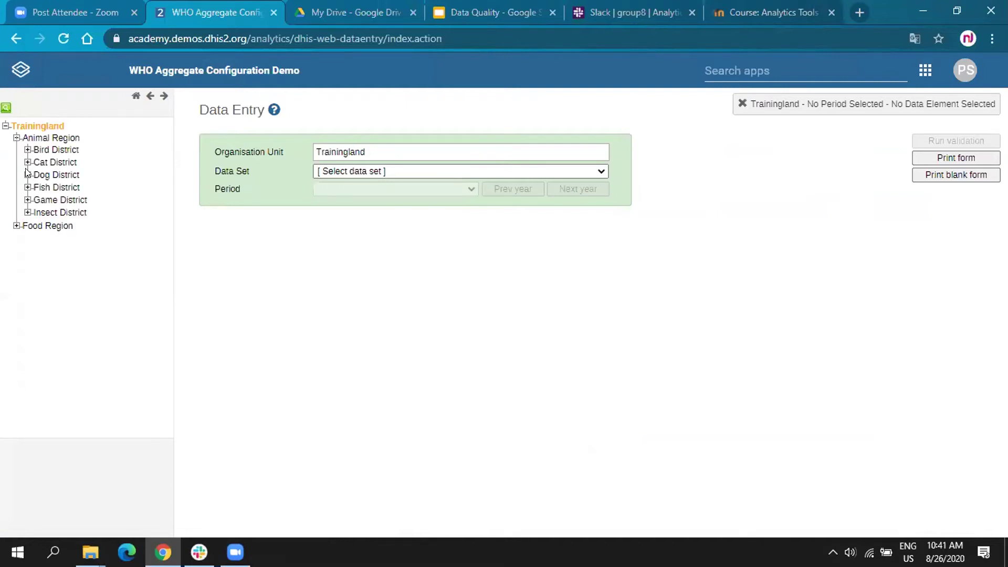
click(27, 161)
click(56, 173)
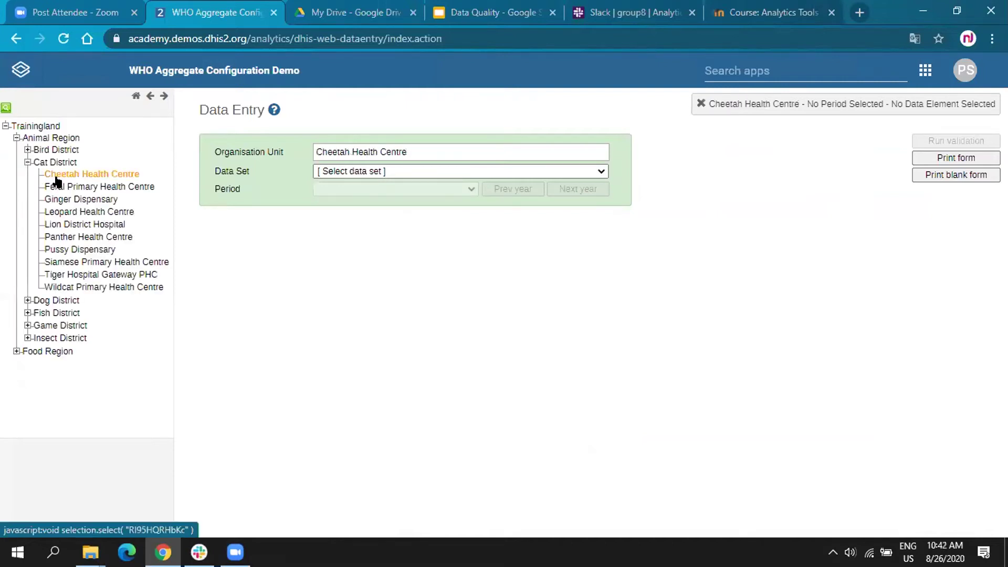
Step: Load the Immunisation data set for the period January 2020
click(325, 173)
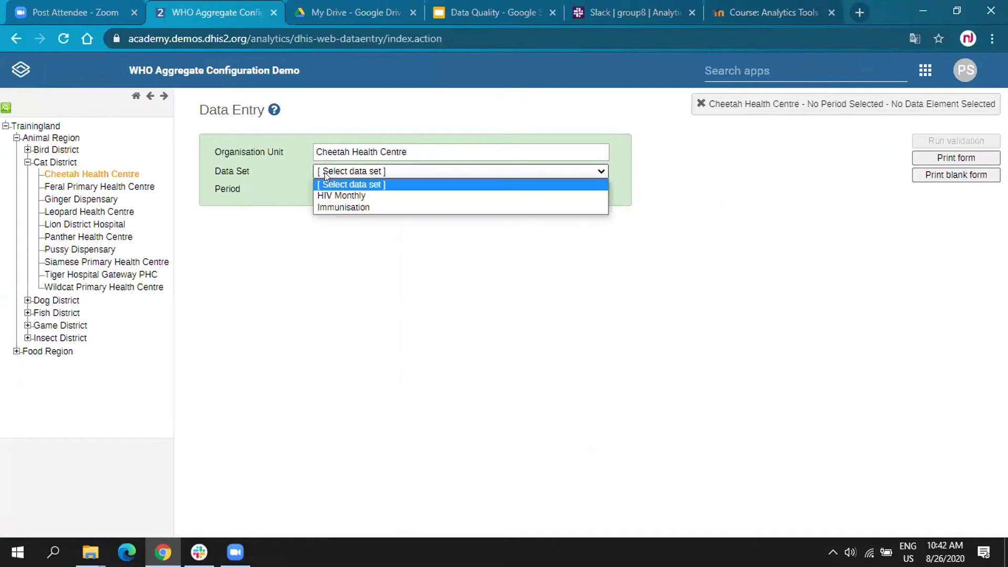
click(345, 208)
click(411, 188)
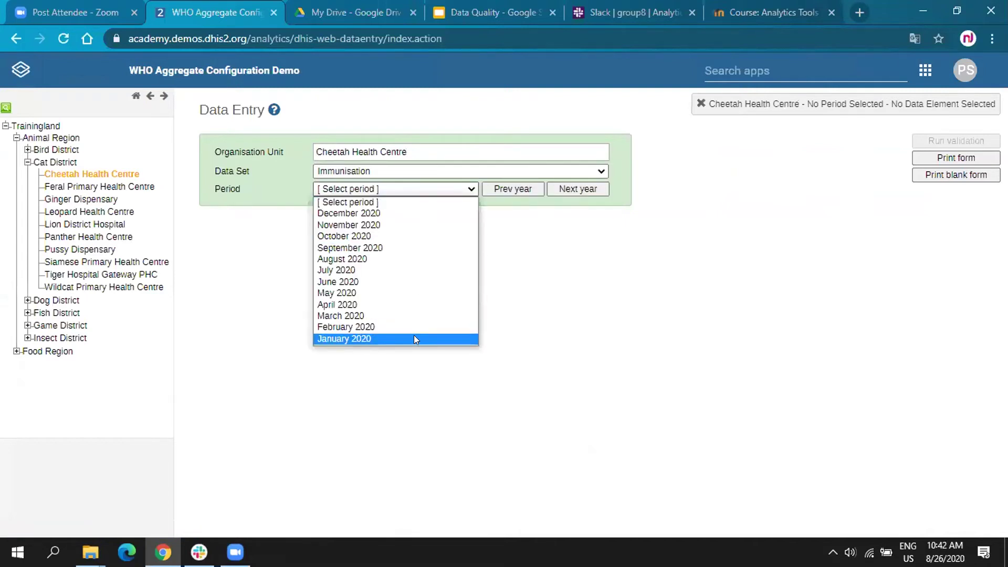
key(Return)
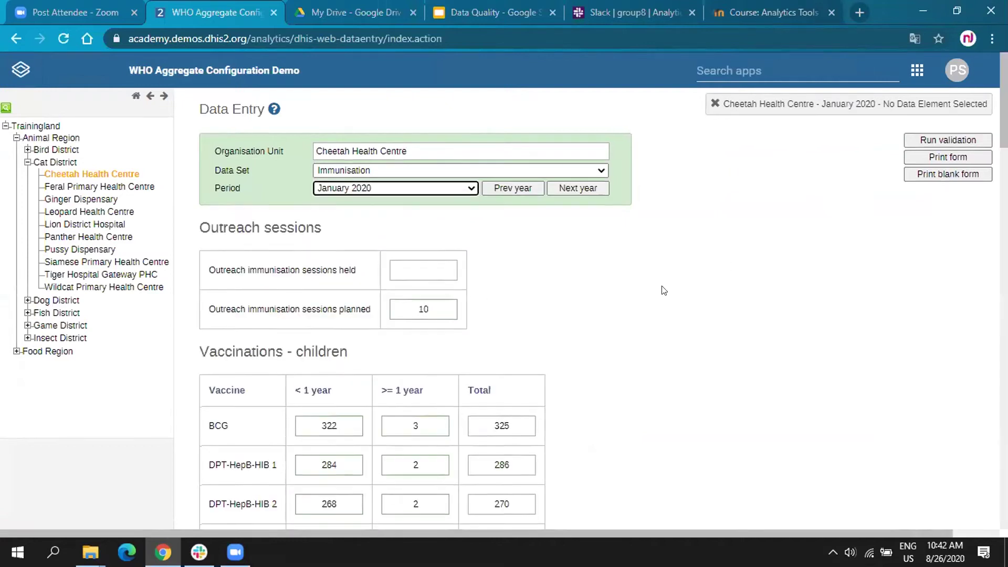
Step: Run validation on the January 2020 immunisation form, review the violated validation rule and close the result
scroll(593, 282, down, 4)
scroll(593, 283, down, 15)
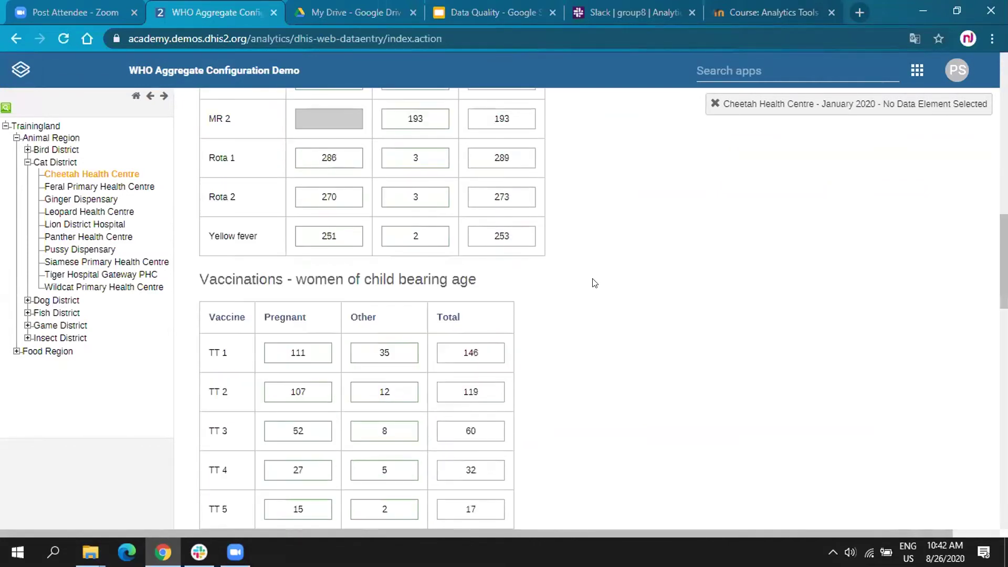
scroll(593, 283, down, 5)
scroll(593, 283, up, 12)
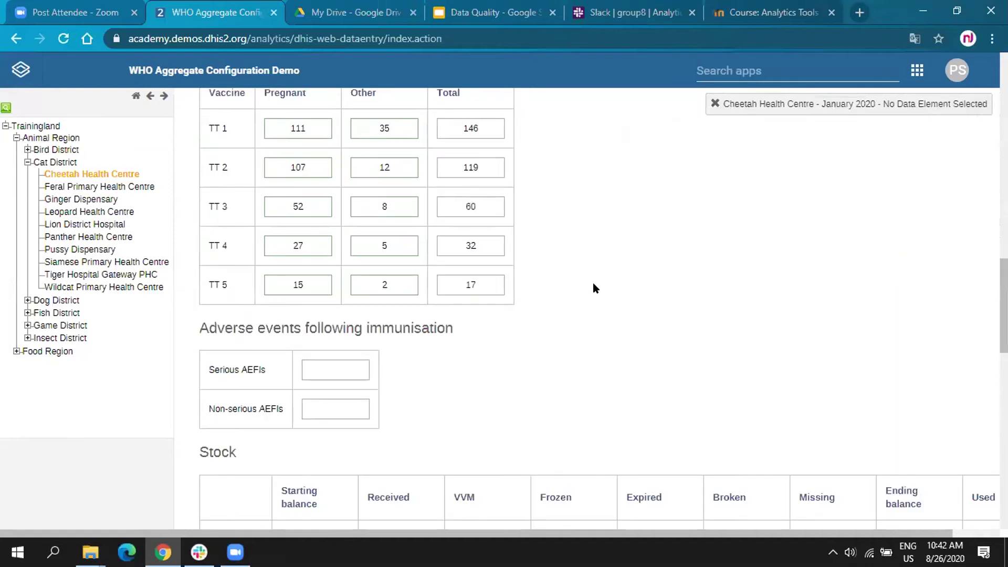
scroll(593, 283, up, 5)
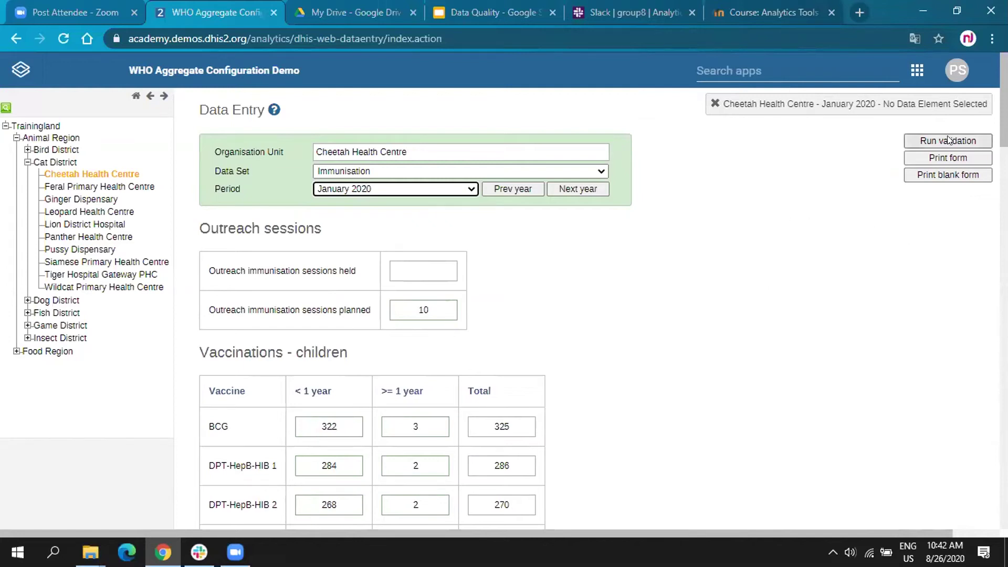
key(ctrl+plus)
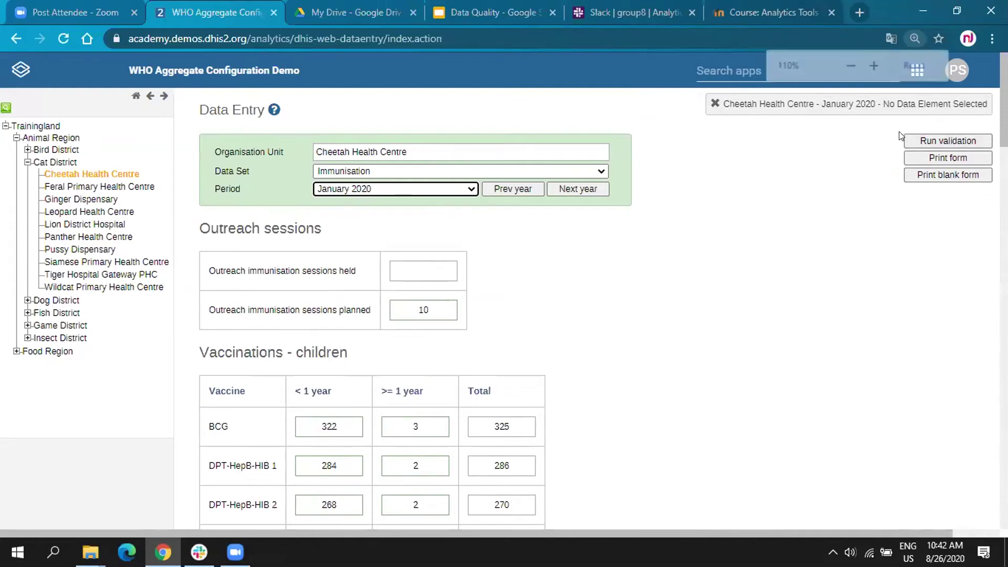
key(ctrl+plus)
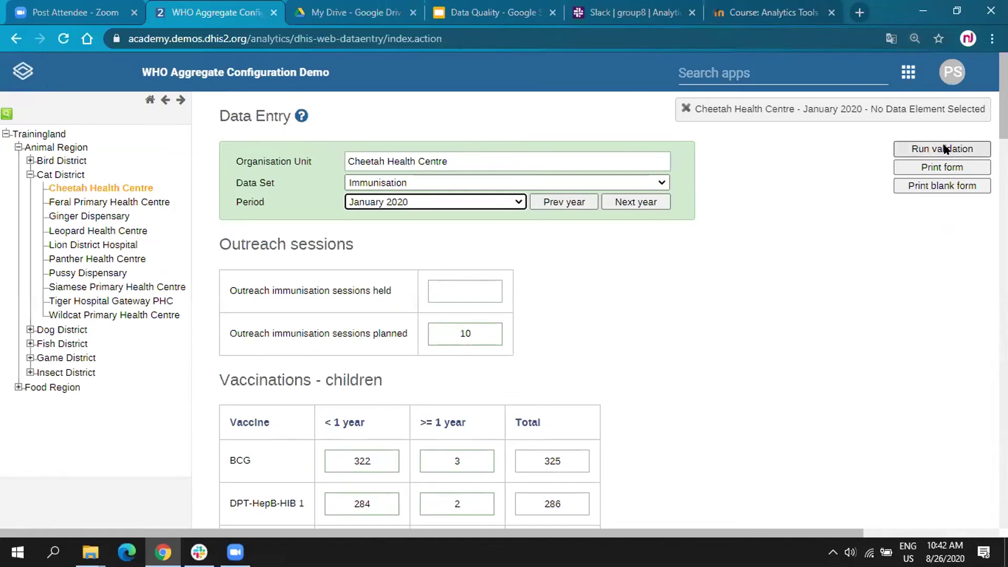
click(943, 148)
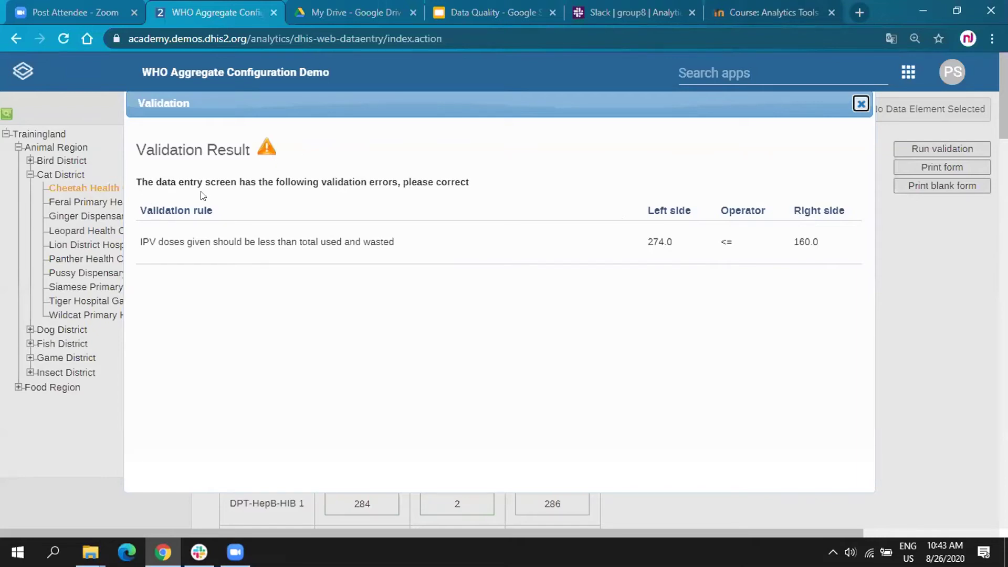
drag(334, 181, 377, 181)
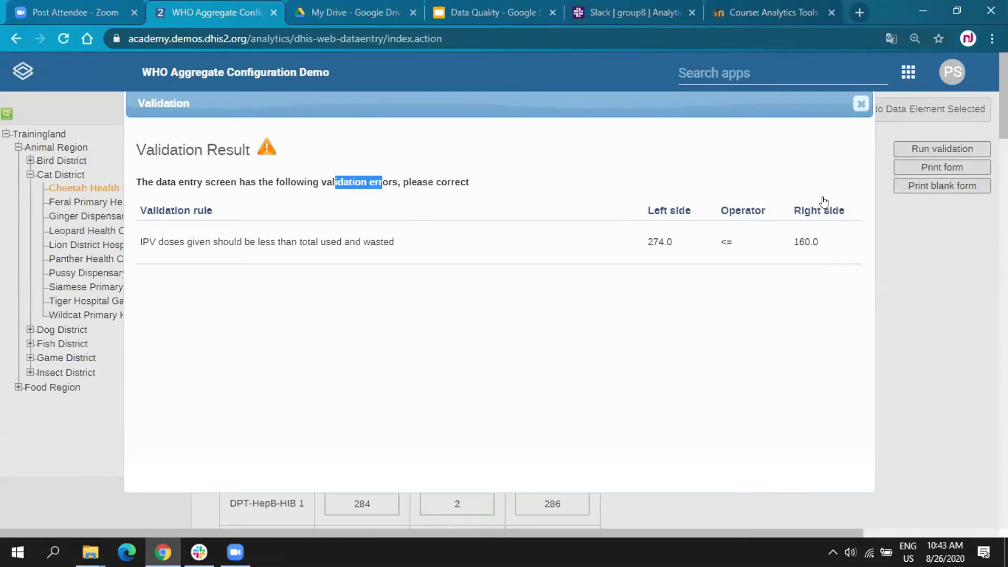
click(859, 107)
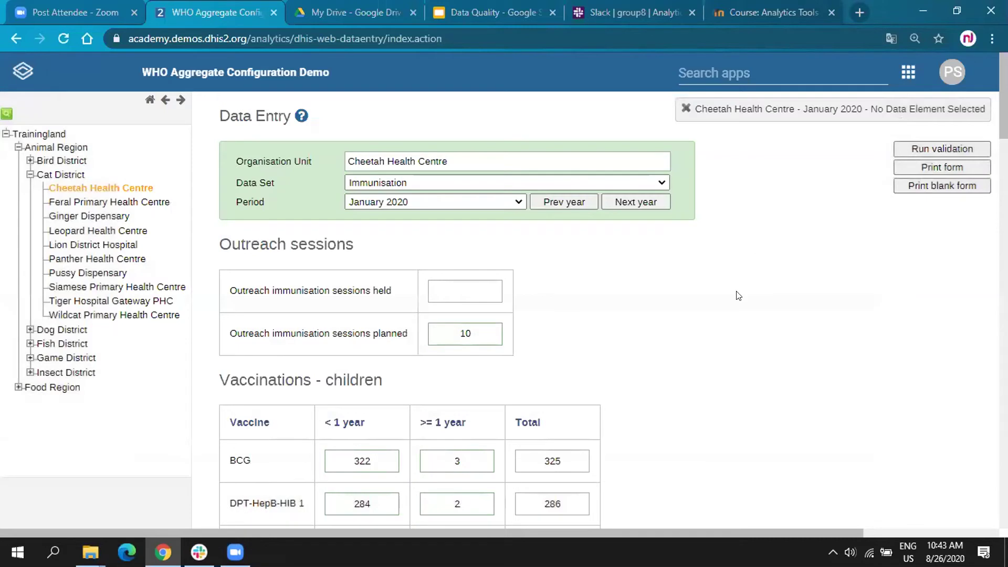
Step: Check the IPV doses given to children under 1 year, 1 year and over, and their total
scroll(497, 389, down, 3)
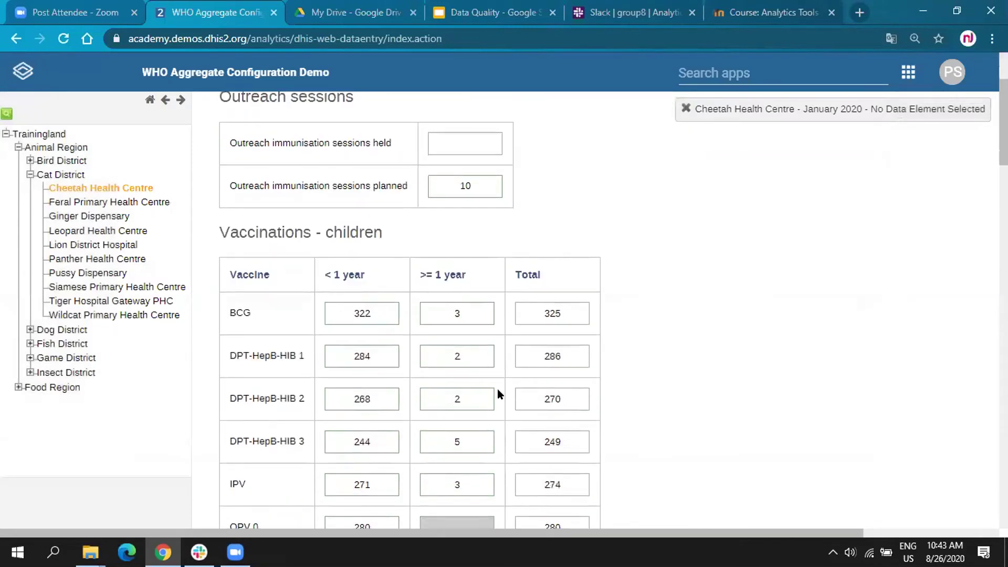
scroll(497, 393, down, 4)
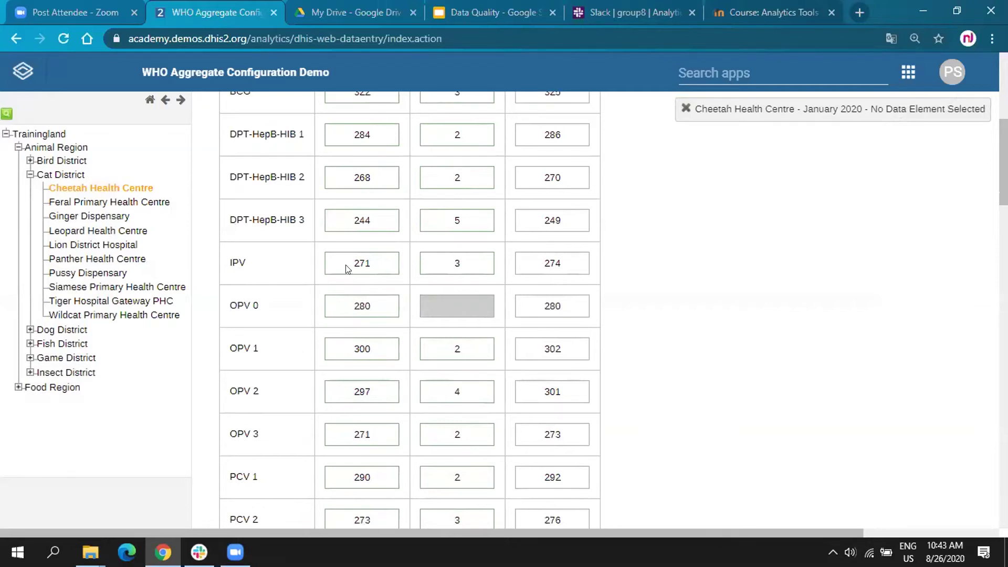
scroll(348, 267, up, 3)
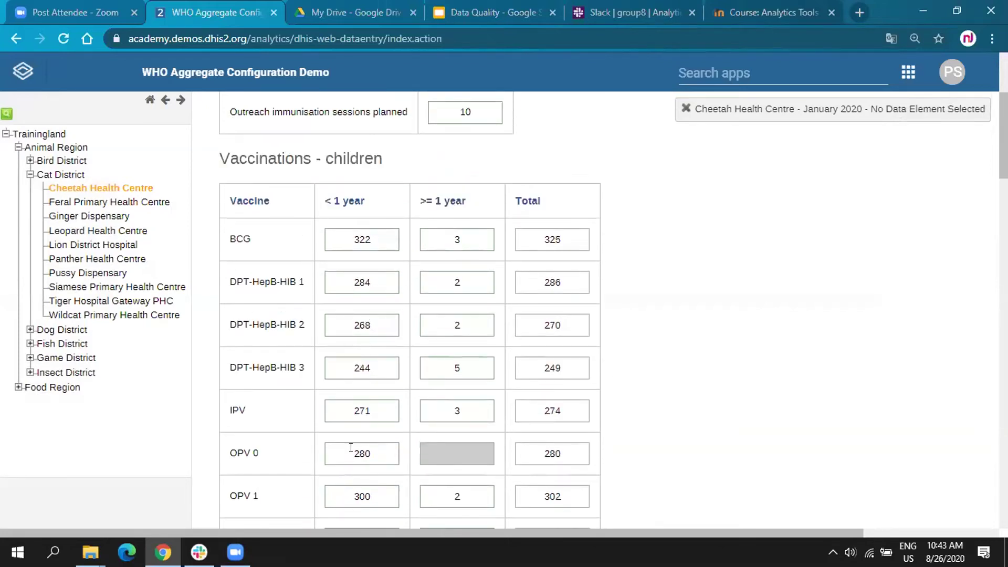
click(366, 404)
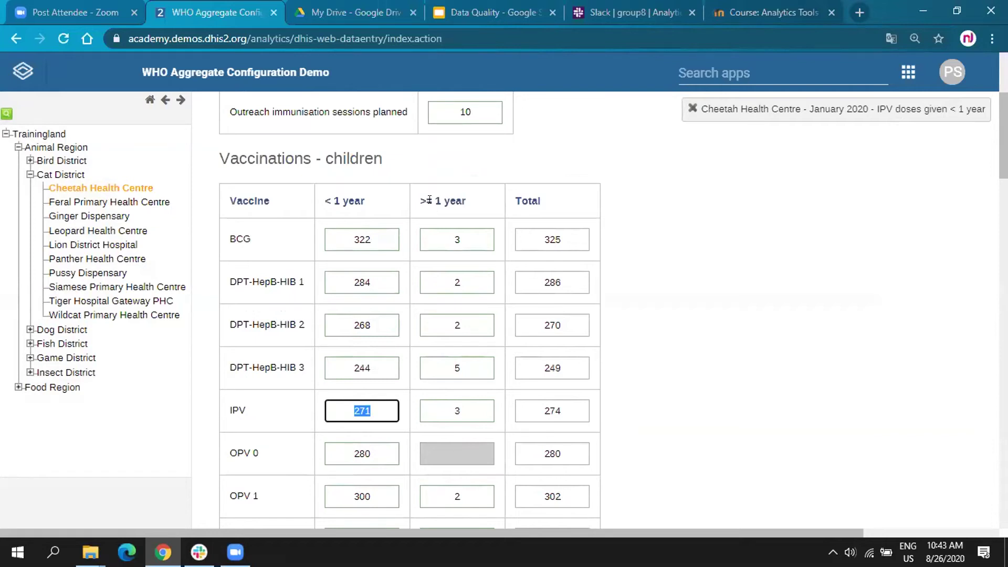
click(448, 408)
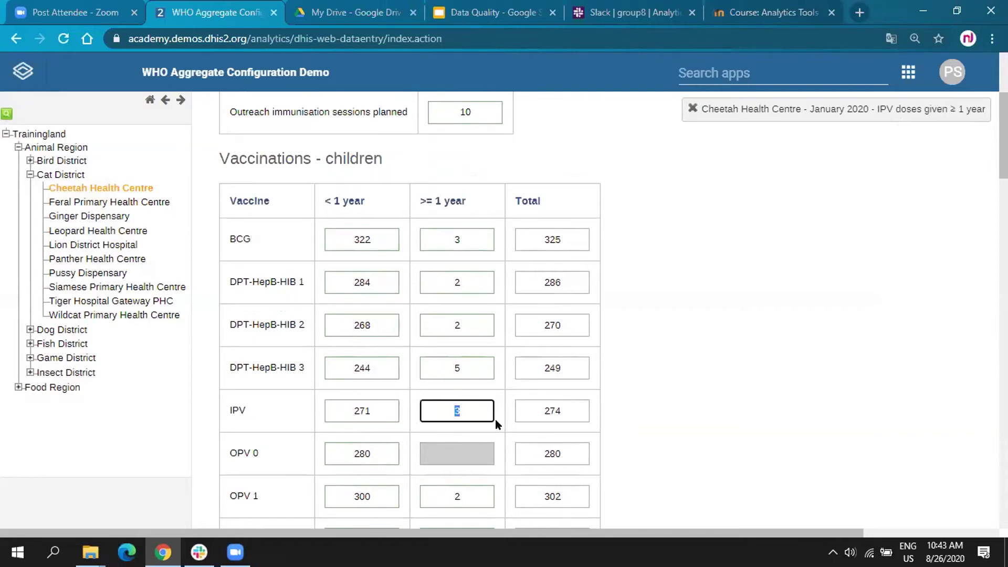
click(536, 407)
click(686, 420)
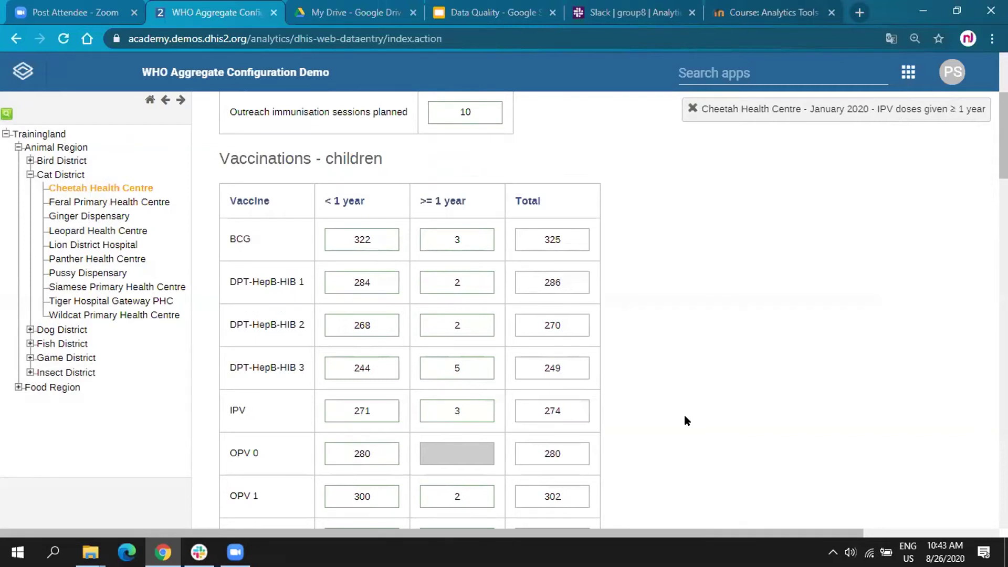
Step: Check the starting balance and received quantity for IPV in the Stock table
scroll(684, 414, down, 15)
scroll(685, 420, down, 2)
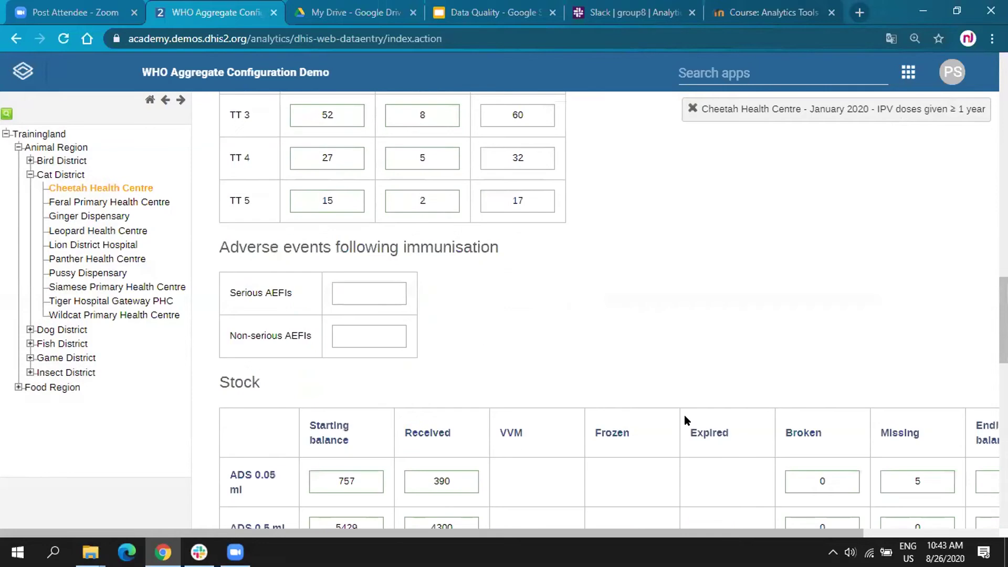
scroll(684, 420, down, 5)
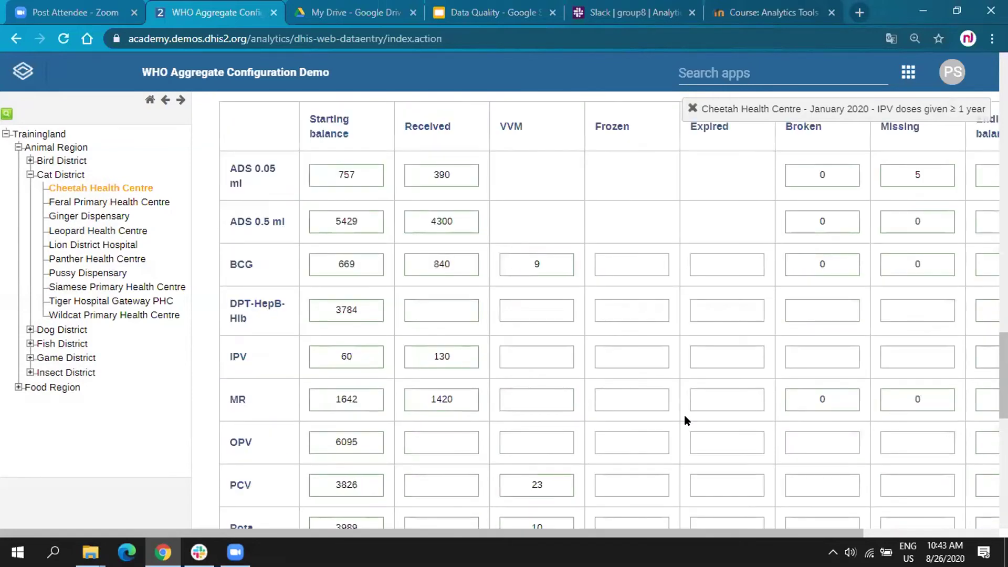
scroll(313, 272, down, 1)
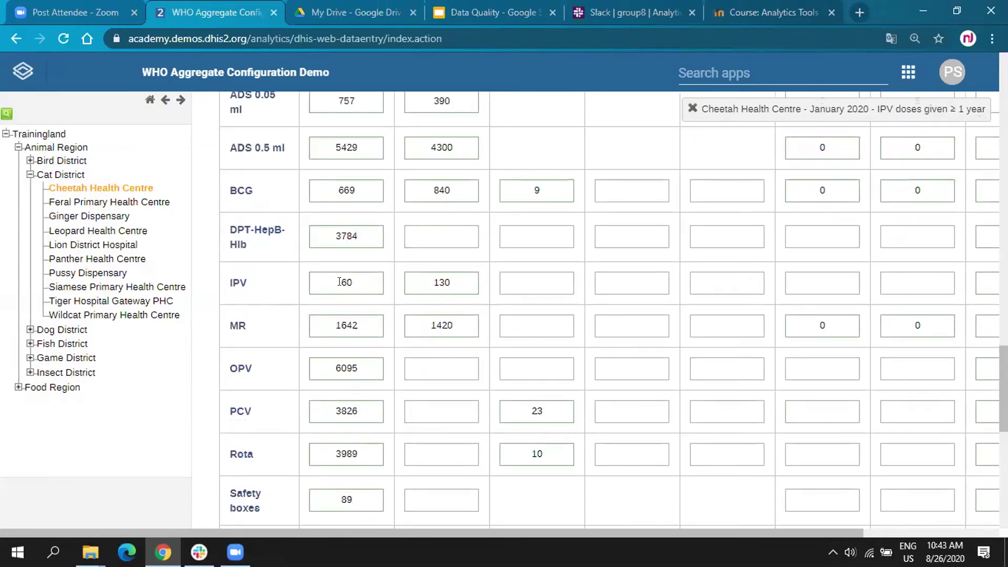
scroll(347, 299, up, 3)
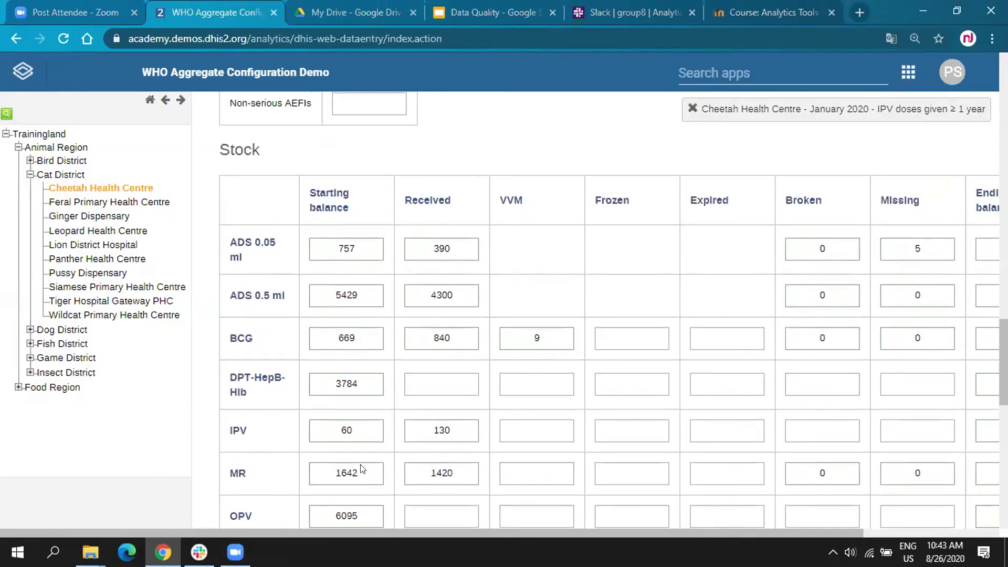
click(359, 426)
click(450, 429)
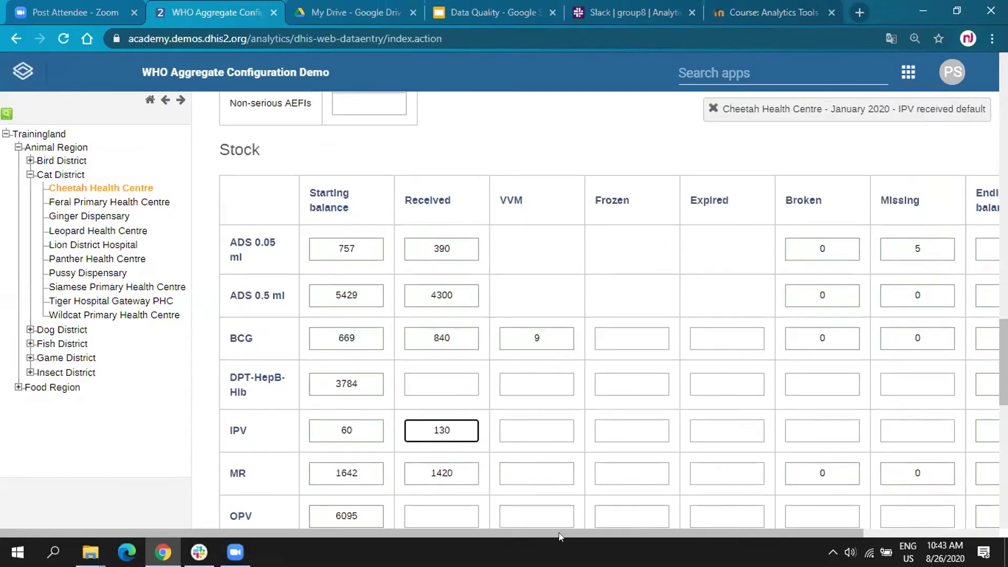
Step: Check the ending balance and used quantity for IPV in the Stock table
scroll(561, 527, right, 2)
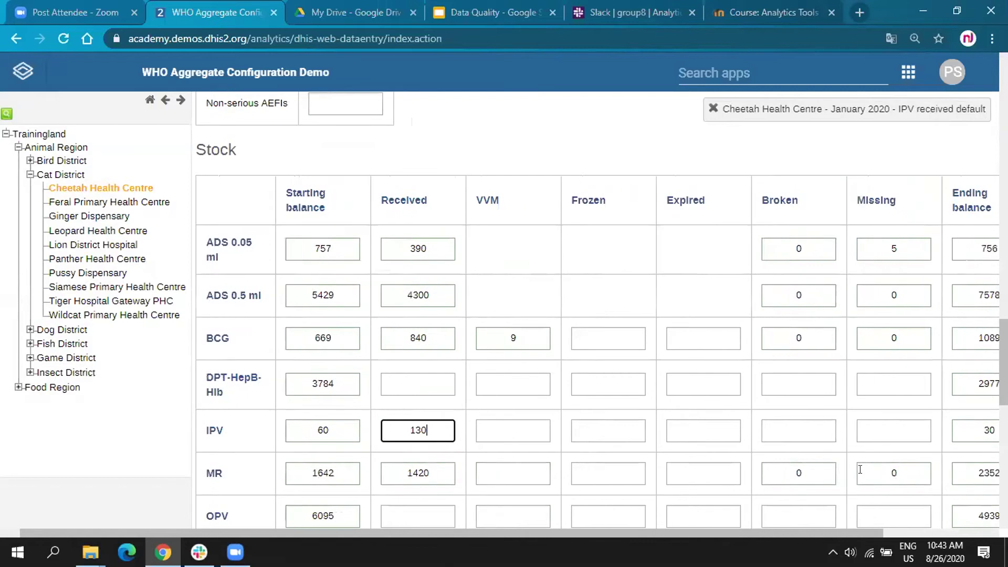
scroll(859, 468, right, 5)
click(848, 427)
drag(849, 426, 866, 424)
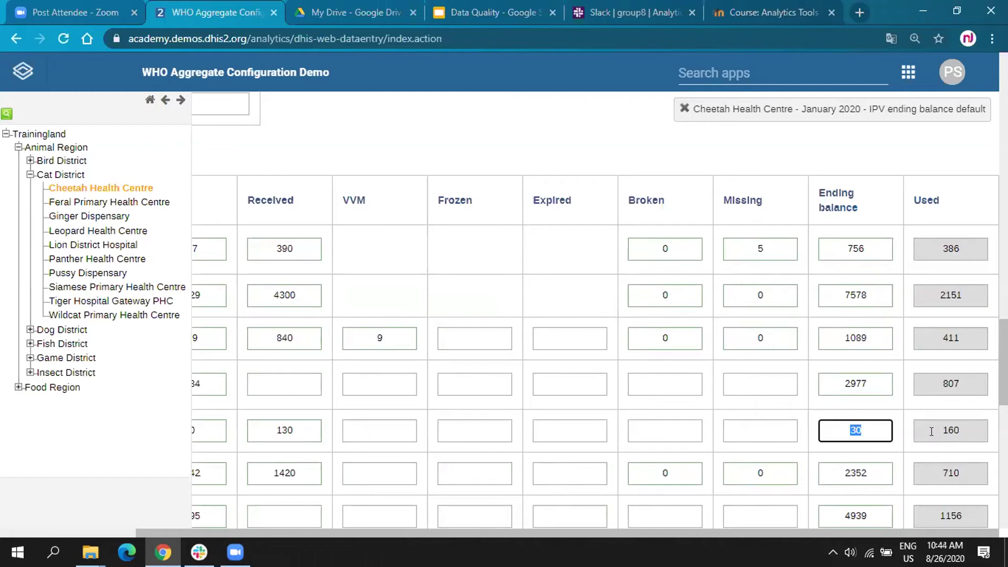
double_click(964, 431)
click(949, 431)
drag(938, 431, 954, 431)
key(ctrl+a)
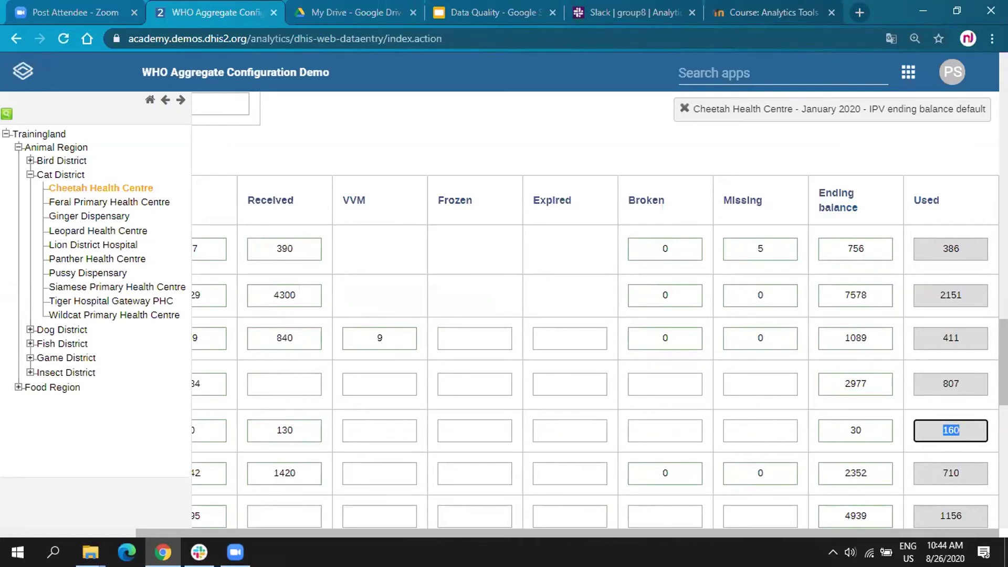
Step: Return to the children's vaccinations table and compare the total IPV doses given with the stock used
scroll(408, 160, up, 10)
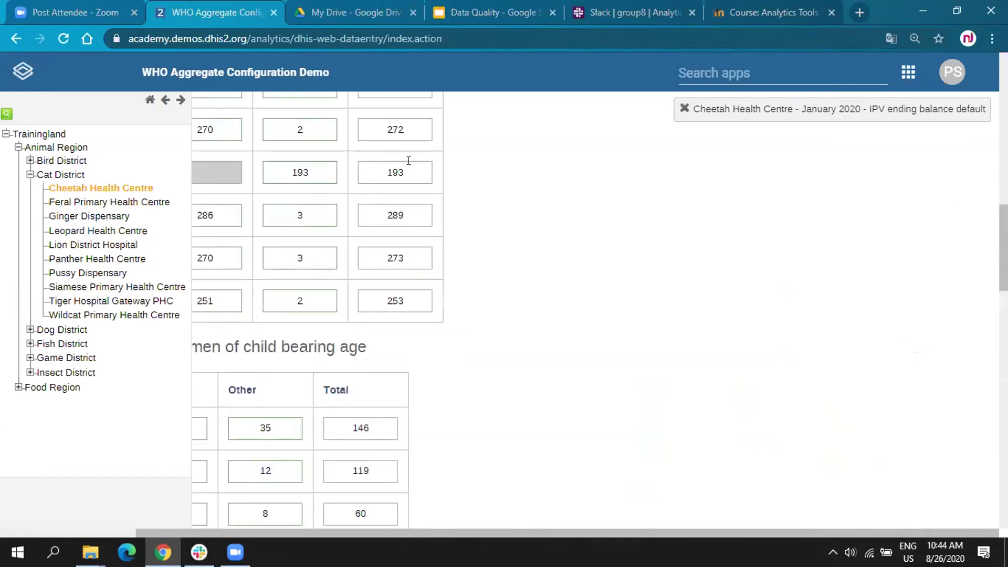
key(Tab)
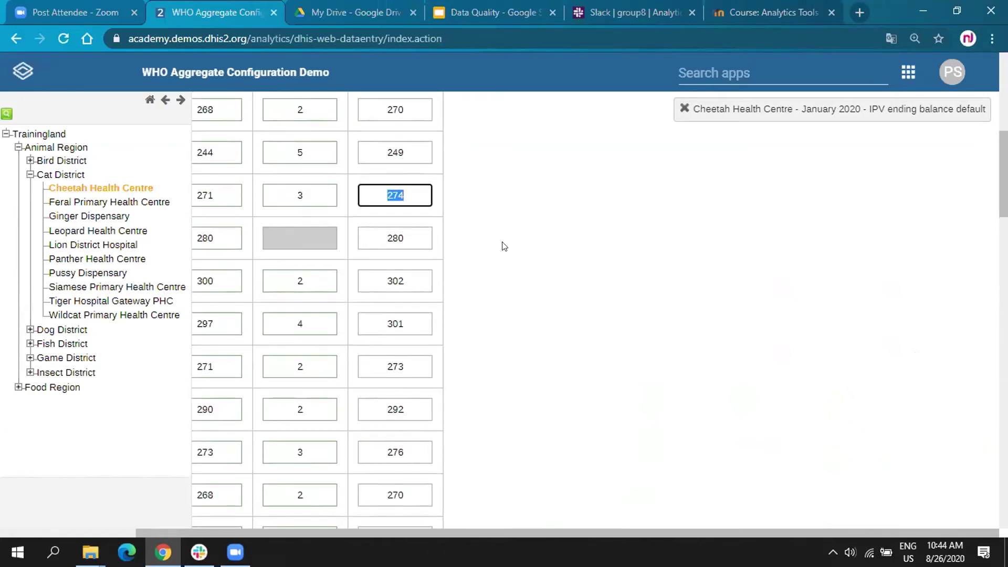
drag(476, 532, 337, 536)
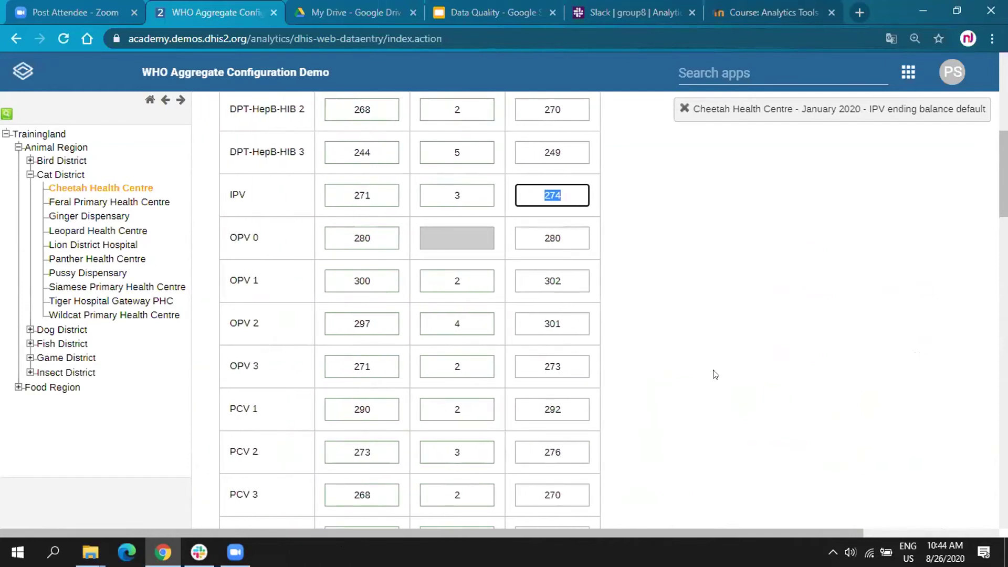
scroll(714, 374, down, 2)
scroll(714, 374, down, 1)
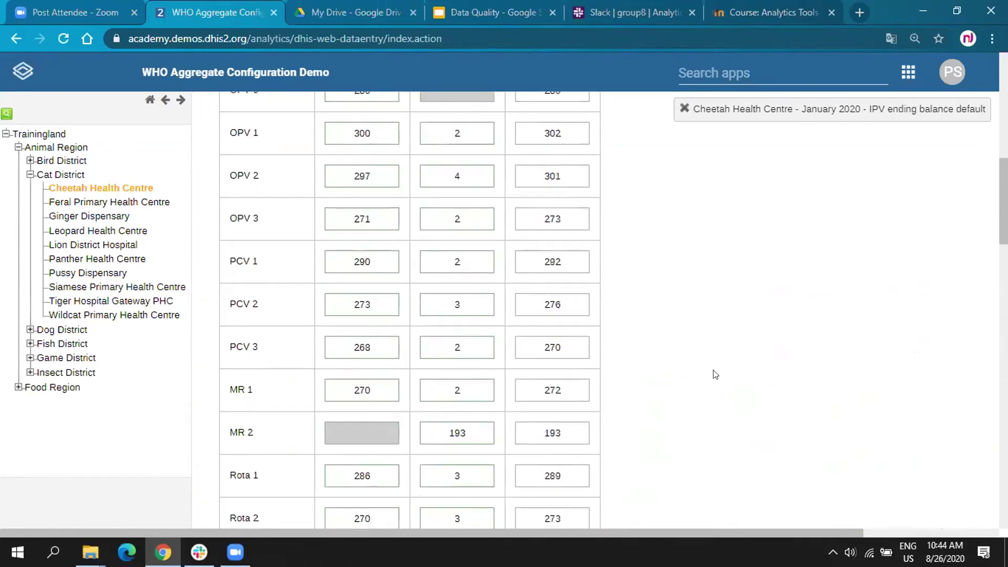
scroll(714, 374, up, 7)
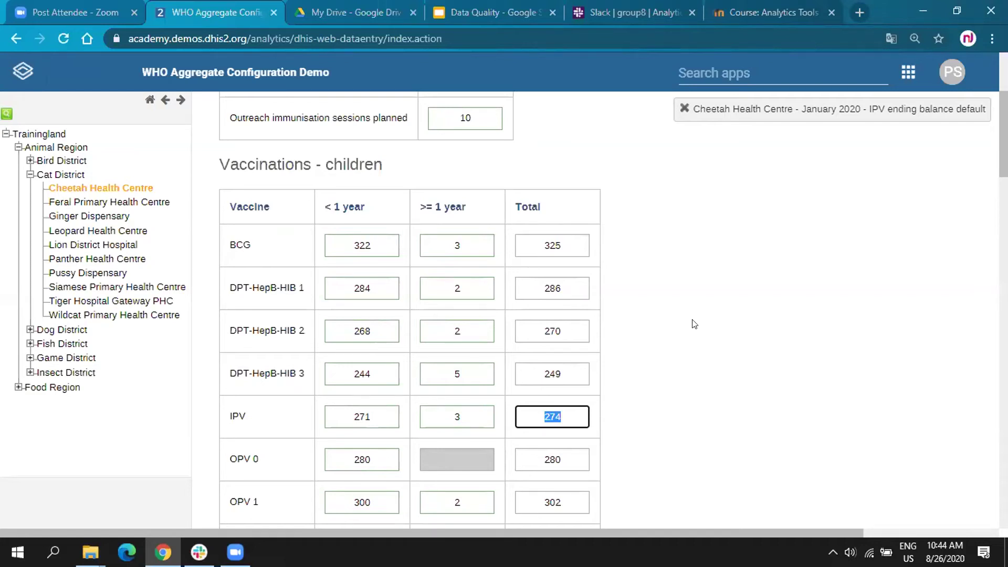
Step: Search the apps for "data q", open the Data Quality app and start a Validation Rule Analysis
click(690, 277)
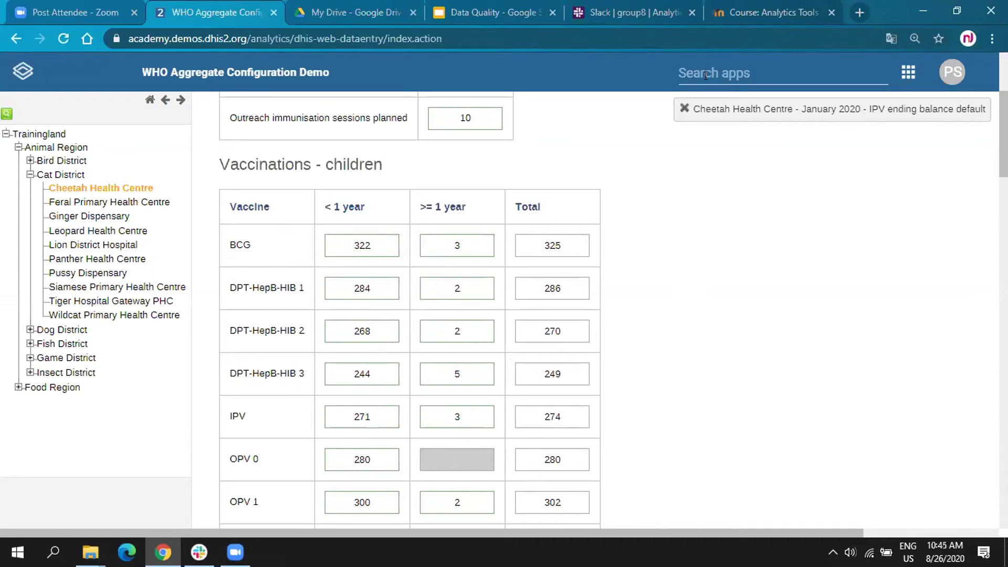
click(706, 71)
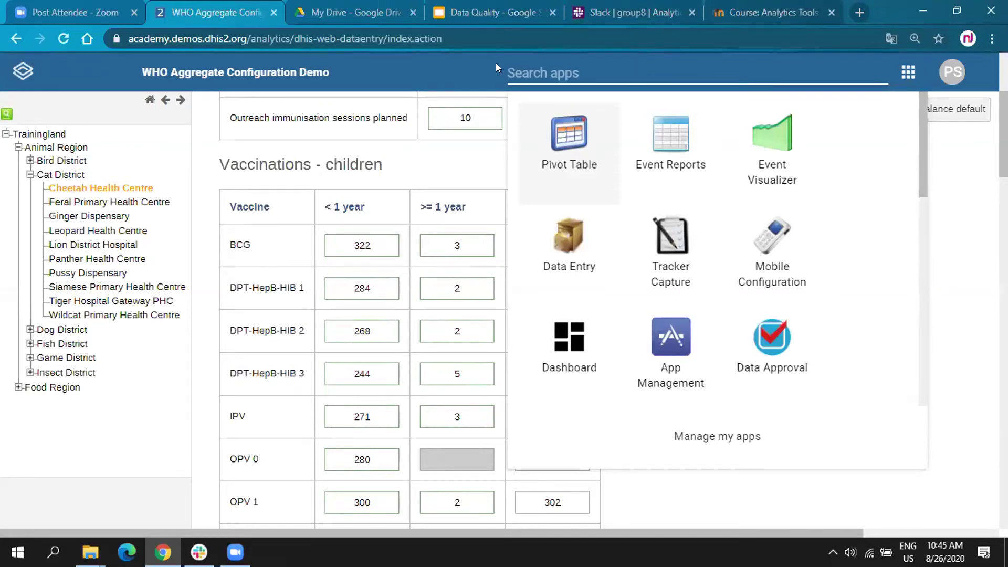
text(data q)
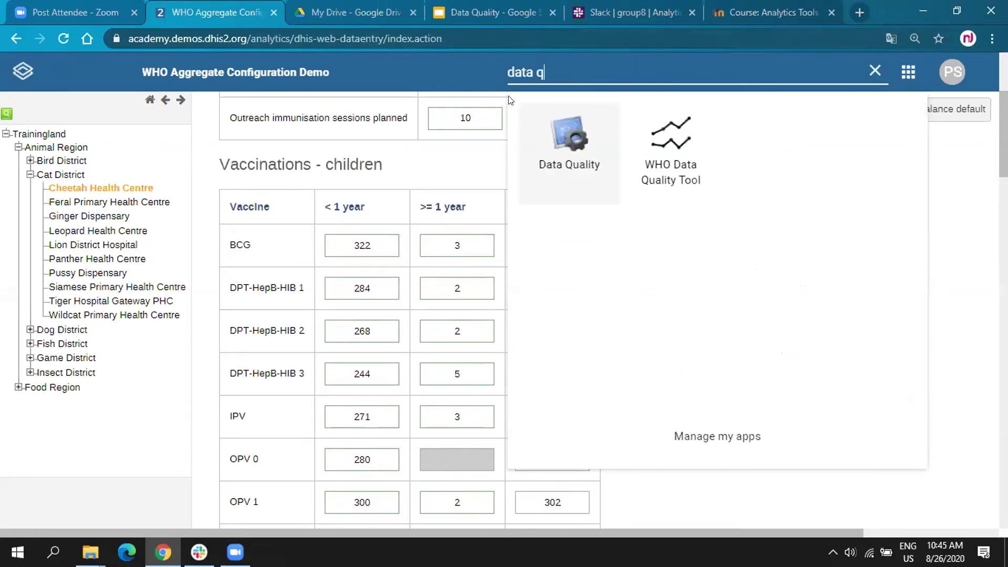
click(572, 146)
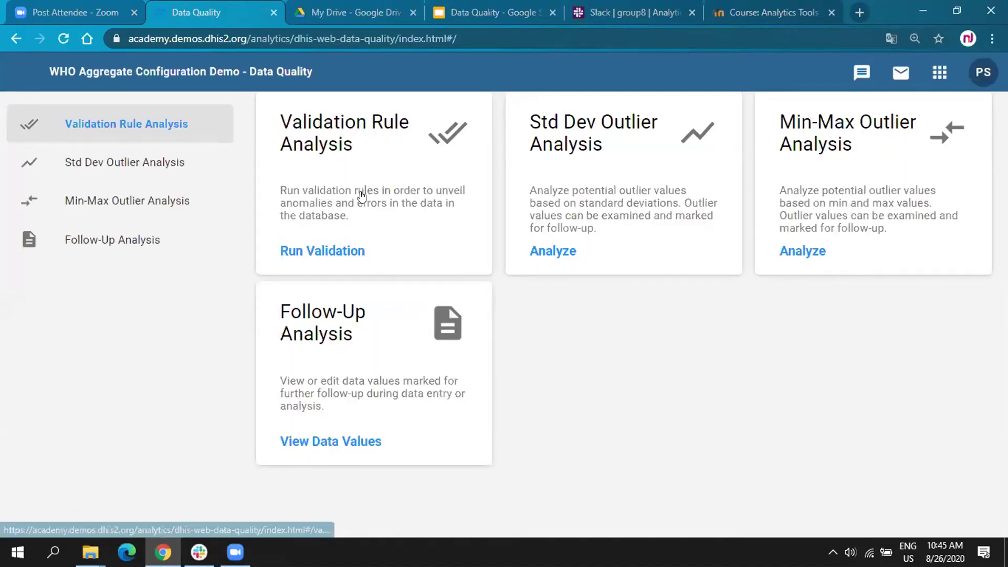
click(337, 256)
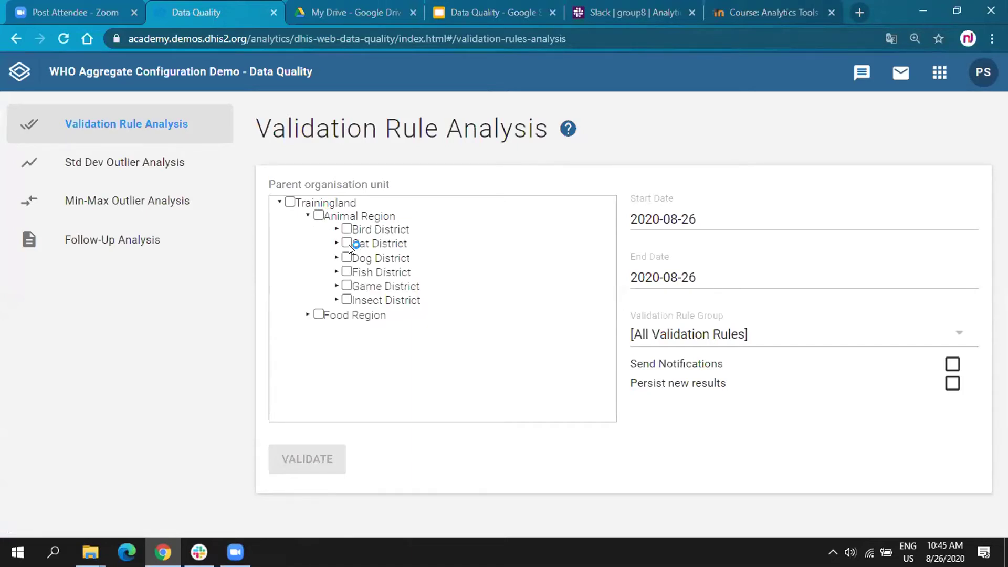
Step: Select Cat District as the parent organisation unit and set the analysis start date to 2020-01-01
click(346, 242)
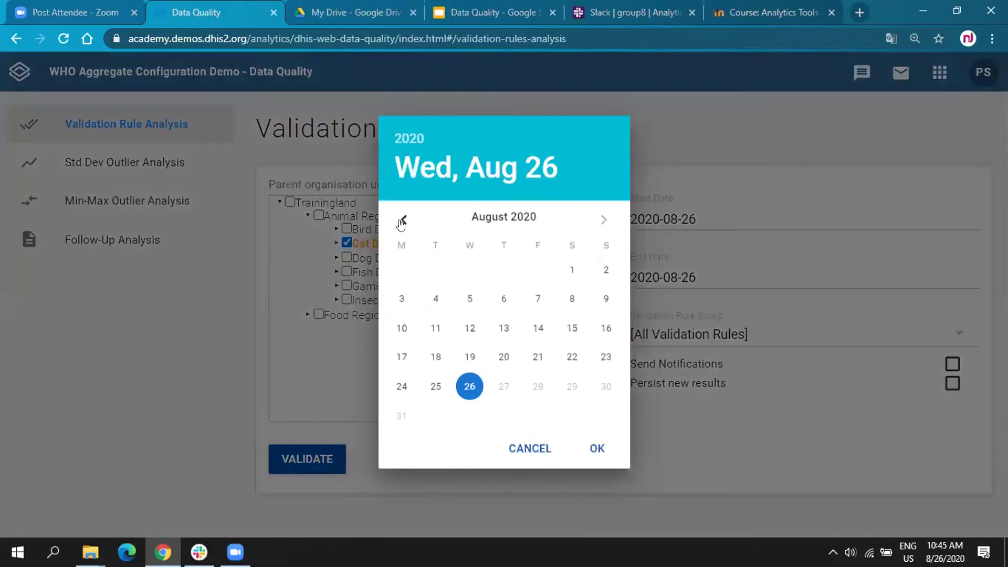
click(402, 220)
click(402, 220)
click(402, 220)
click(403, 220)
click(403, 220)
click(403, 220)
click(402, 221)
click(469, 272)
click(597, 450)
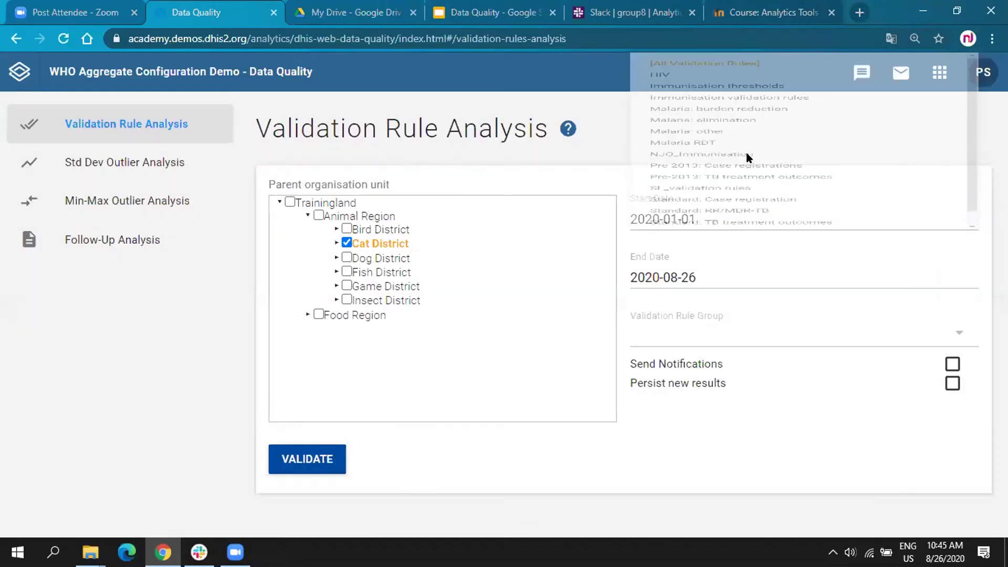
Step: Run the validation with the Immunisation validation rules group and look through the listed violations
click(748, 157)
click(315, 458)
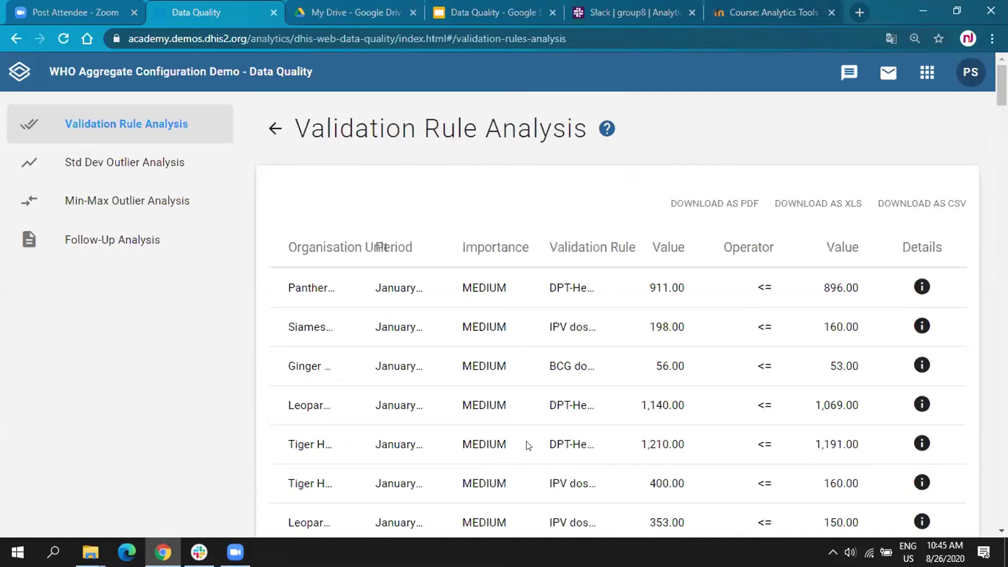
scroll(528, 445, down, 15)
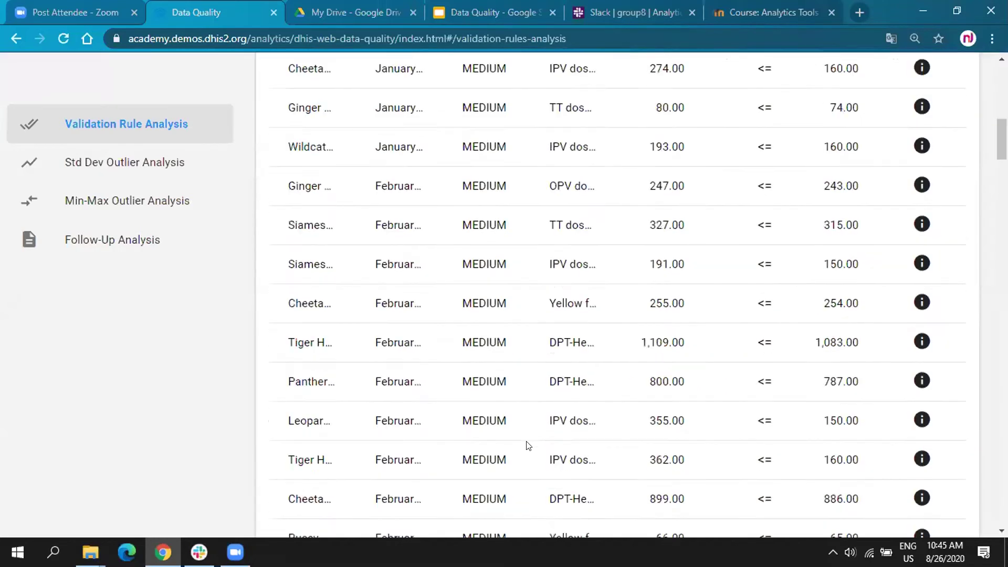
scroll(527, 445, down, 3)
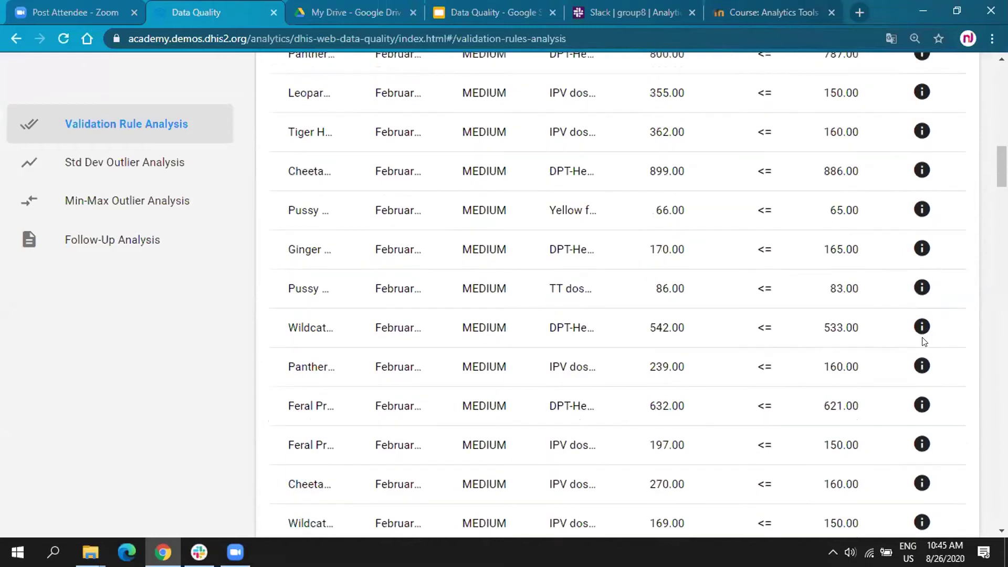
scroll(617, 294, down, 10)
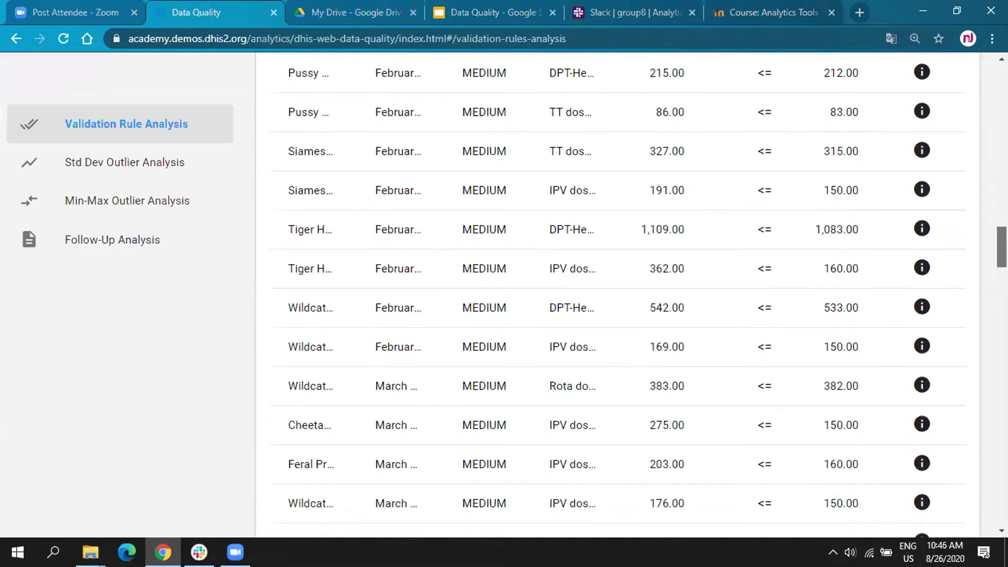
scroll(617, 294, up, 3)
scroll(294, 250, up, 15)
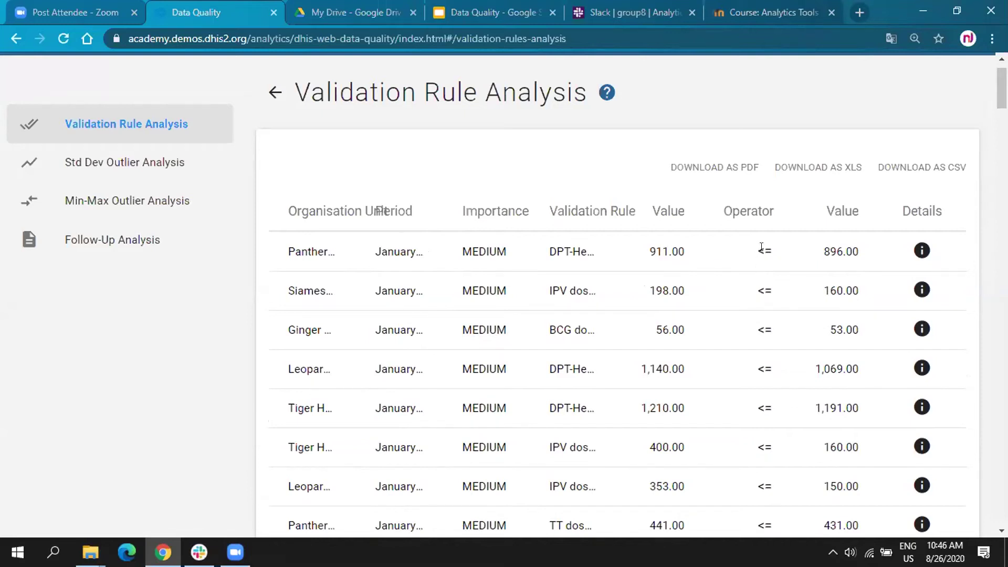
Step: Review both sides of the validation details for the January DPT-HepB-Hib violation in the first row, and close them
click(920, 249)
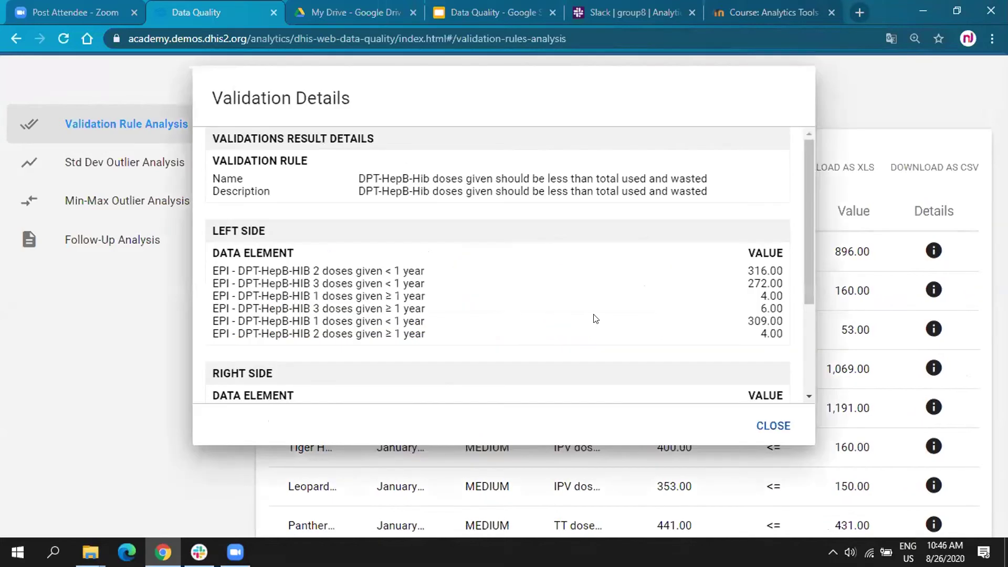
scroll(595, 319, down, 3)
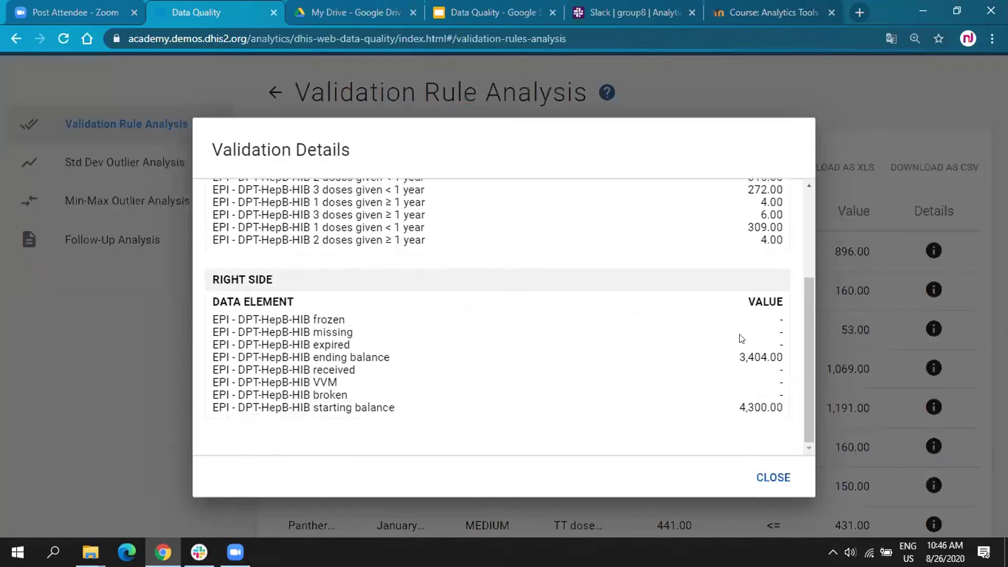
scroll(759, 396, up, 3)
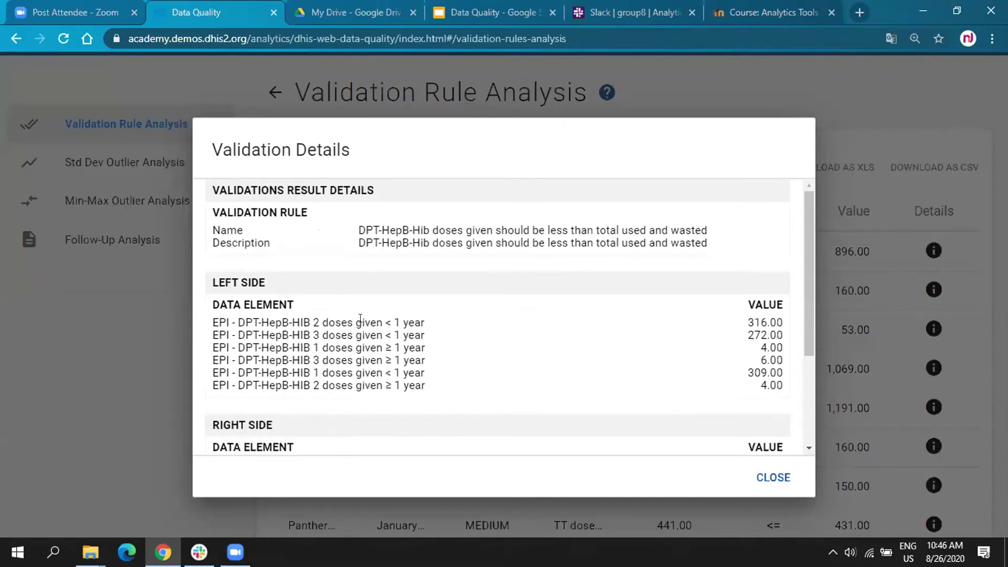
click(926, 231)
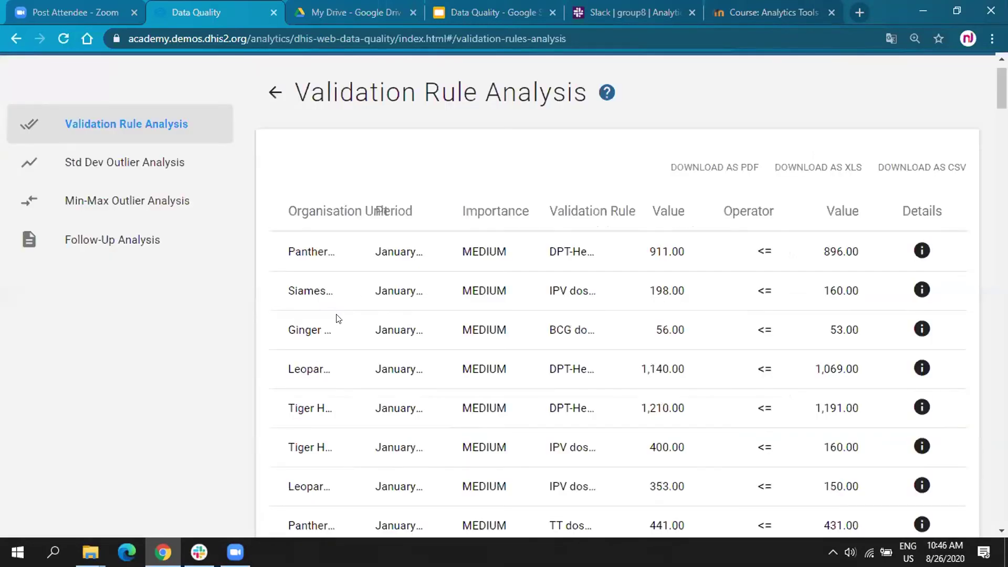
scroll(337, 318, down, 1)
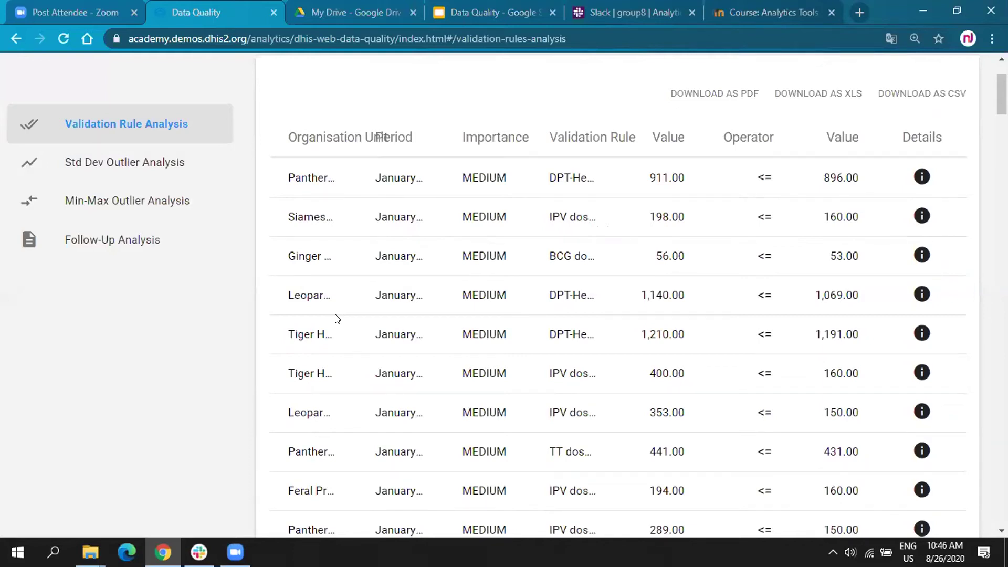
scroll(356, 292, up, 1)
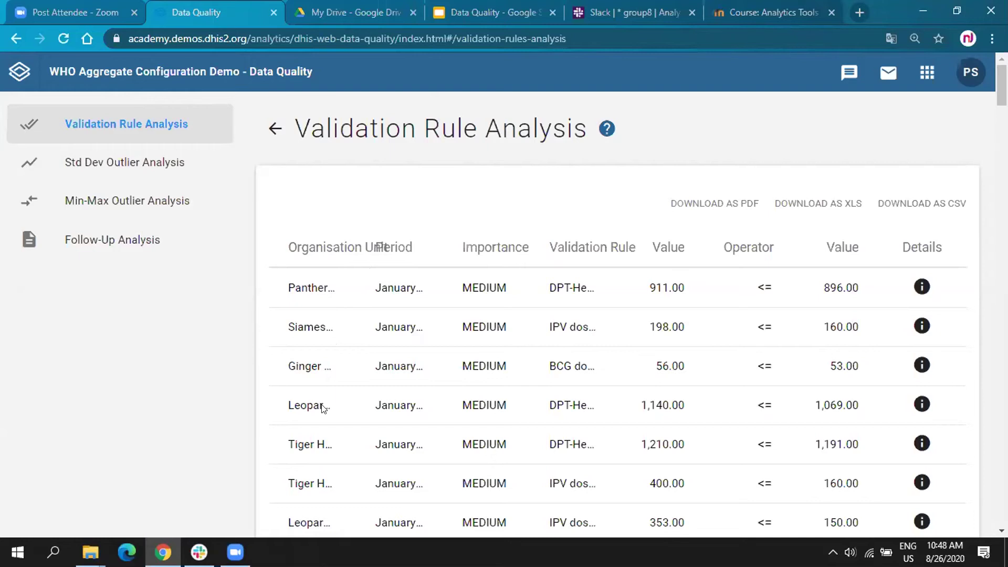
scroll(324, 409, down, 3)
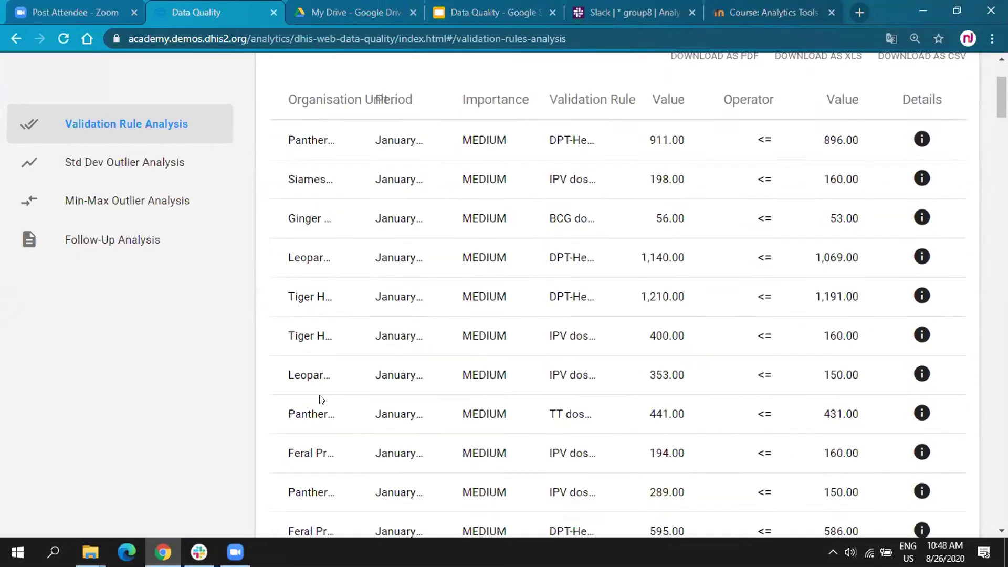
scroll(293, 270, up, 3)
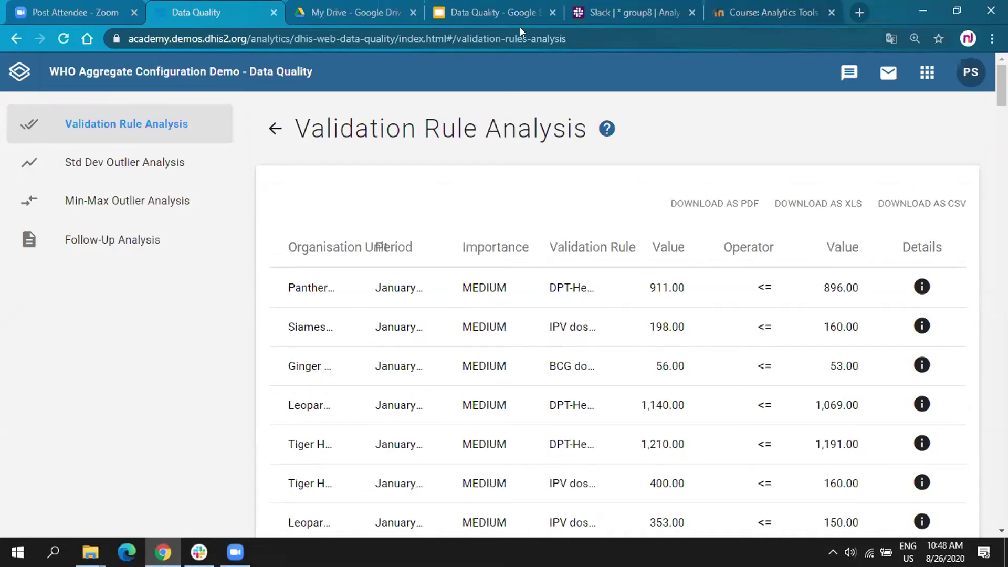
Step: Switch back to the Data Entry app
click(927, 72)
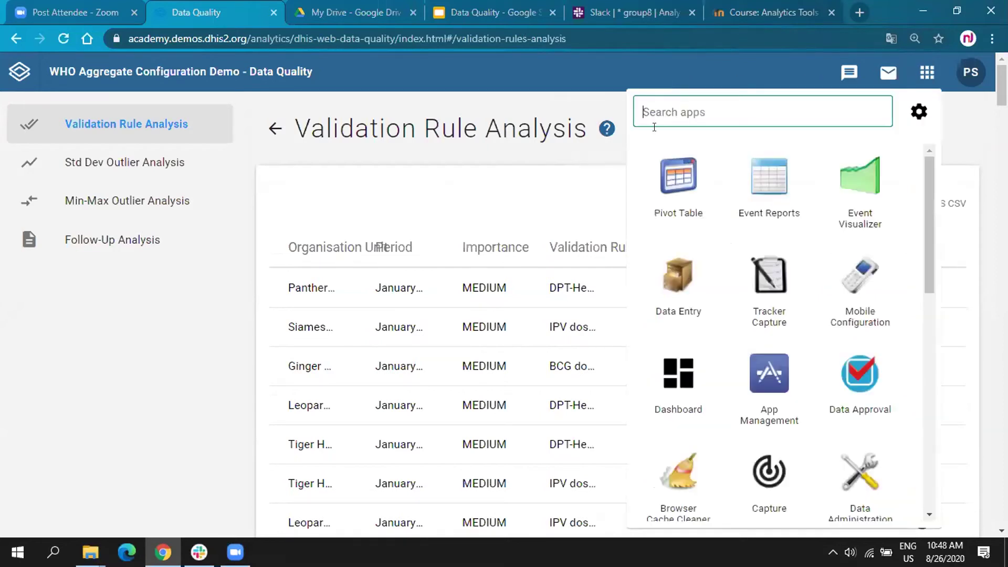
click(677, 271)
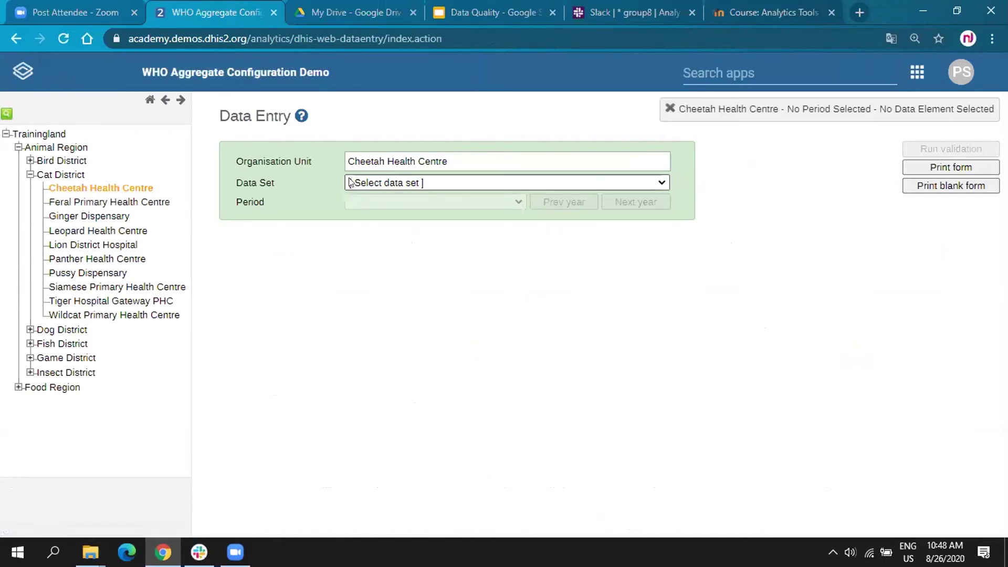
click(30, 329)
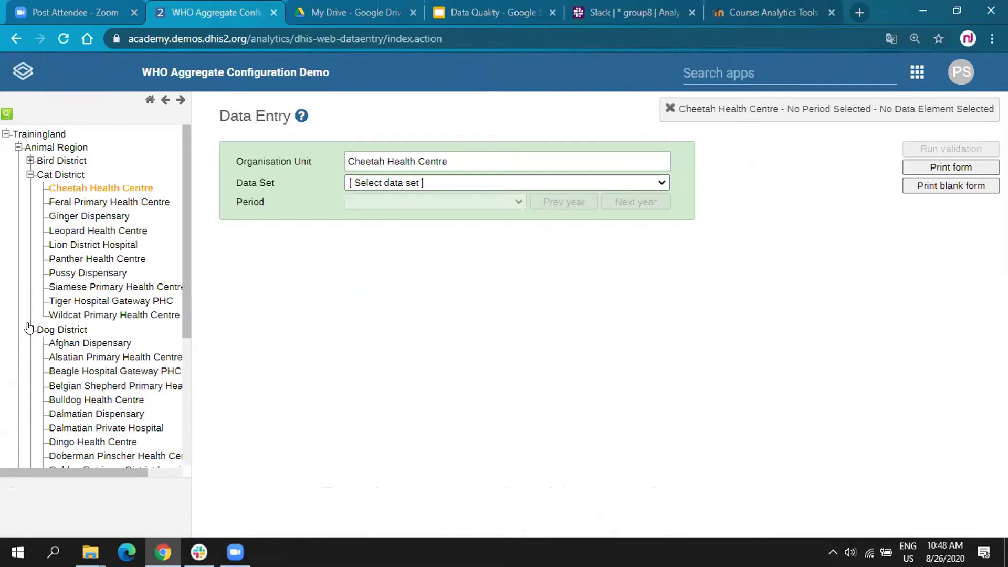
click(30, 174)
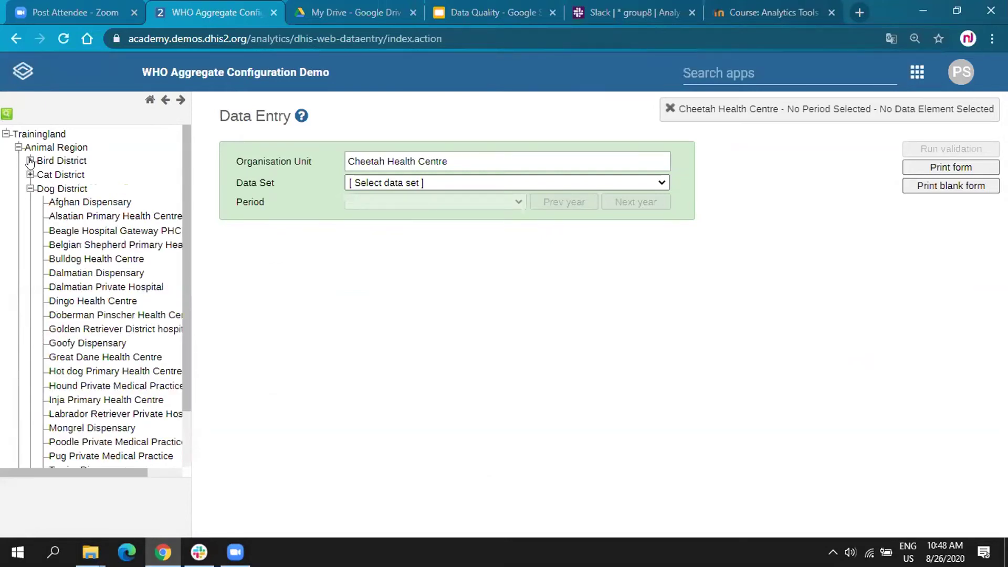
click(30, 161)
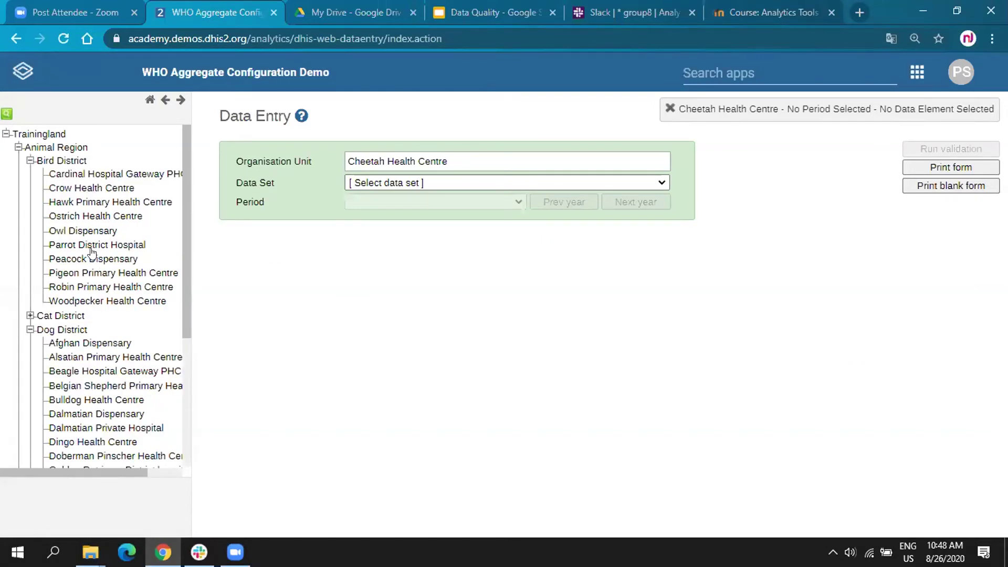
click(30, 330)
click(18, 387)
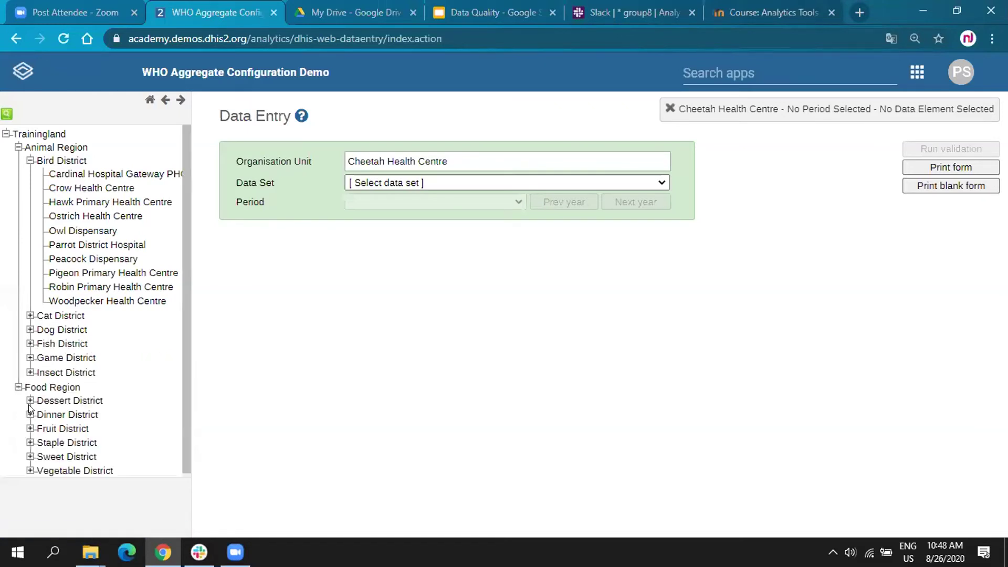
click(30, 400)
click(84, 442)
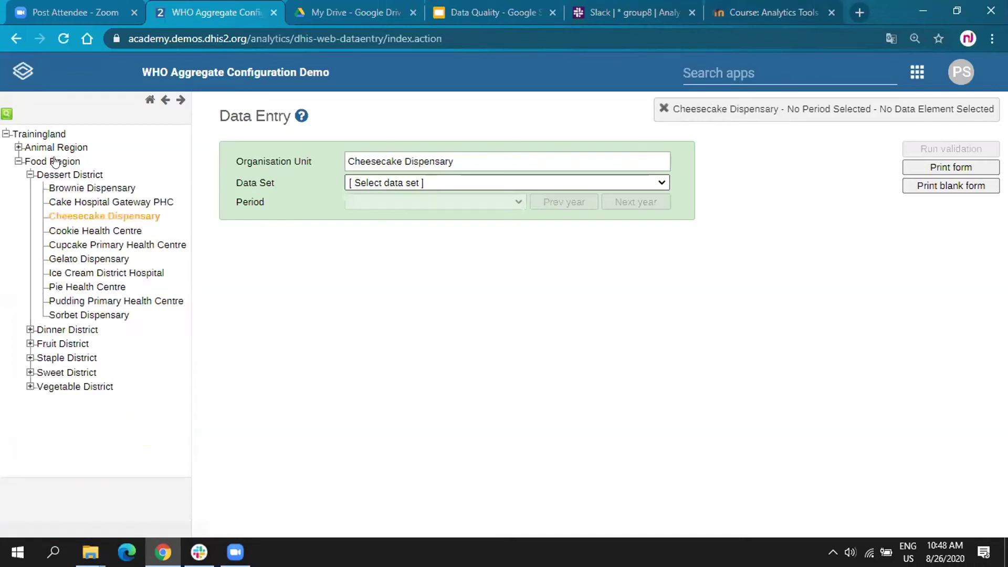
Step: Load the Malaria burden reduction data set for Bird District in the Animal Region, with November 2020 as the period
click(19, 147)
click(64, 160)
click(382, 183)
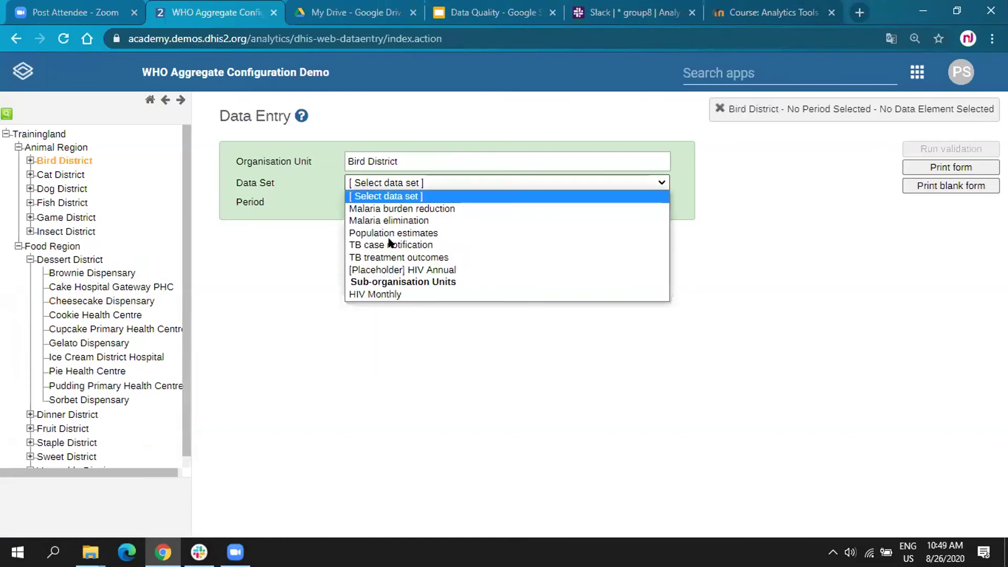
click(402, 208)
click(406, 202)
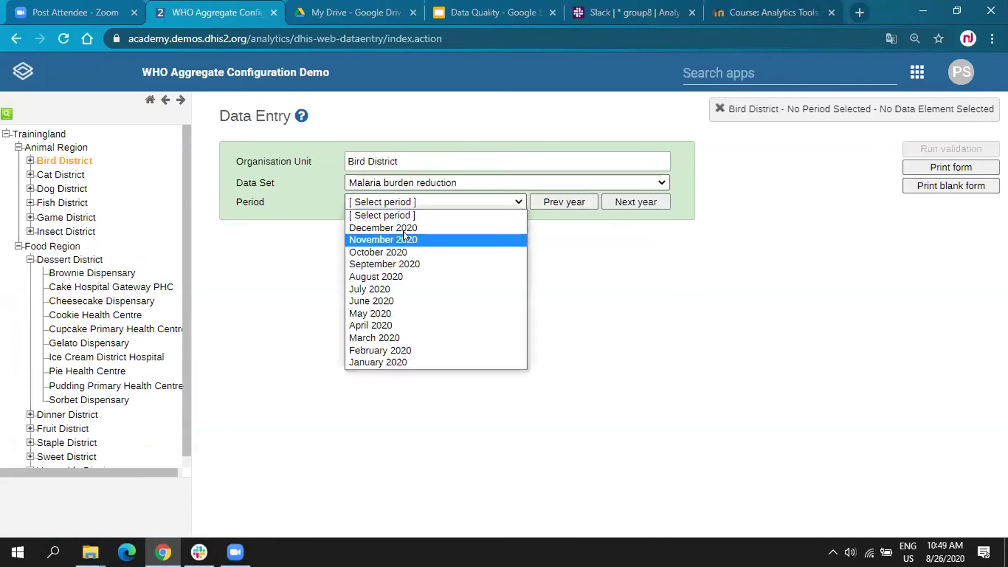
click(399, 235)
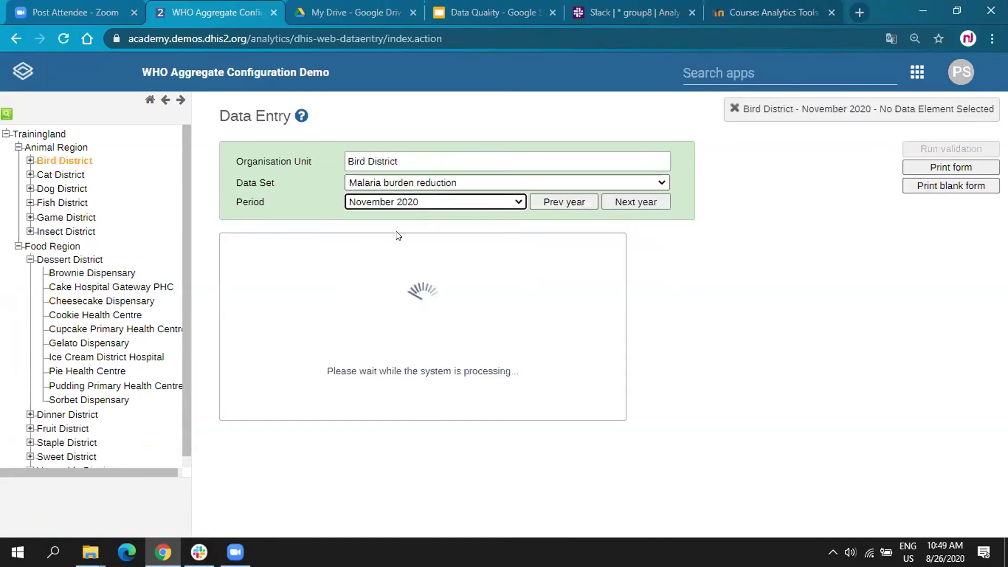
Step: Examine the tested and positive microscopy and RDT values in the malaria form's Laboratory section
scroll(397, 233, down, 7)
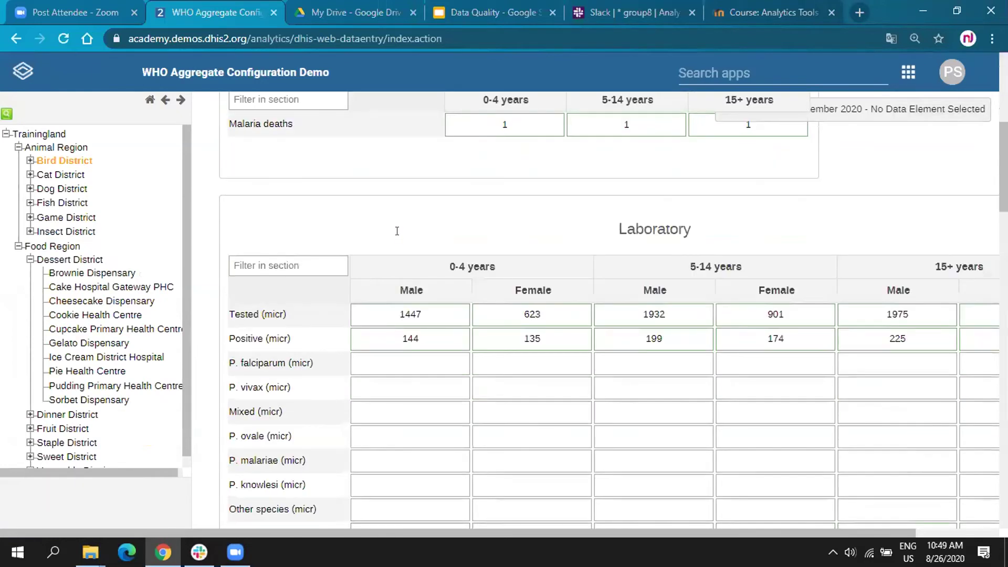
scroll(396, 231, down, 3)
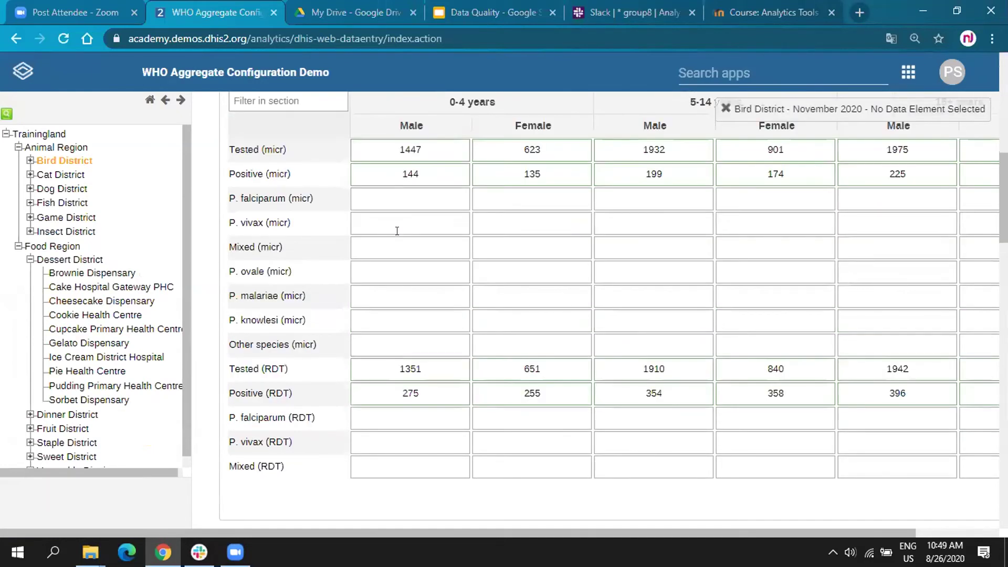
scroll(397, 231, down, 2)
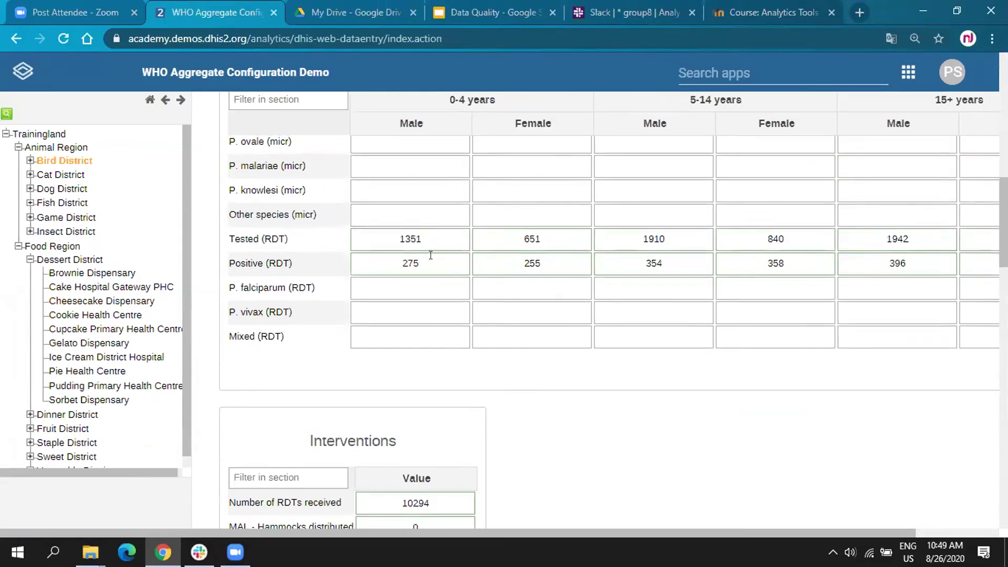
scroll(420, 247, up, 1)
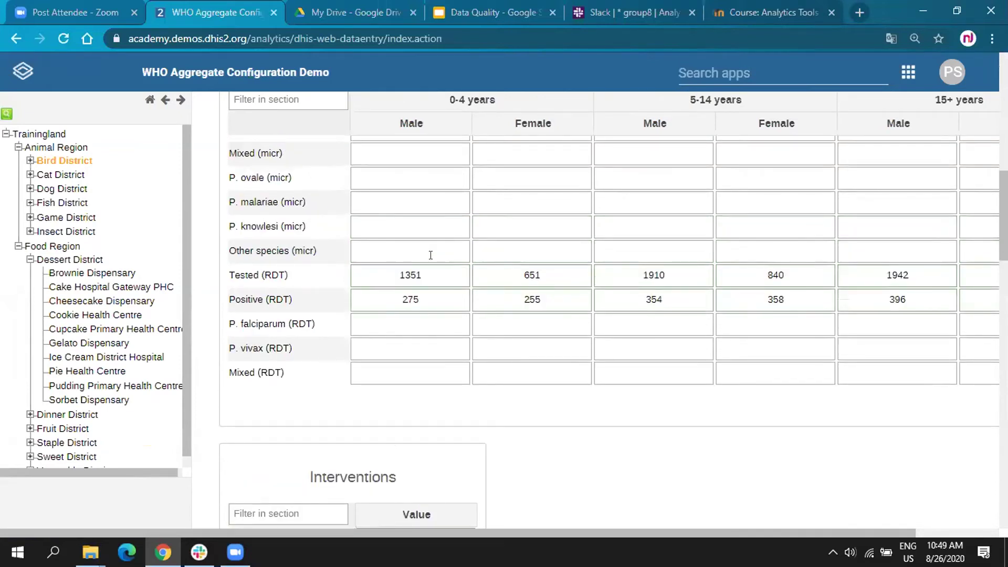
scroll(430, 255, up, 3)
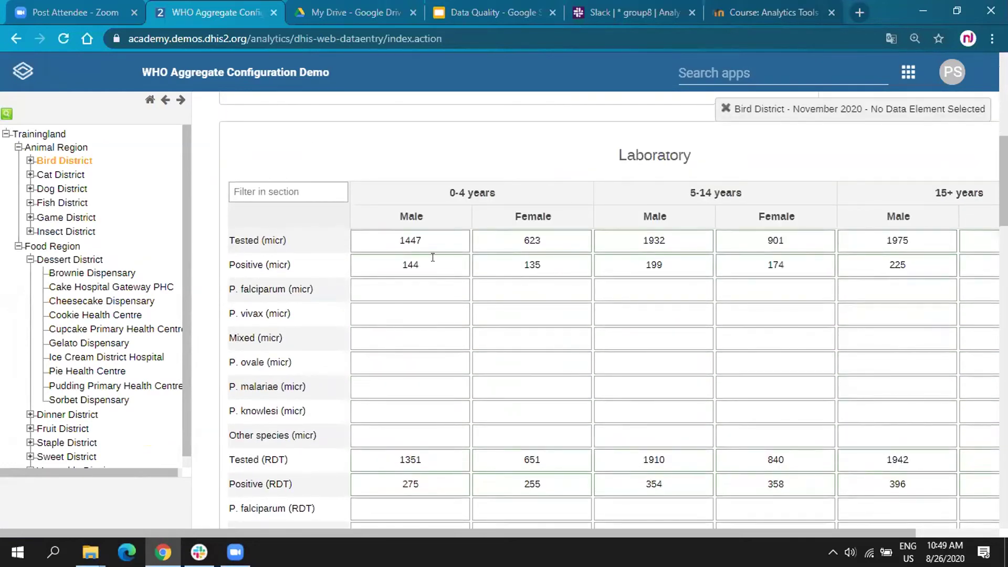
Step: Examine the Tested and Positive (RDT) rows in the Laboratory section, focusing on Positive (RDT) for males aged 0-4 years
scroll(432, 257, down, 2)
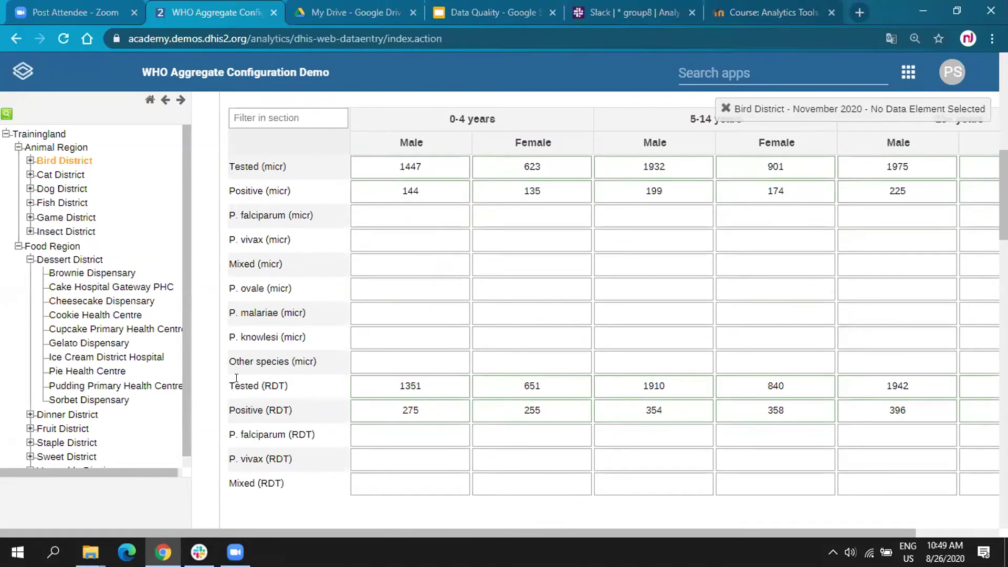
scroll(360, 385, up, 1)
scroll(360, 385, down, 1)
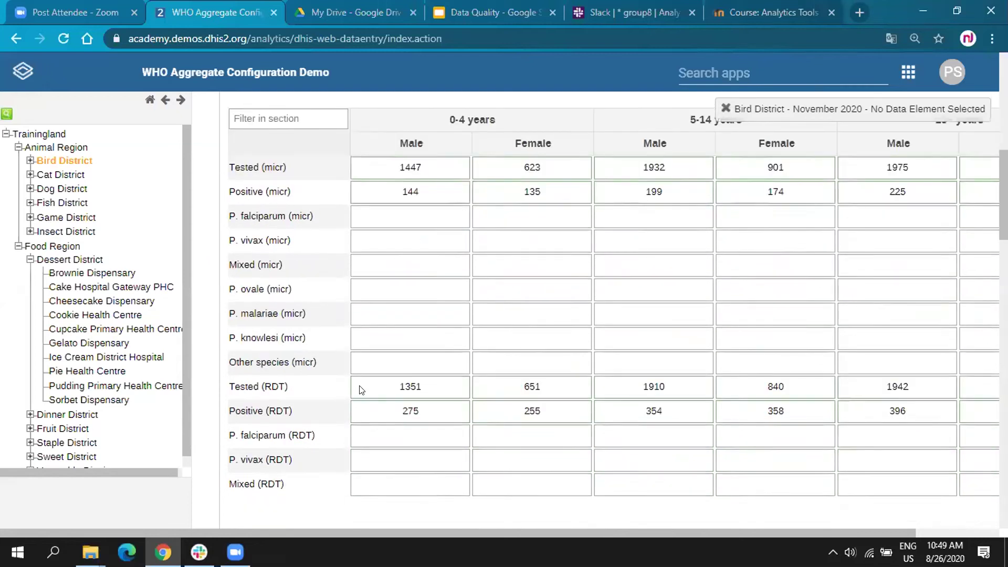
drag(231, 409, 288, 410)
click(260, 408)
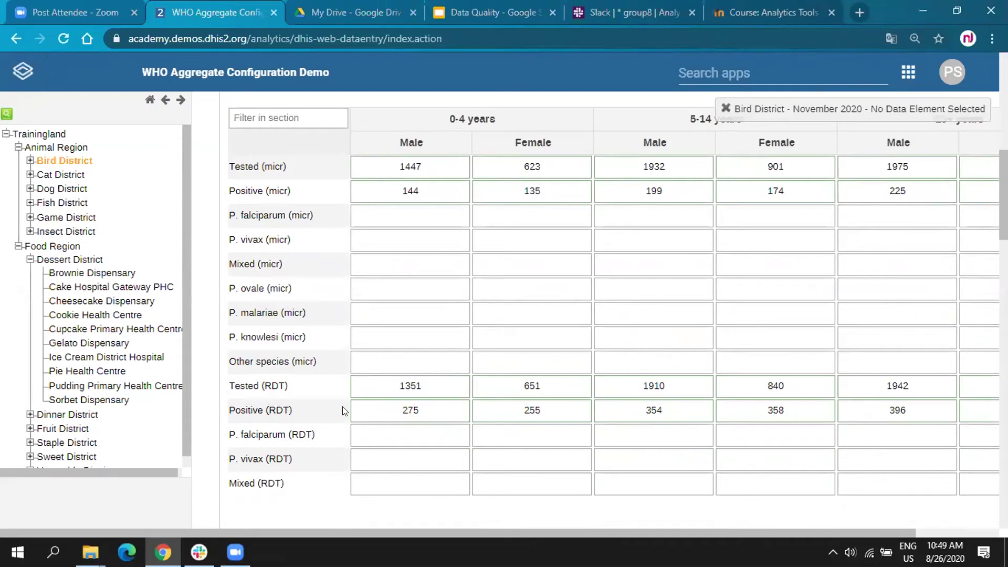
click(382, 411)
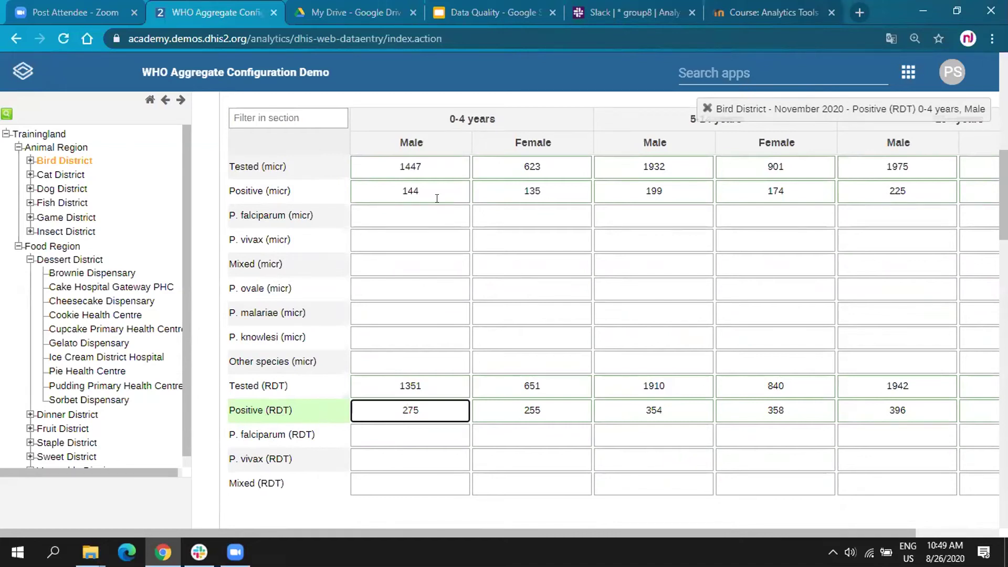
drag(394, 402, 422, 402)
drag(252, 402, 278, 402)
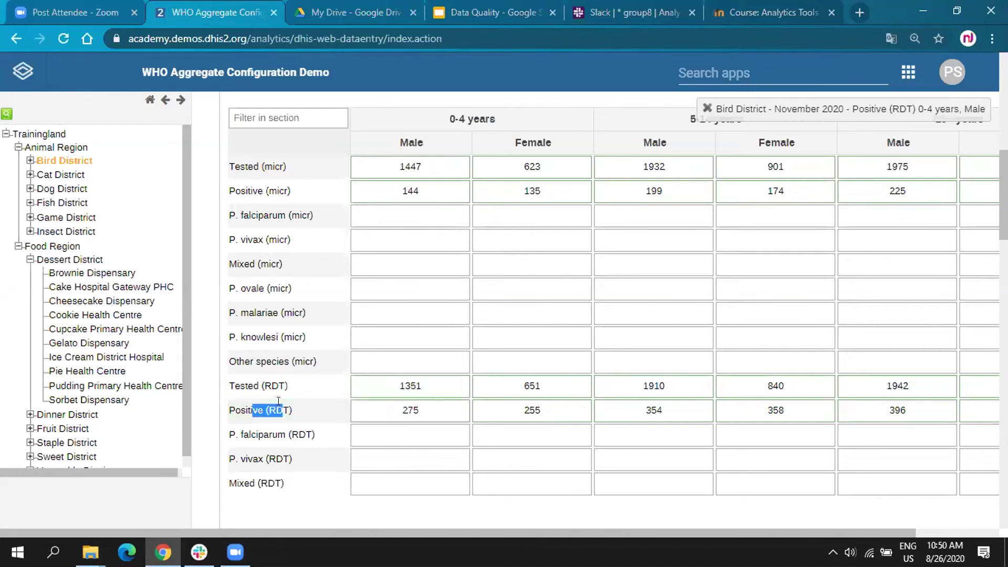
Step: Compare the P. falciparum, P. vivax and Mixed (RDT) fields for males aged 0-4 years with the Positive (RDT) field
click(398, 435)
click(401, 457)
click(408, 478)
click(409, 457)
click(409, 439)
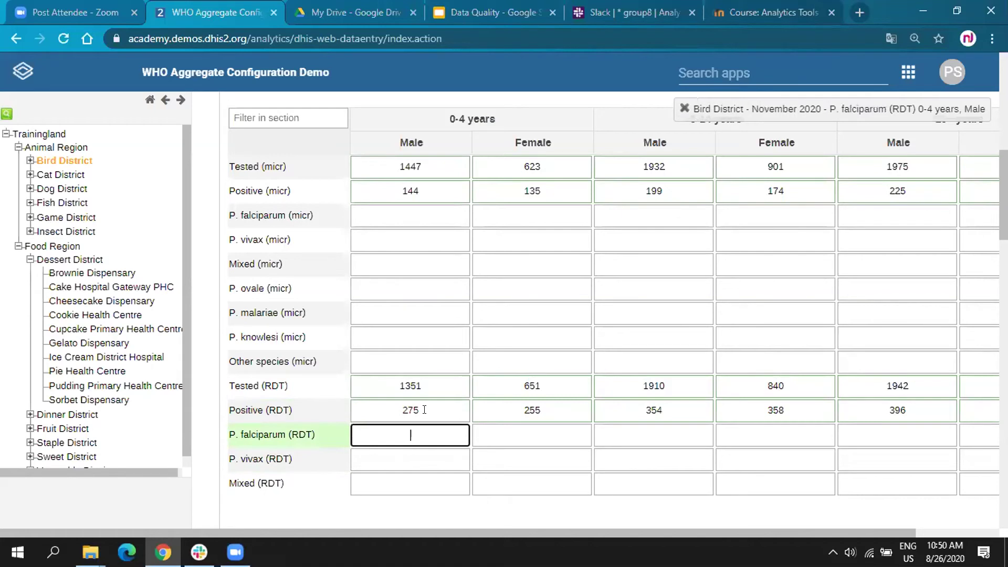
click(414, 460)
click(411, 434)
drag(389, 410, 420, 408)
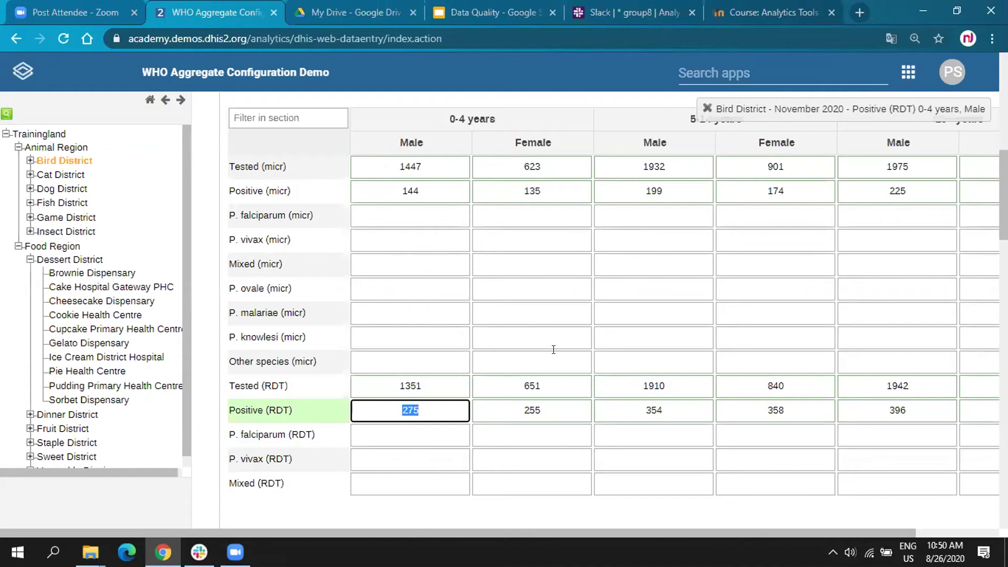
Step: Switch to the Maintenance app and start adding a new validation rule
click(731, 67)
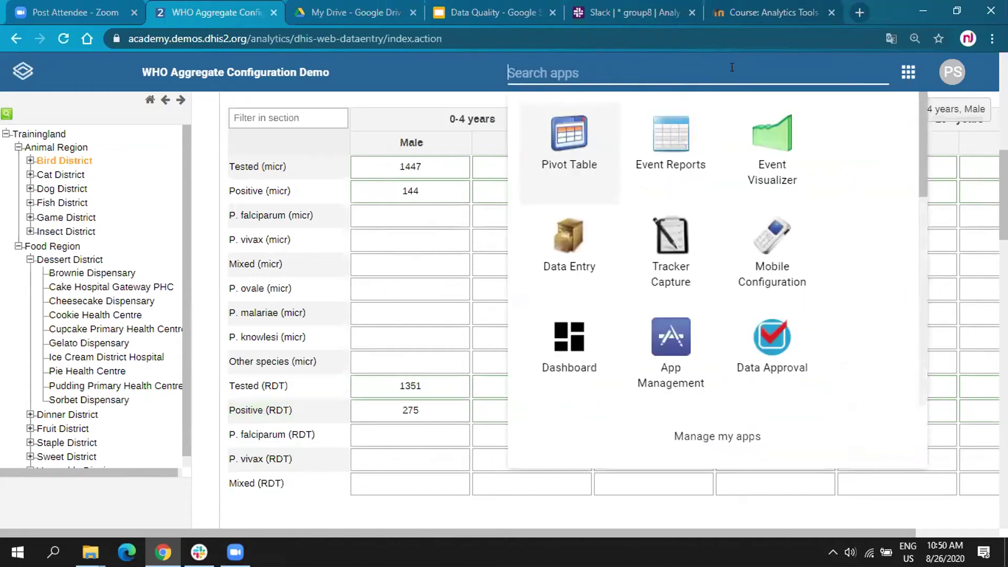
text(mai)
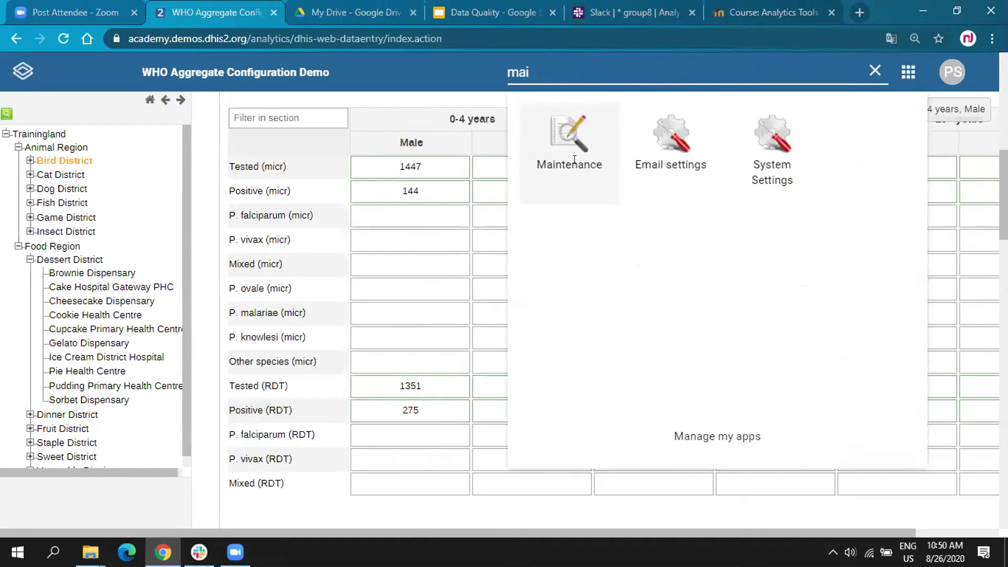
click(574, 159)
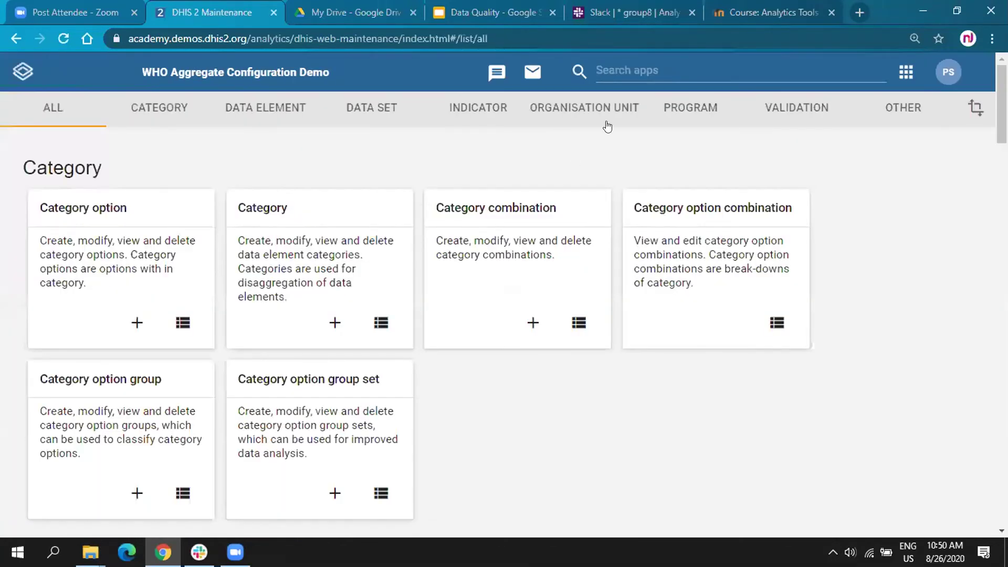
click(784, 110)
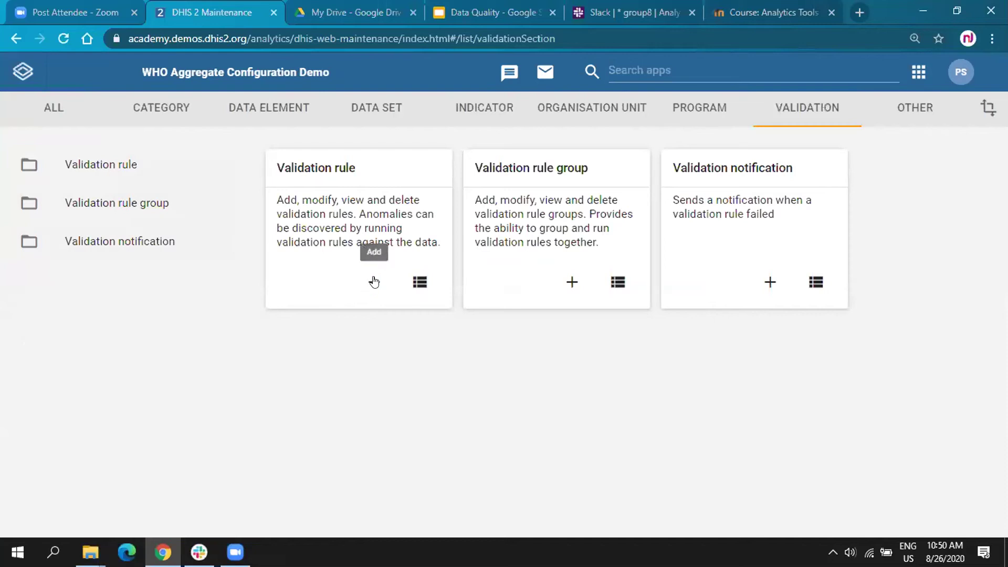
click(374, 282)
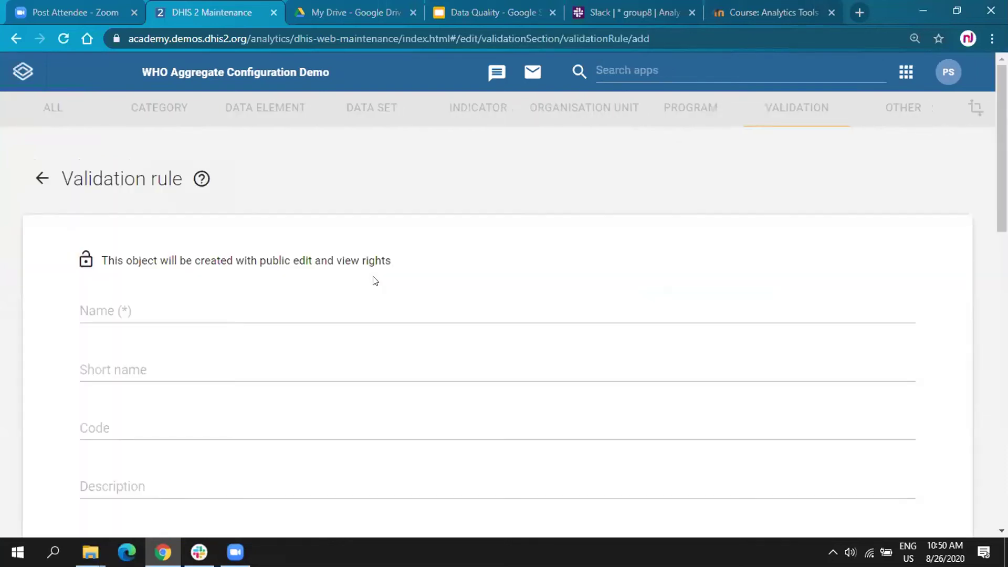
Step: Name the validation rule "NJO_Positive (RDT) should be equal to sum of malaria species (RDT)"
scroll(315, 268, down, 1)
click(169, 241)
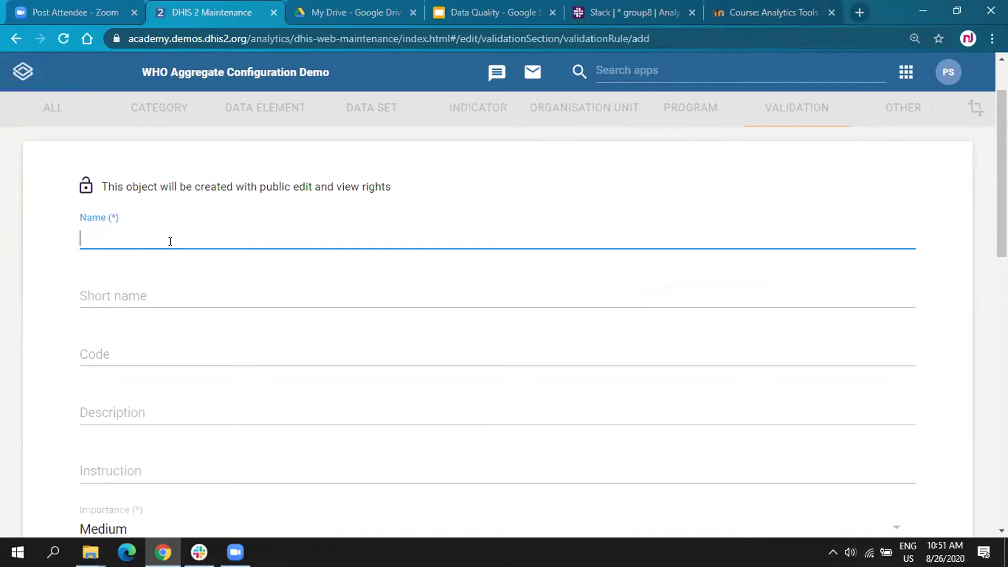
text(Positi)
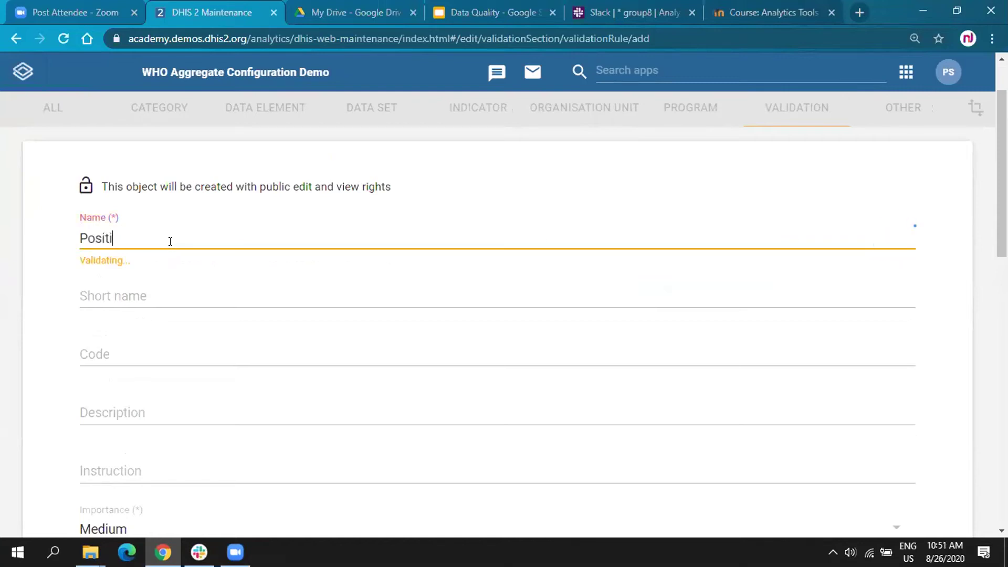
text(ve (RDT))
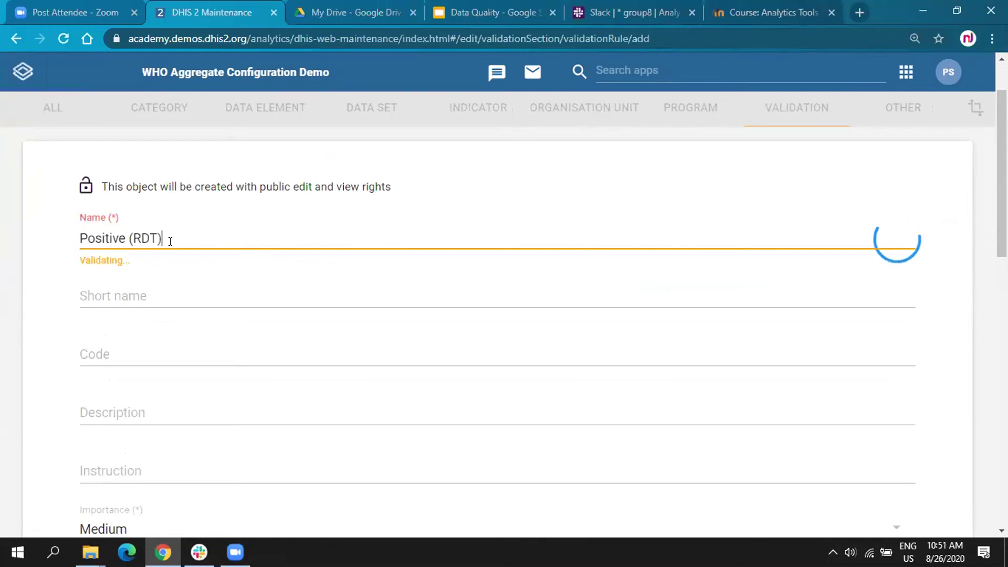
text( should be )
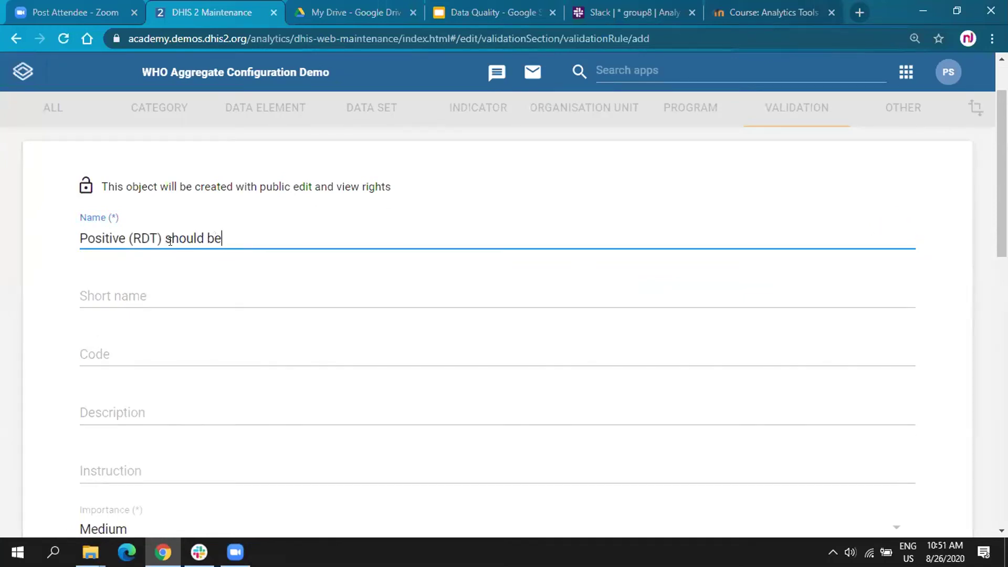
text(e)
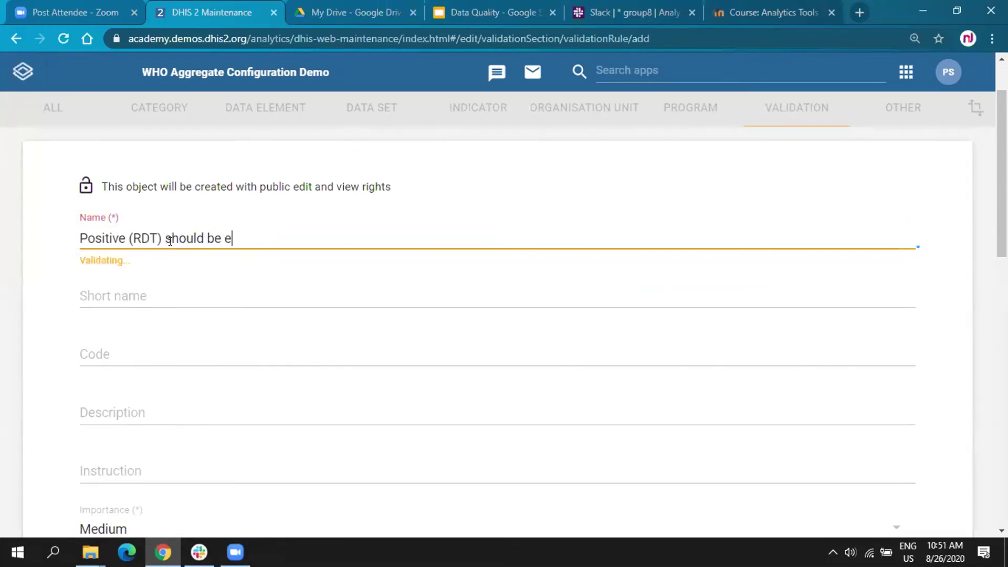
text(qual to sum of )
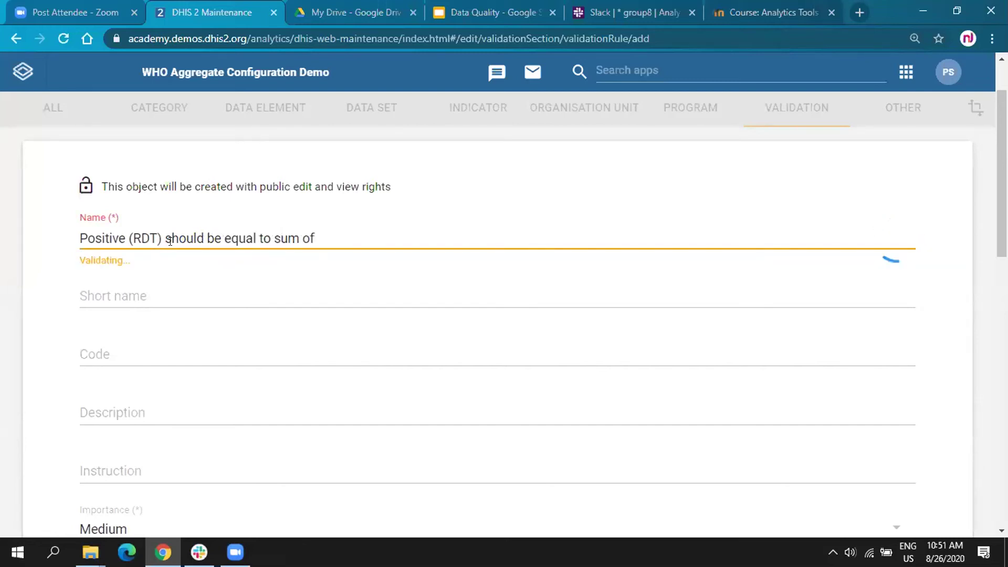
text(malaria spe)
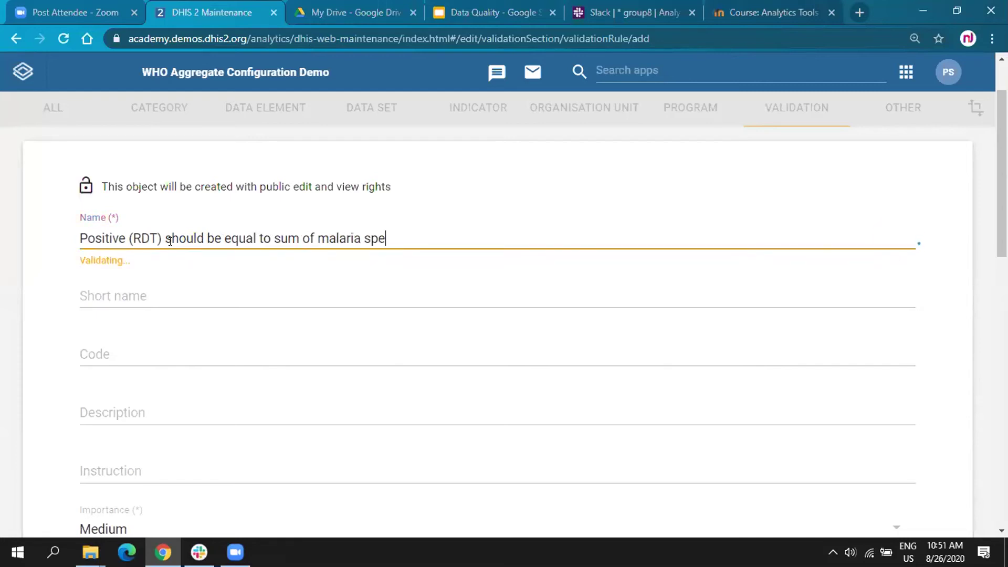
text(cies (RDT))
click(79, 231)
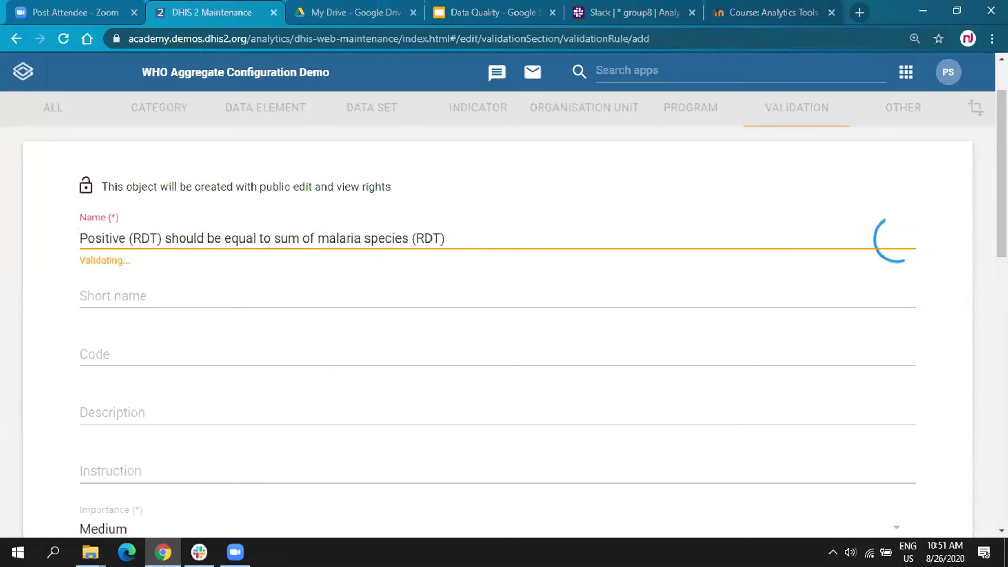
text(NJO_)
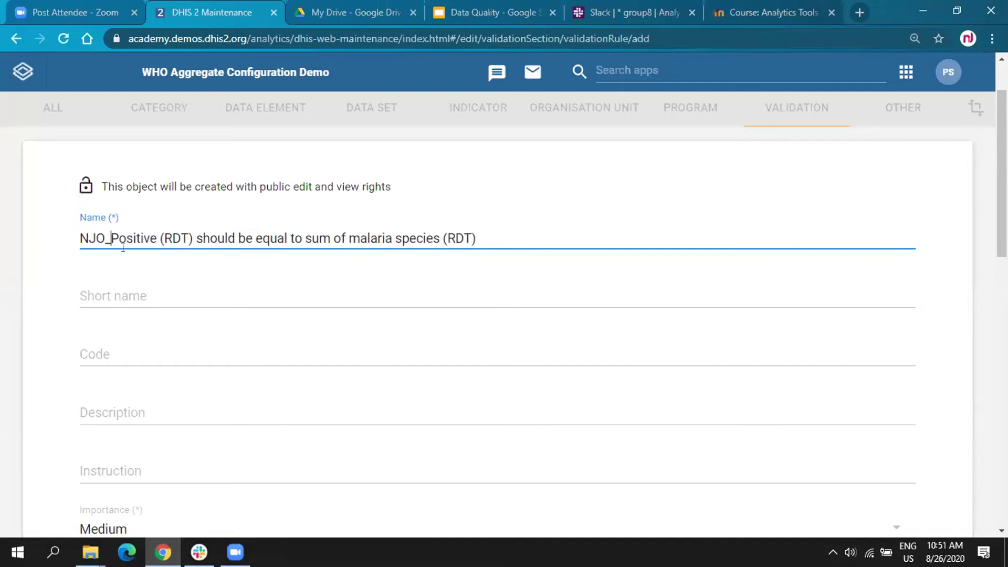
drag(503, 232, 78, 234)
Step: Enter the rule's description as "Positive RDT cases should be equal to Plasmodium Falciparum (RDT)+Plasmaodium vivavx (RDT)+Mied/Other species (RDT)"
click(112, 300)
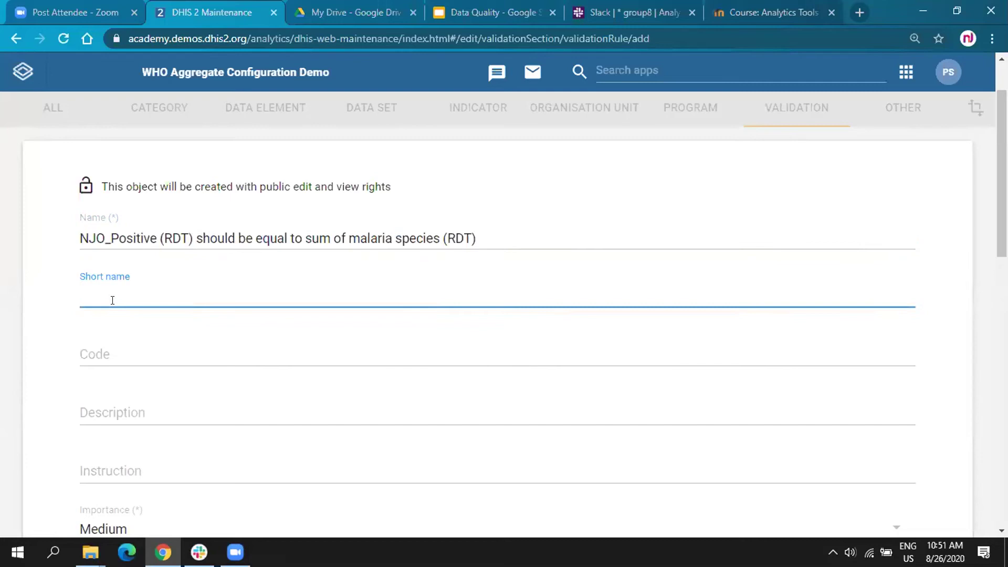
scroll(104, 295, down, 1)
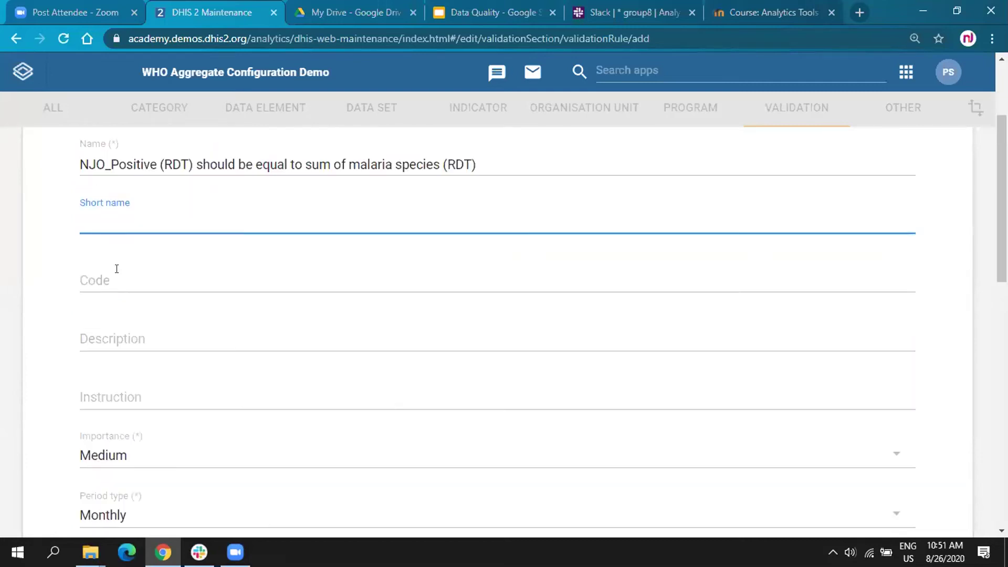
click(118, 269)
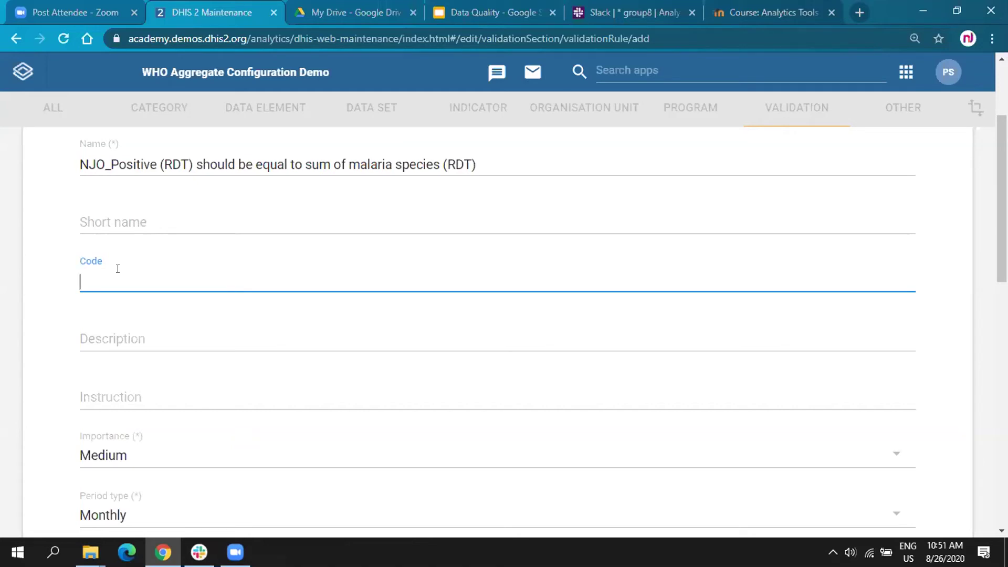
click(118, 334)
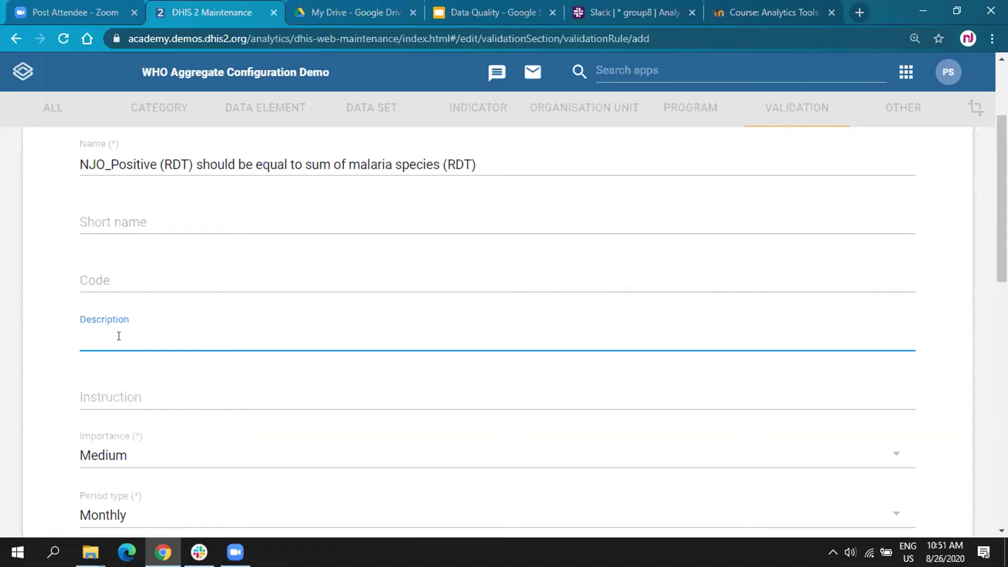
text(Positive RD)
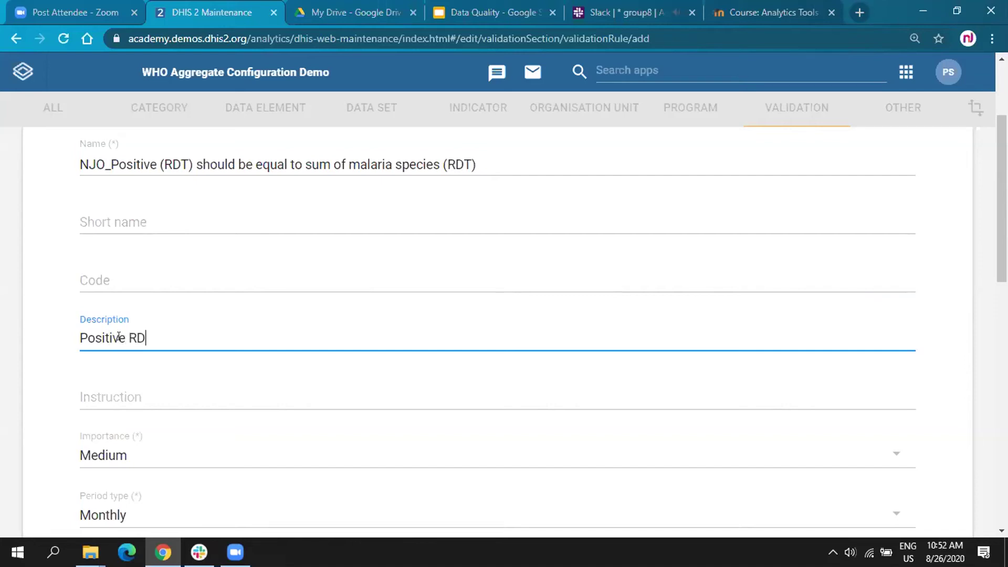
text(T cases should be )
text(eaul)
key(BackSpace)
key(BackSpace)
key(BackSpace)
text(qual to )
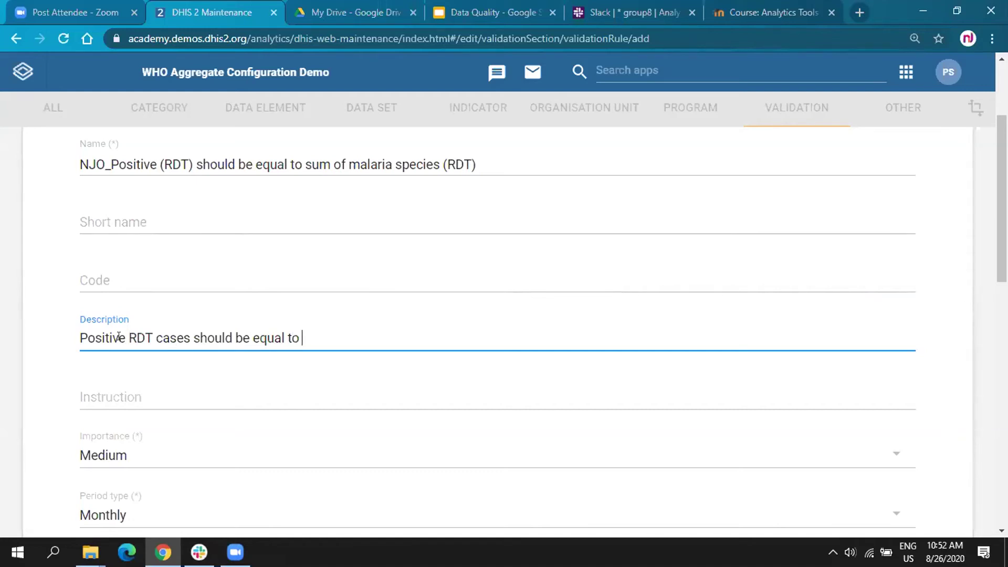
text(Plasmodium Fal)
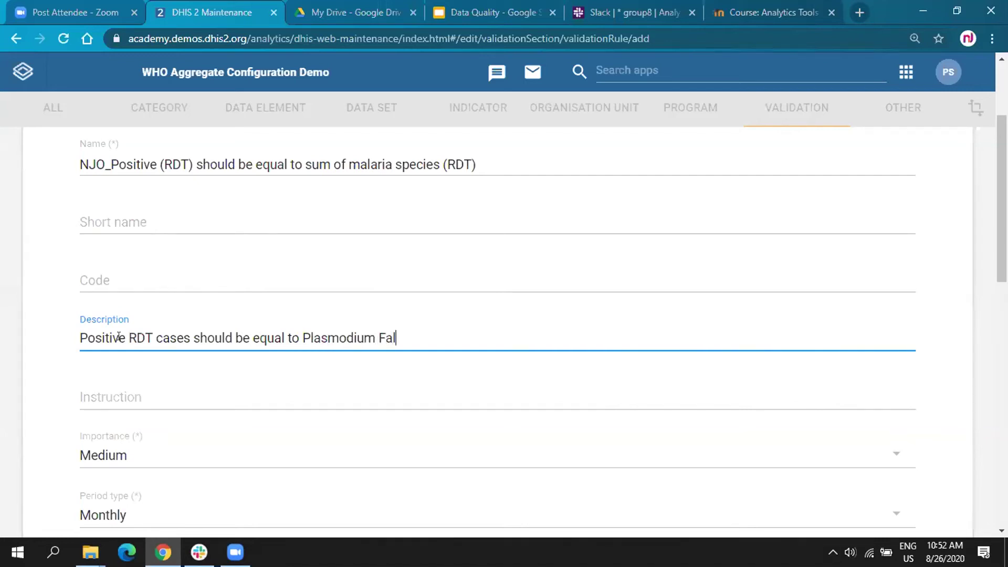
text(ciparum (RD)
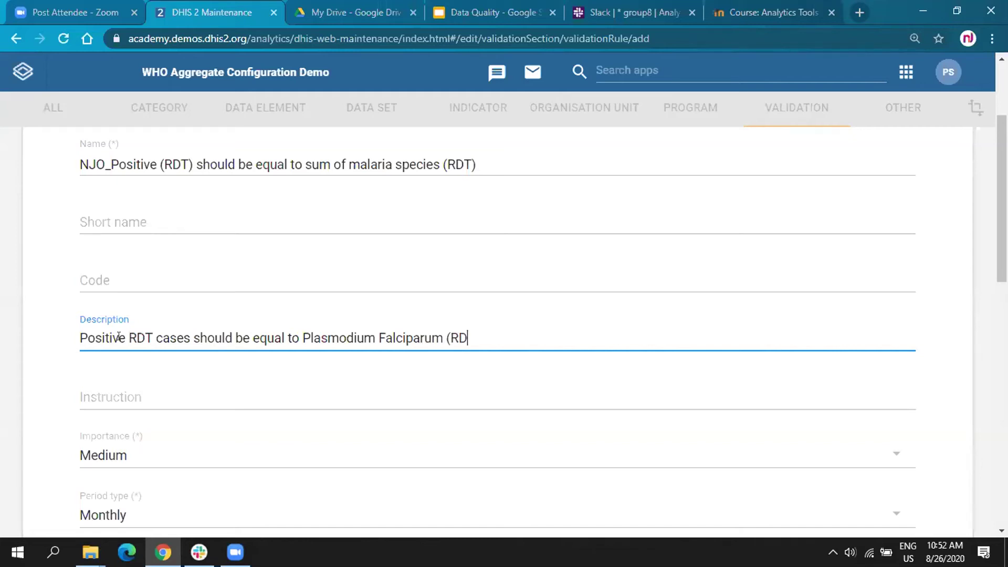
text(T)+Plasmaodium)
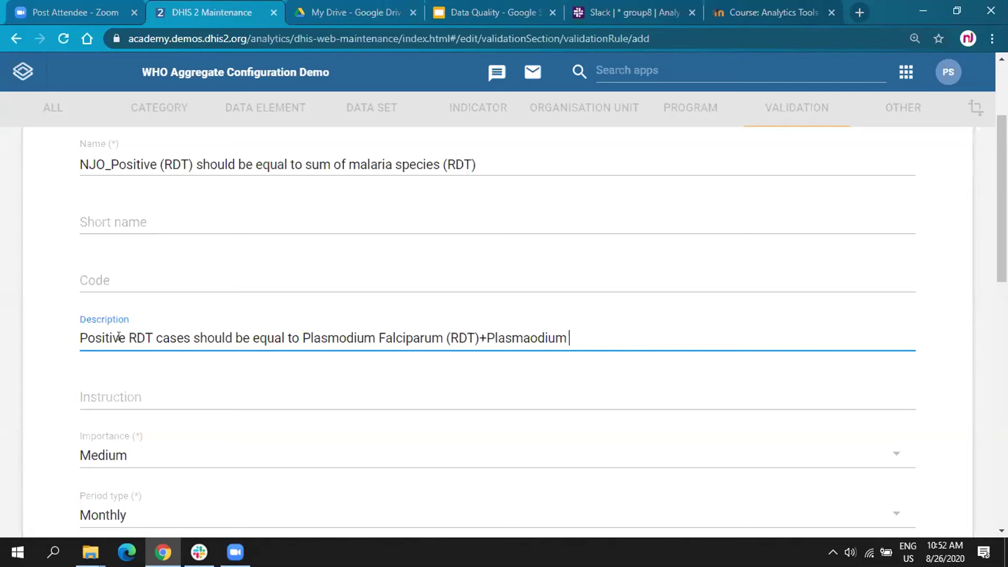
text( vivavx (RDT)+Mi)
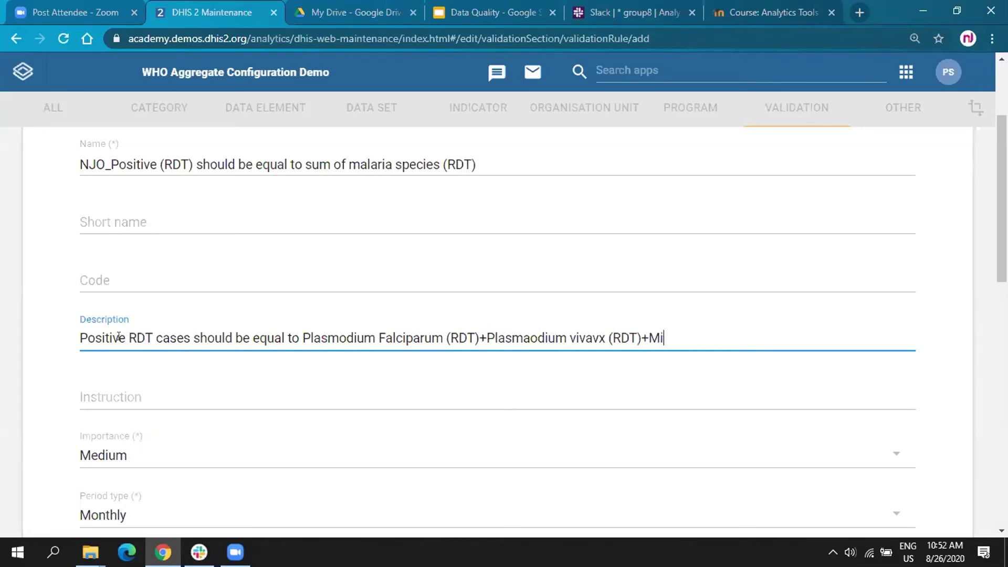
text(ed/Other specie)
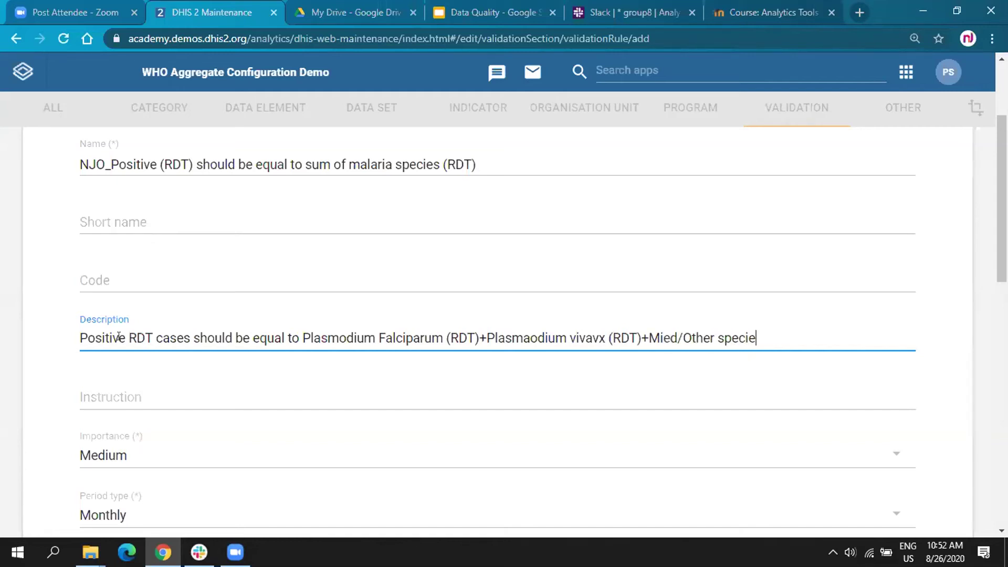
text(s (RDT))
drag(78, 338, 859, 341)
Step: Select Medium as the rule's importance and Monthly as its period type, leaving the instruction empty
click(245, 398)
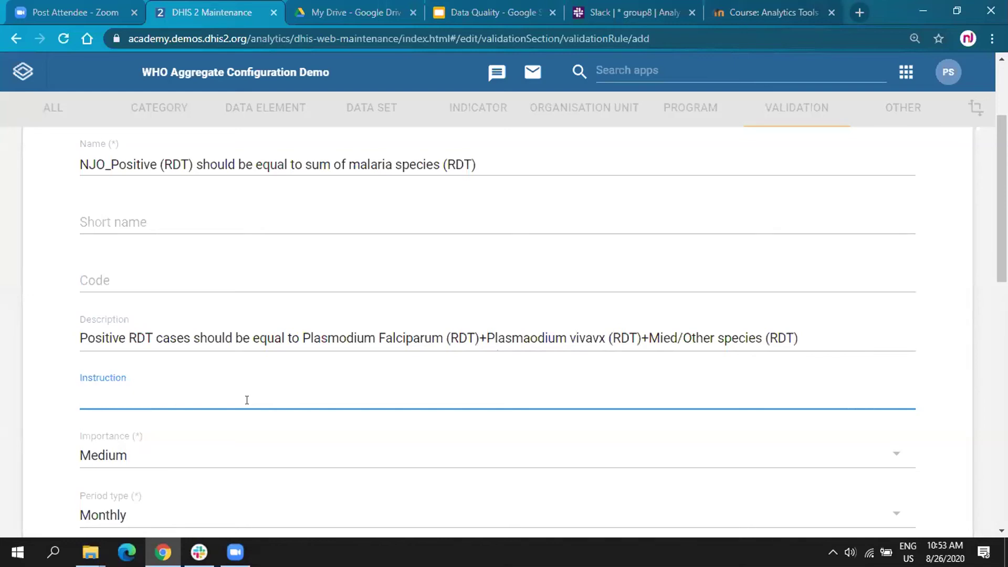
scroll(245, 398, down, 3)
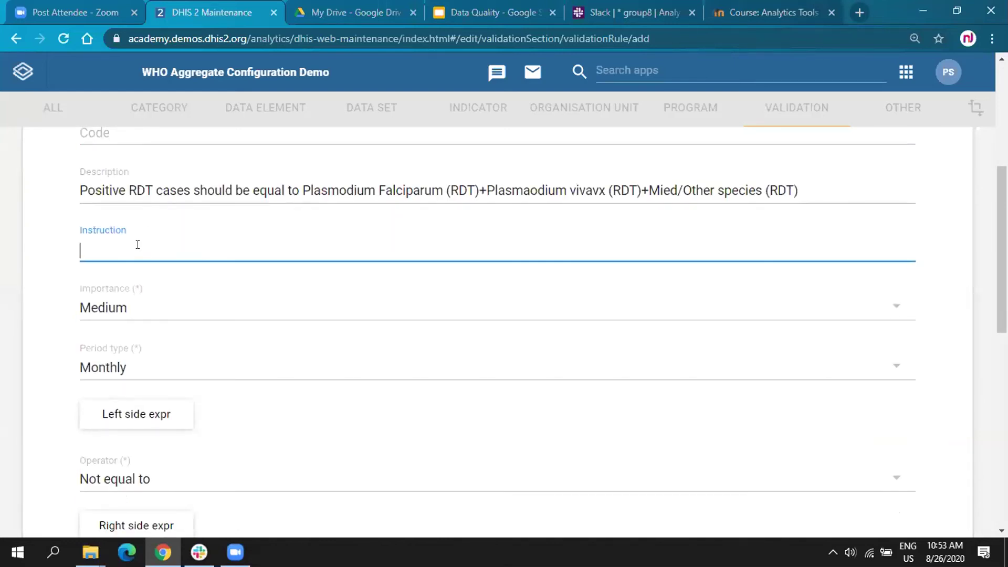
click(130, 315)
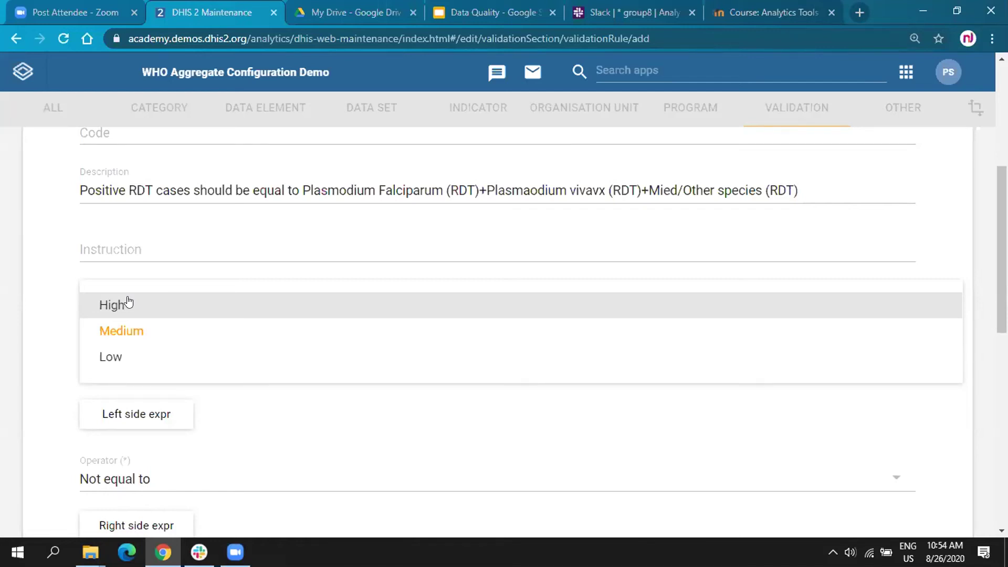
click(139, 336)
scroll(134, 275, down, 3)
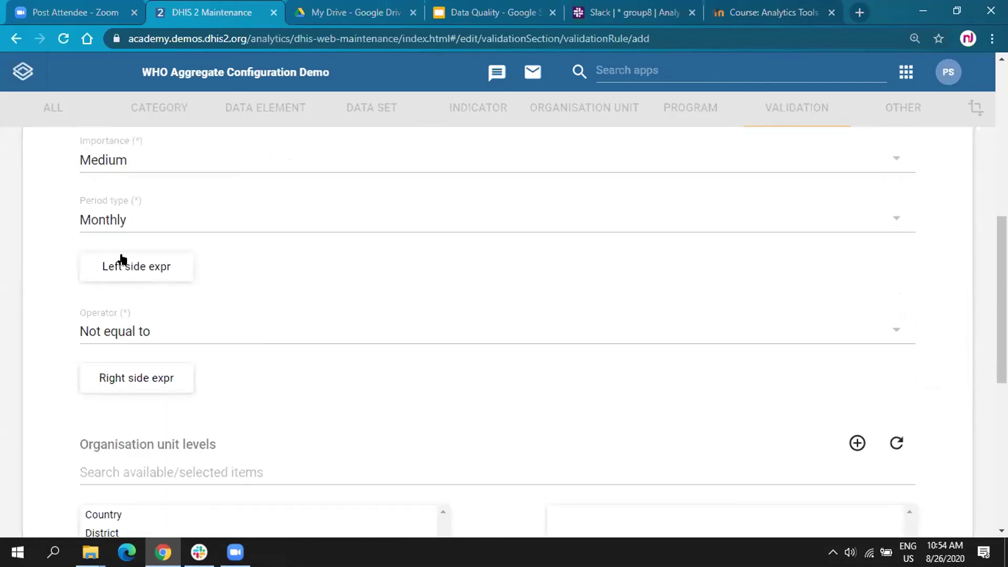
click(152, 226)
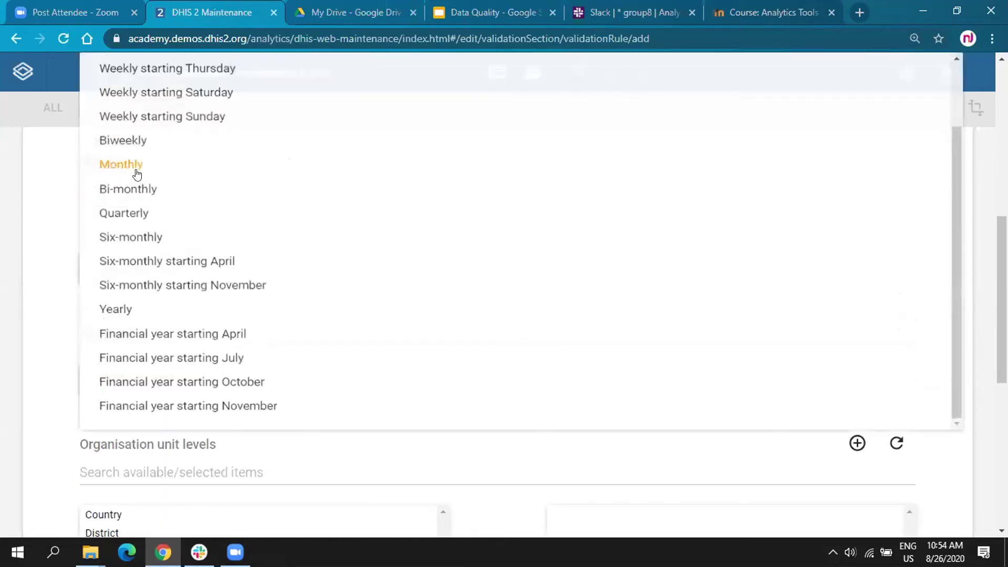
click(415, 169)
Step: Correct the misspelled "Mied" to "Mixed" in the rule's description
scroll(176, 181, up, 2)
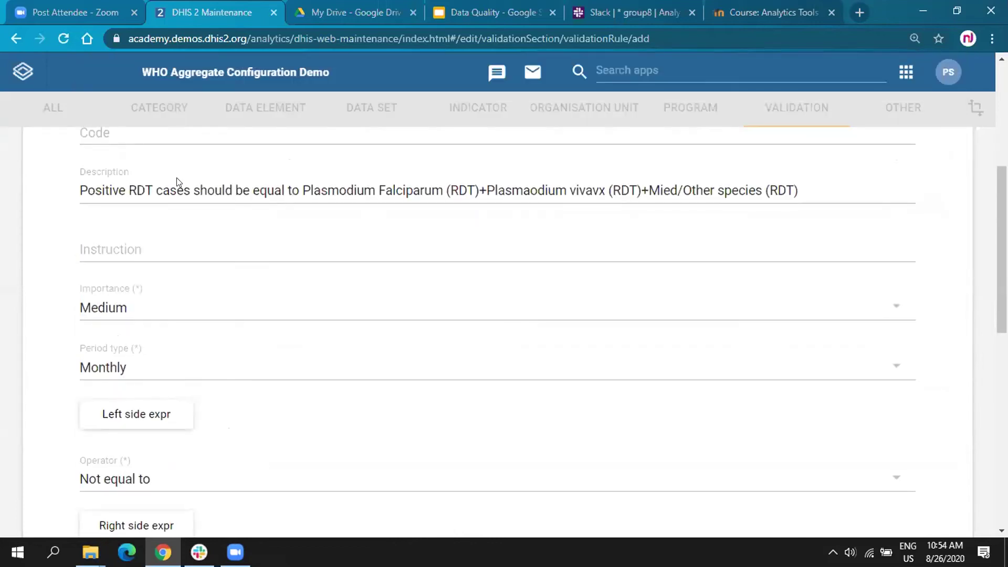
click(659, 187)
text(x)
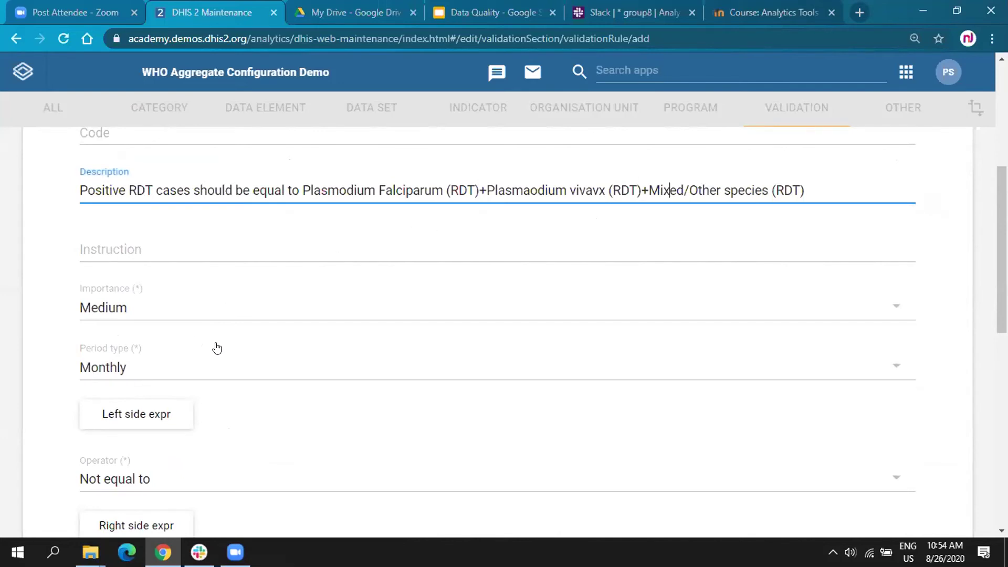
Step: Recheck the period type options, keeping Monthly, and review the rule details entered so far
scroll(217, 348, down, 1)
click(140, 294)
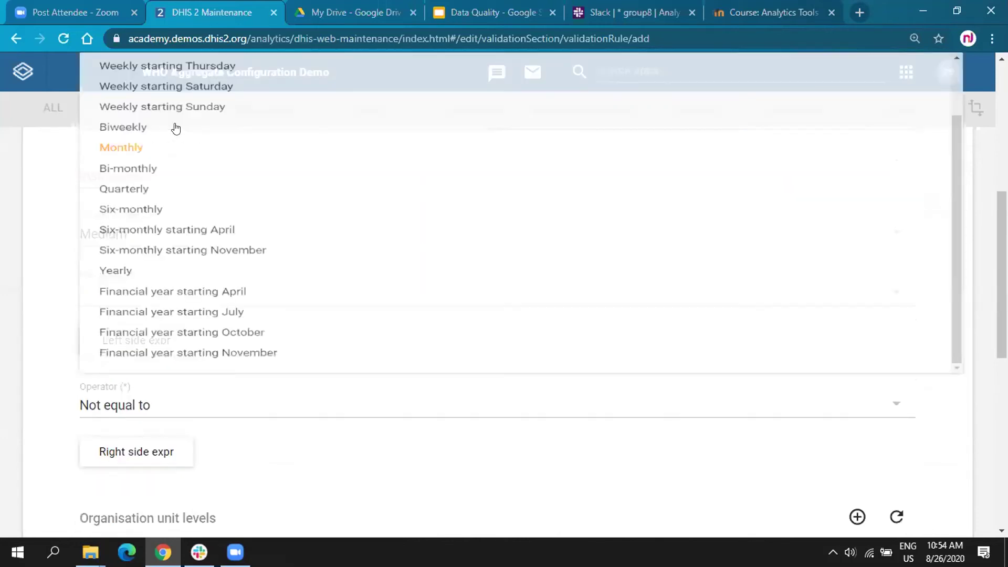
click(218, 169)
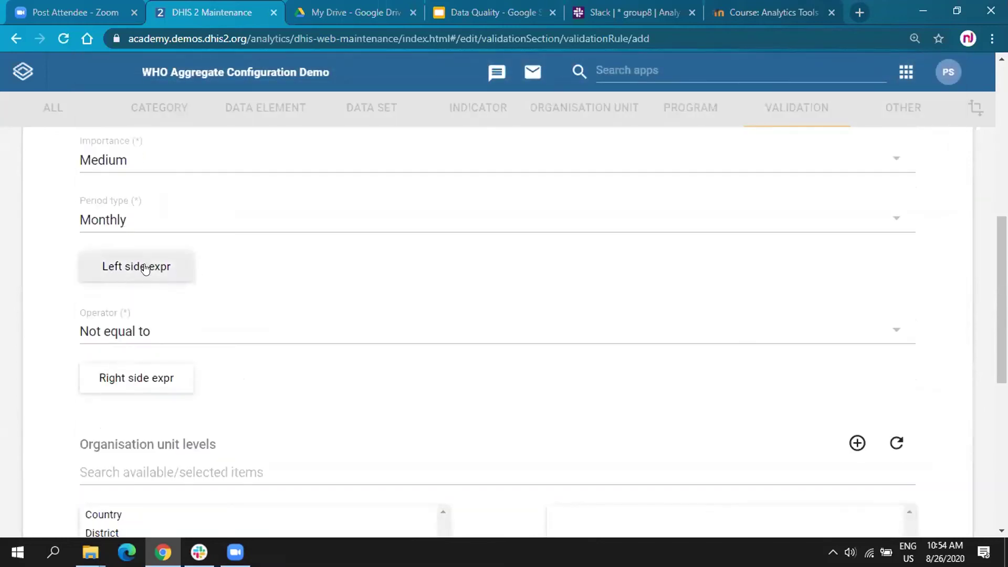
scroll(171, 274, up, 8)
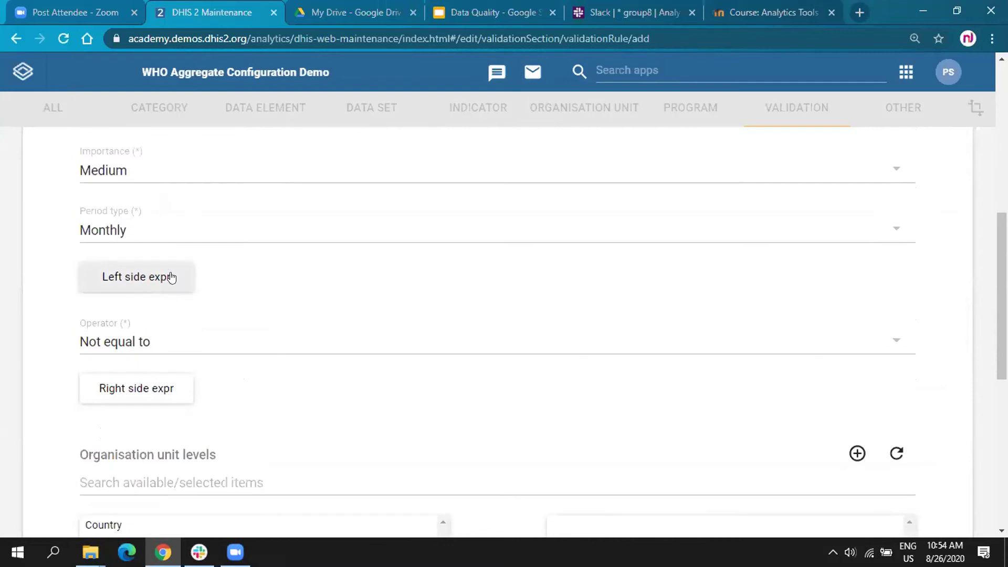
drag(110, 312, 189, 312)
scroll(189, 311, down, 8)
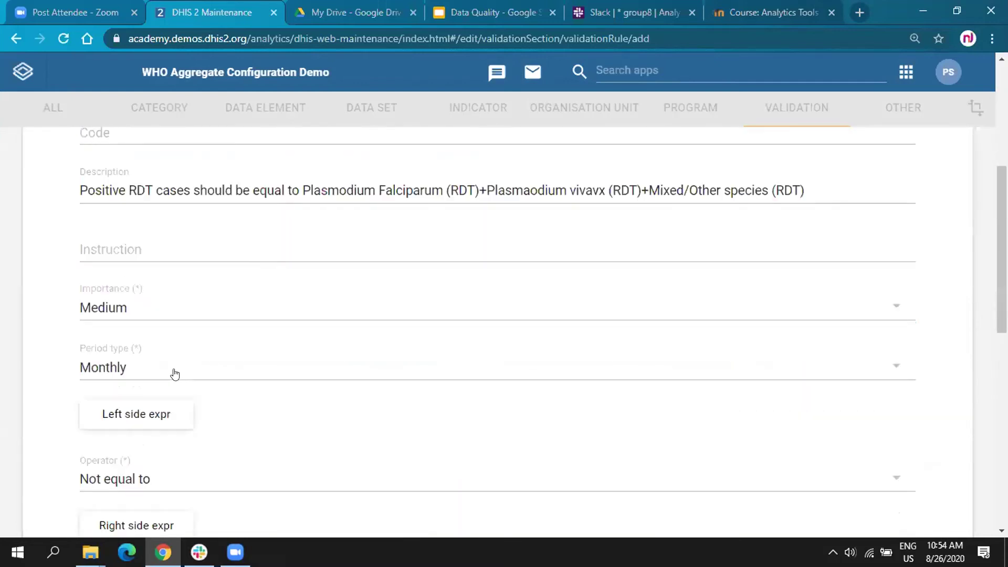
Step: Open the left side expression and keep its missing value strategy as Never skip
click(125, 259)
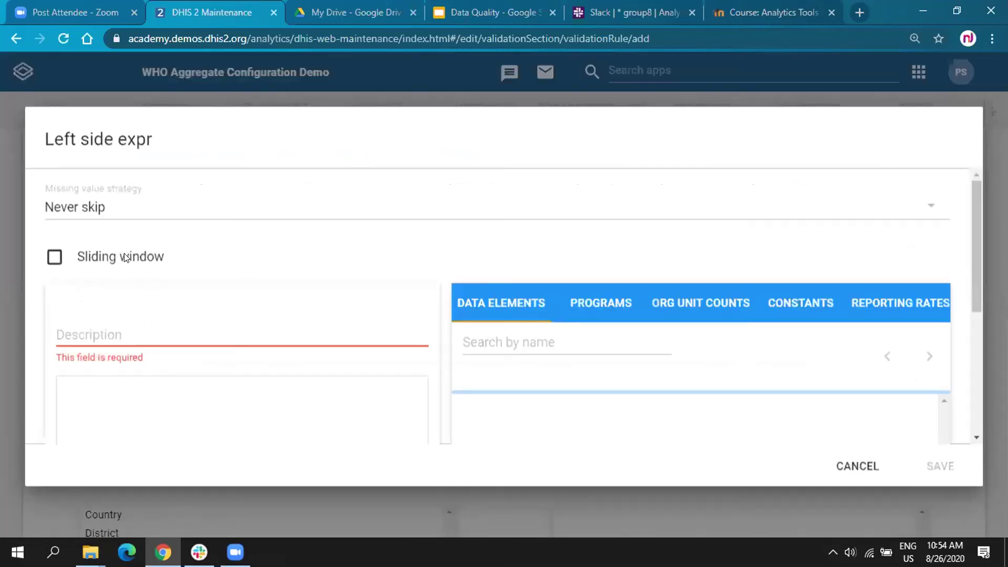
click(479, 354)
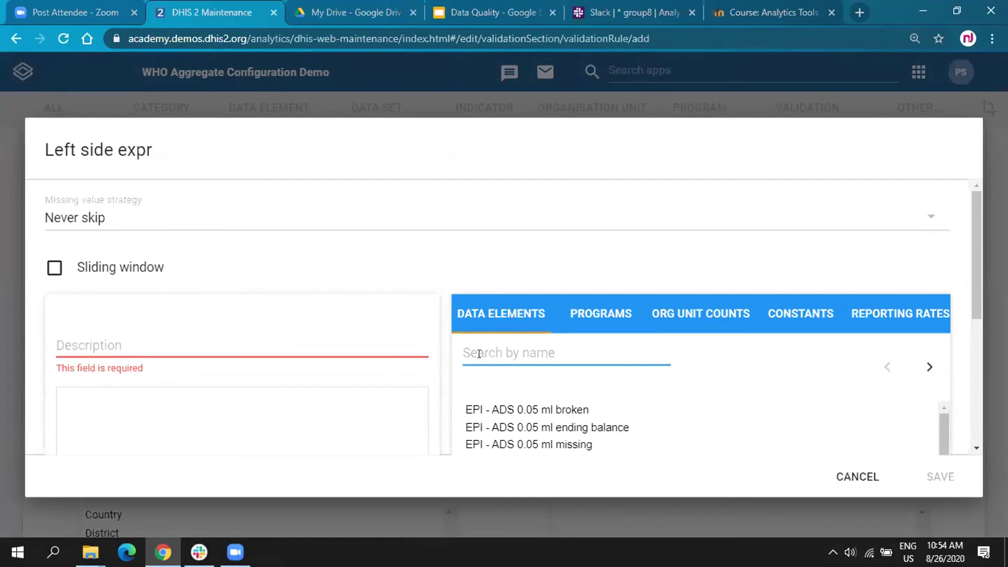
click(155, 218)
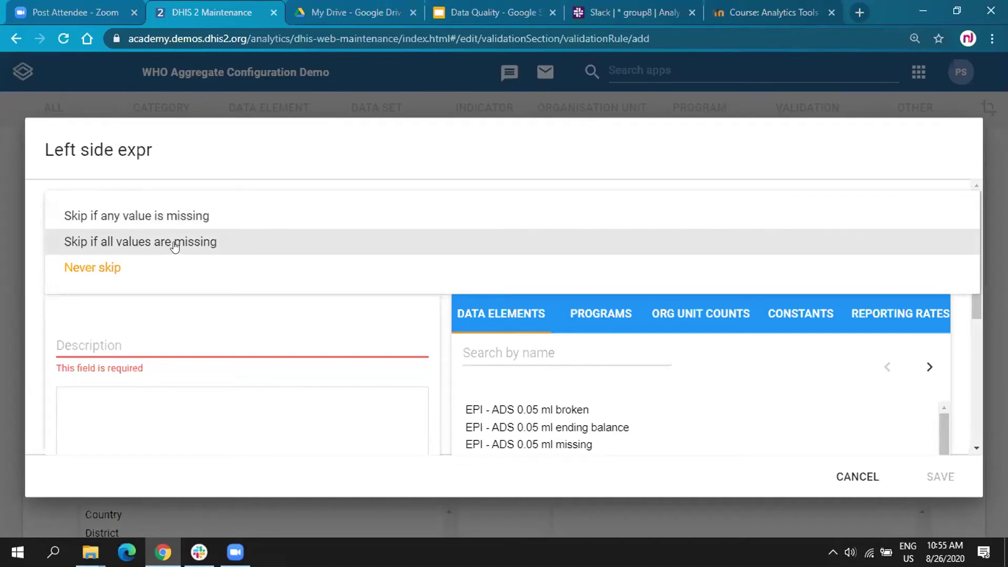
click(117, 275)
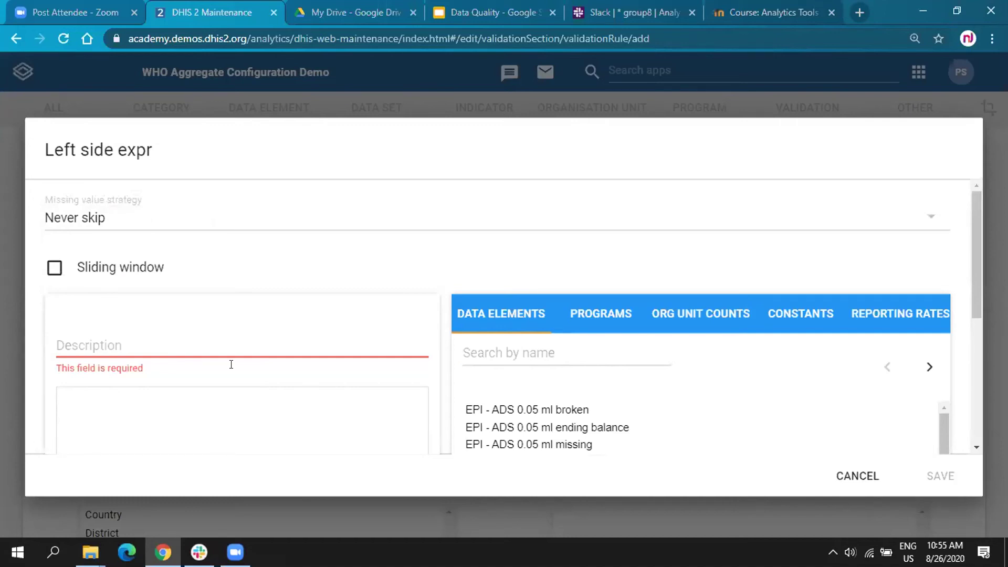
Step: Search the data elements for "RDT" and insert "MAL - Malaria cases positive (RDT)" into the left side expression
click(515, 352)
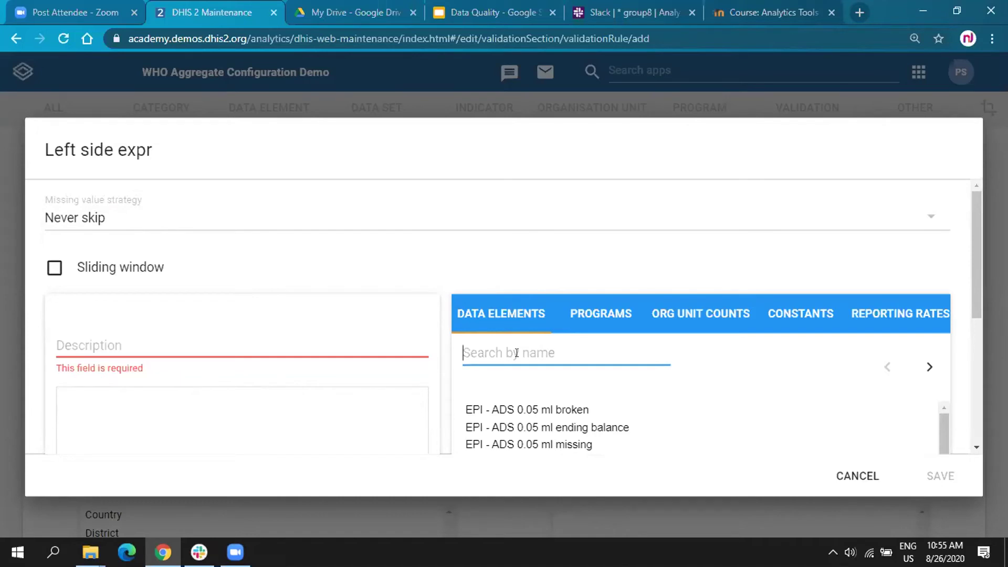
text(R)
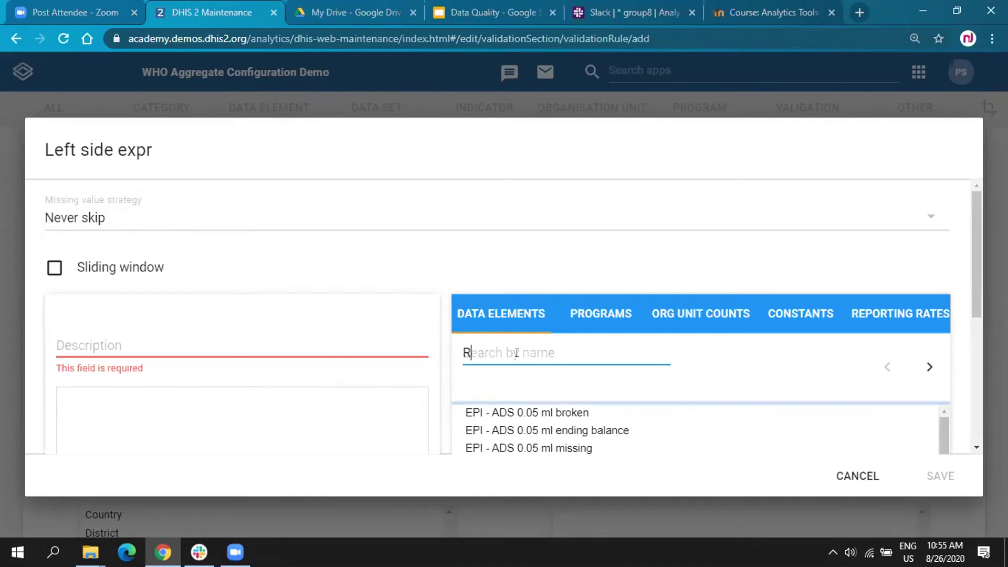
text(DT)
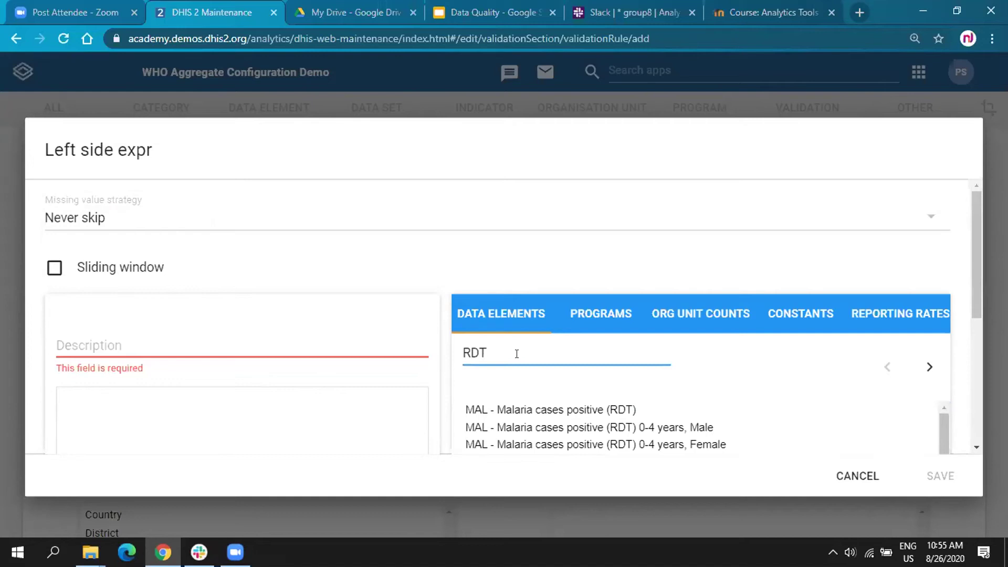
scroll(536, 402, down, 3)
click(603, 410)
click(605, 376)
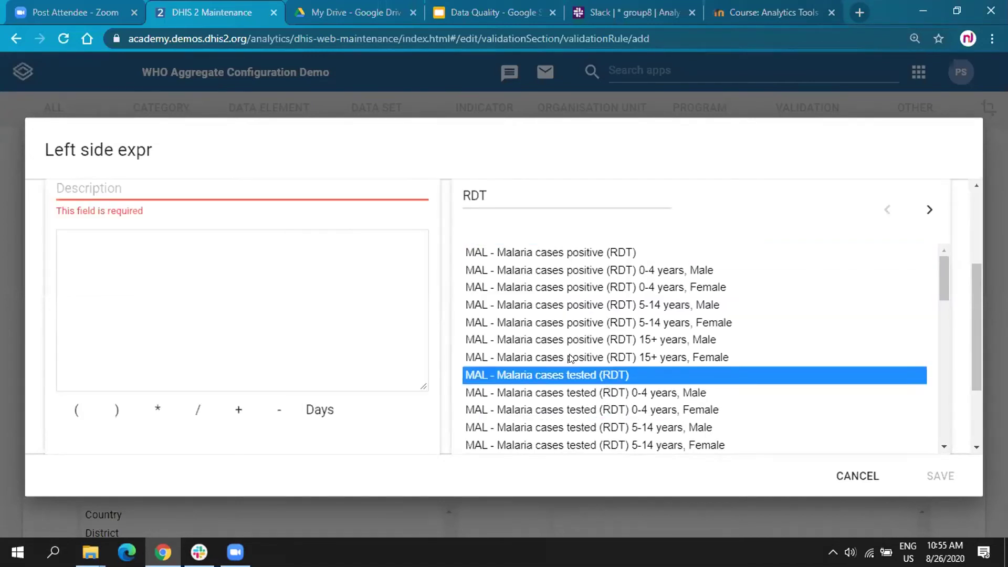
click(624, 257)
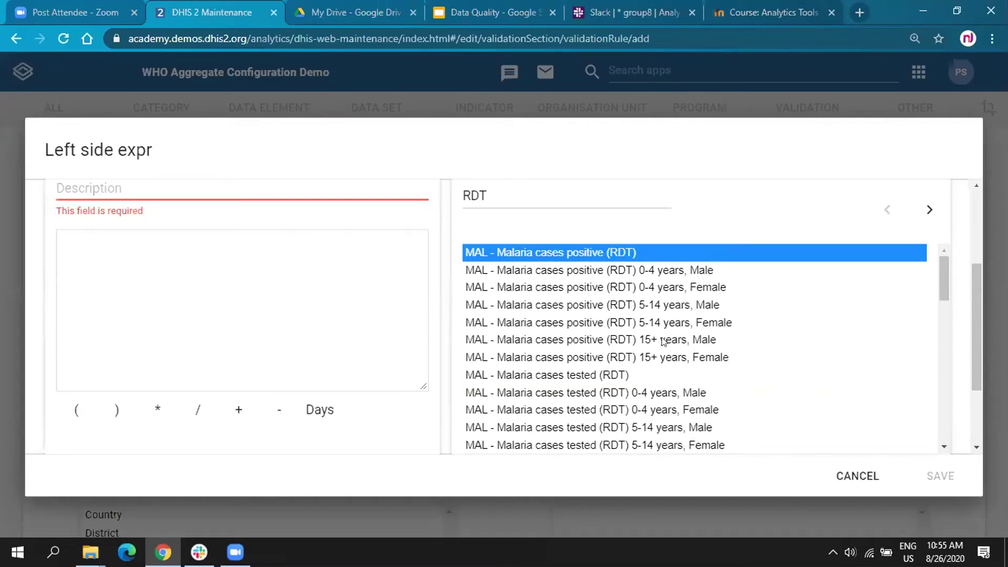
double_click(537, 250)
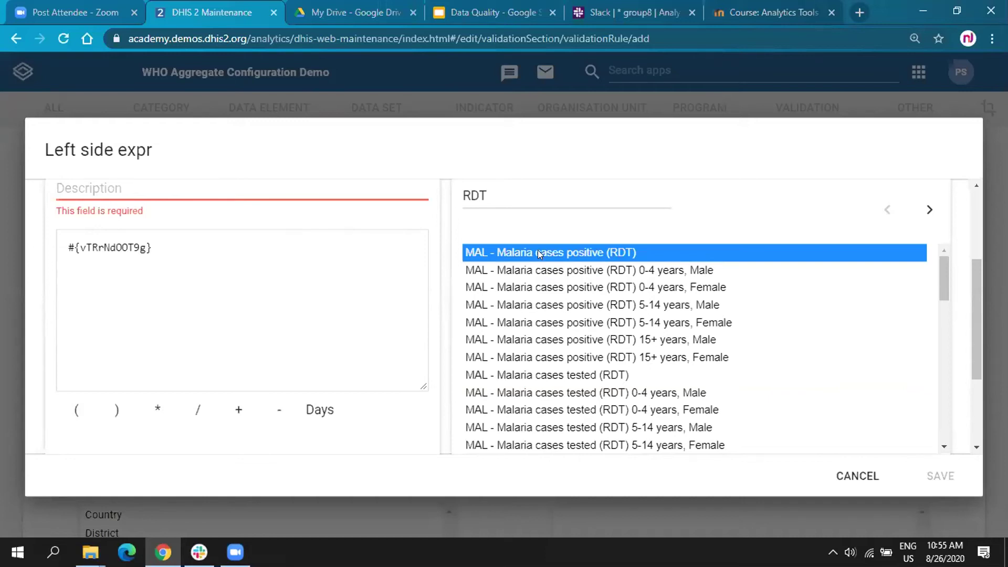
Step: Examine the left side expression's code and the readable data element name shown for it
drag(65, 244, 161, 246)
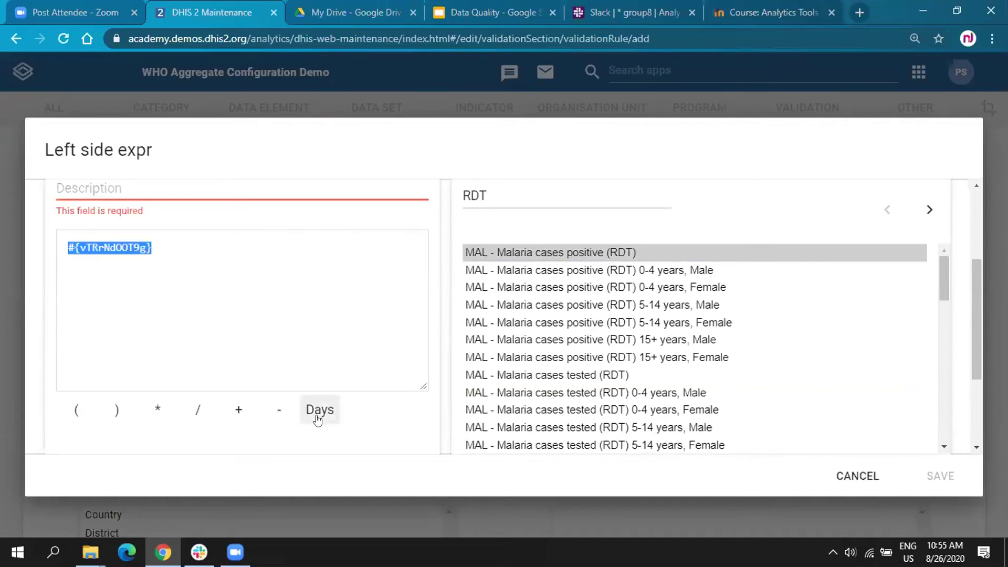
scroll(312, 348, down, 2)
scroll(52, 294, up, 4)
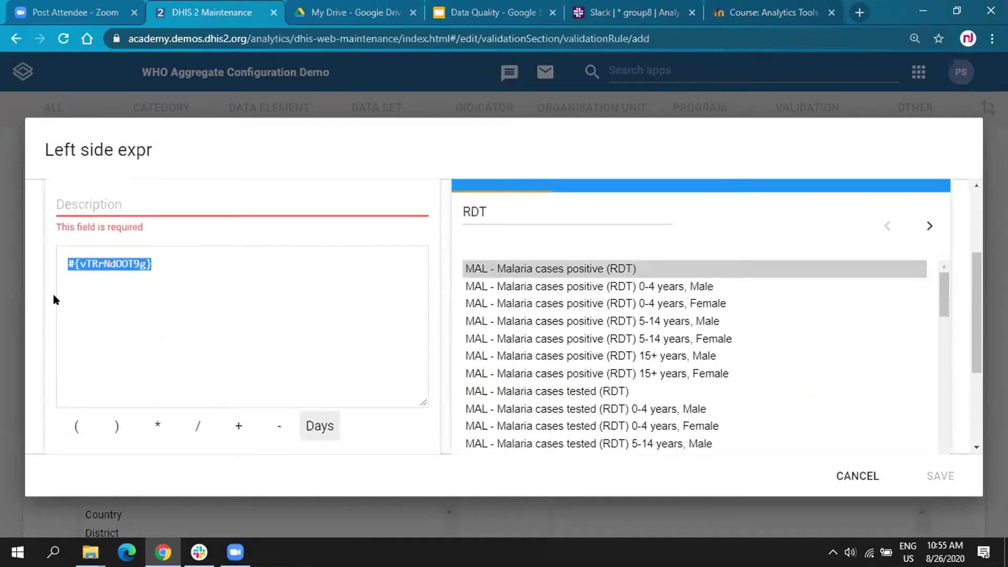
click(76, 327)
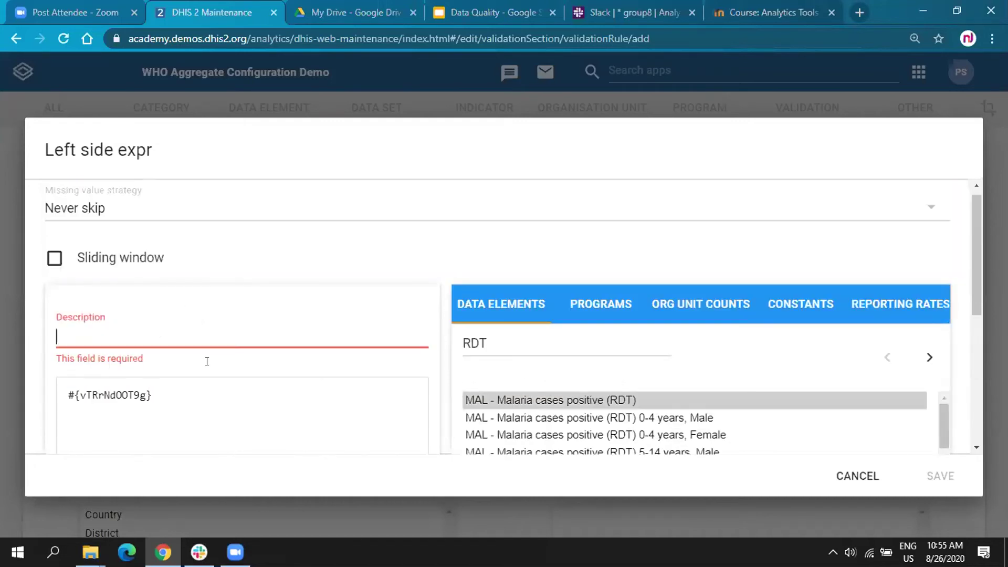
scroll(206, 360, down, 1)
scroll(207, 360, down, 1)
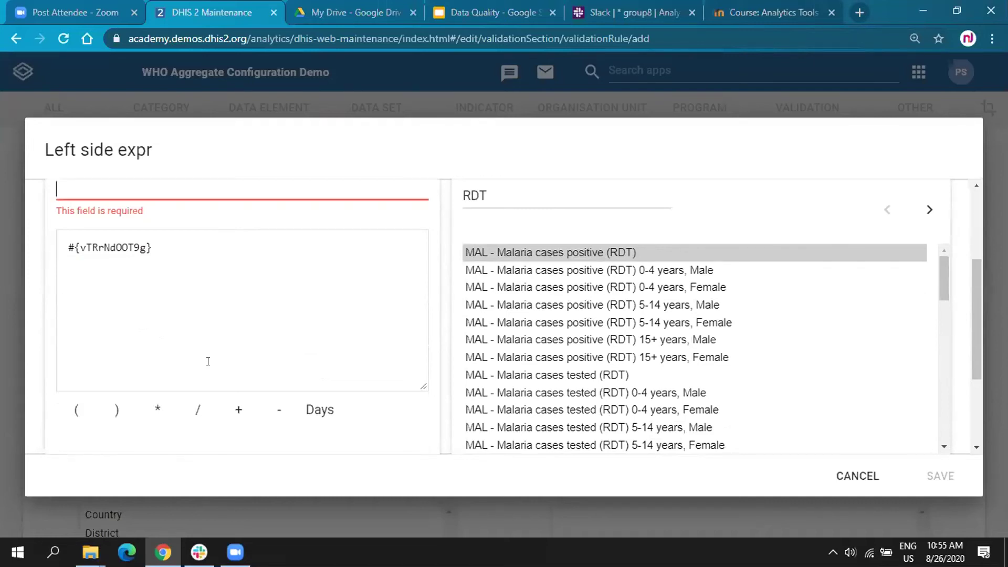
scroll(213, 353, down, 1)
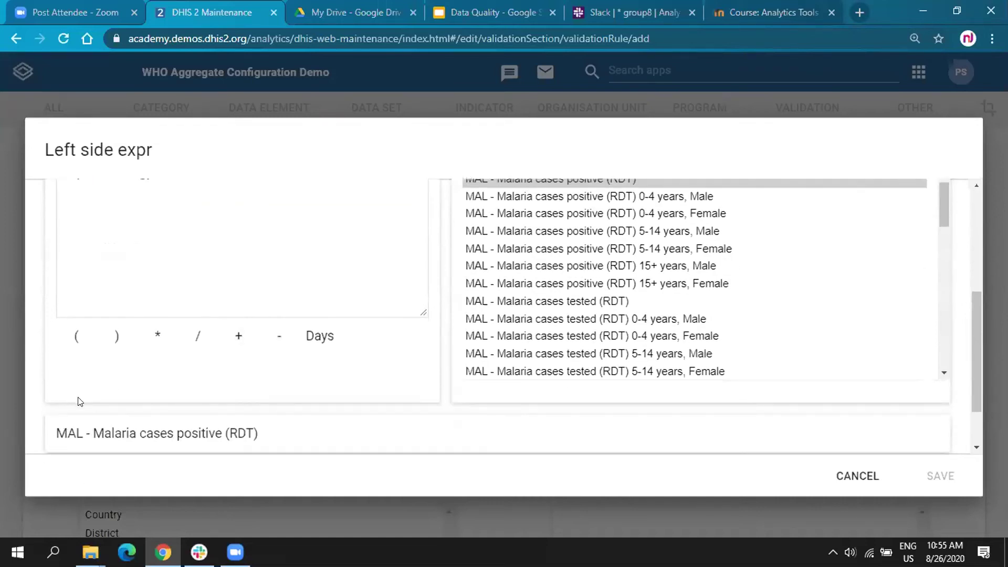
scroll(110, 390, up, 2)
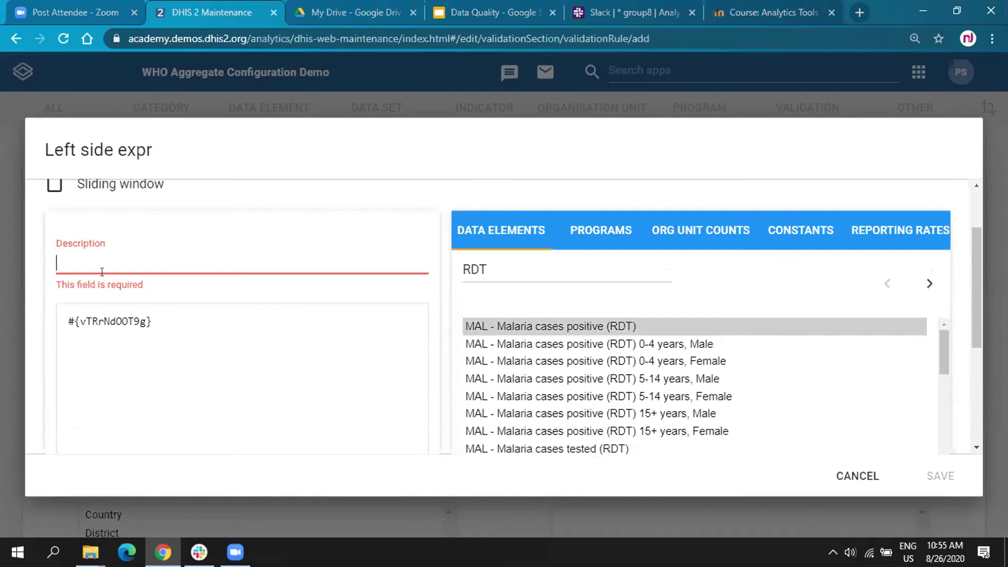
Step: Copy "Malaria cases positive (RDT)" from the readable expression into the left side description and save the expression
scroll(93, 359, down, 2)
drag(93, 366, 259, 367)
key(ctrl+c)
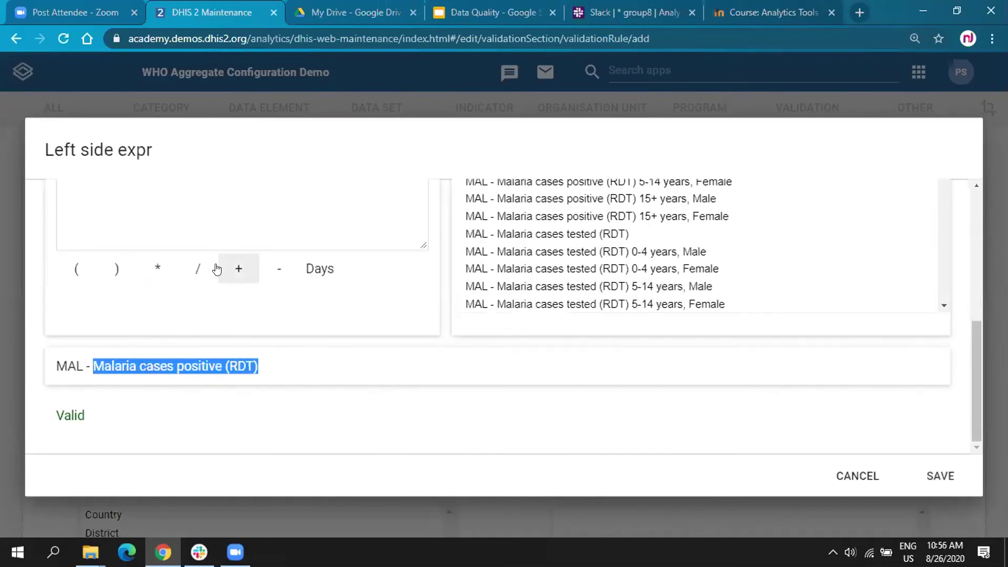
scroll(127, 187, up, 2)
click(127, 187)
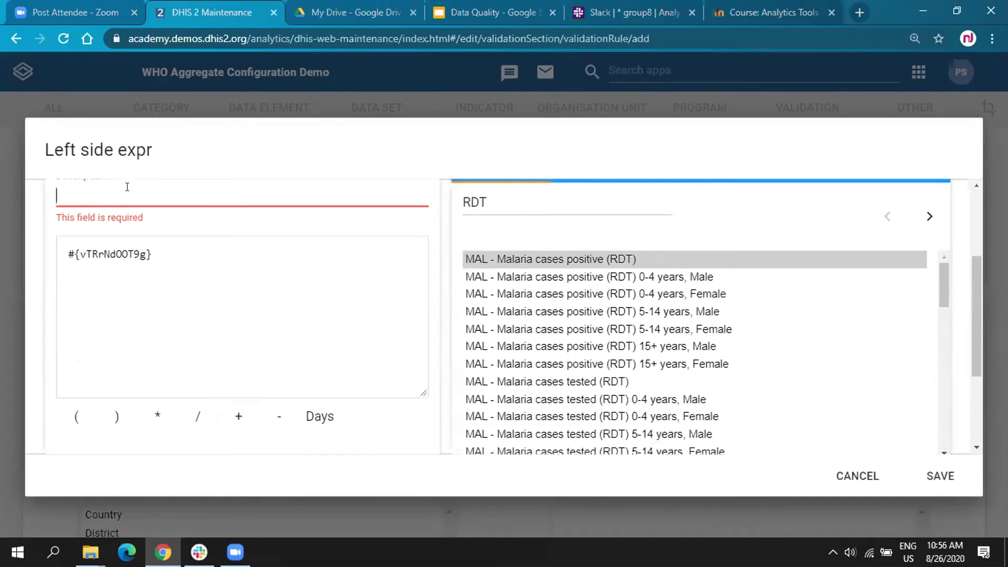
key(ctrl+v)
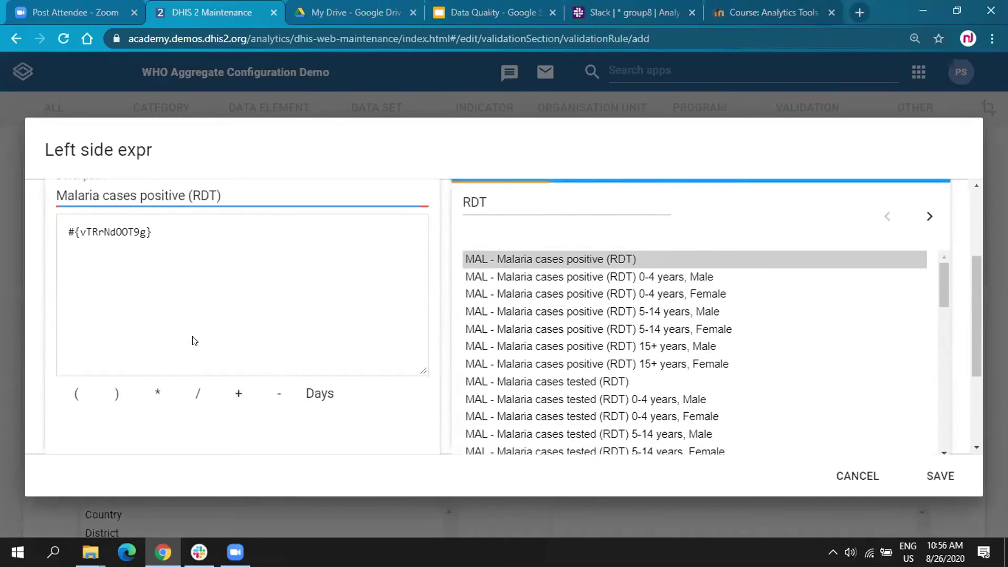
scroll(217, 229, down, 1)
scroll(217, 229, up, 2)
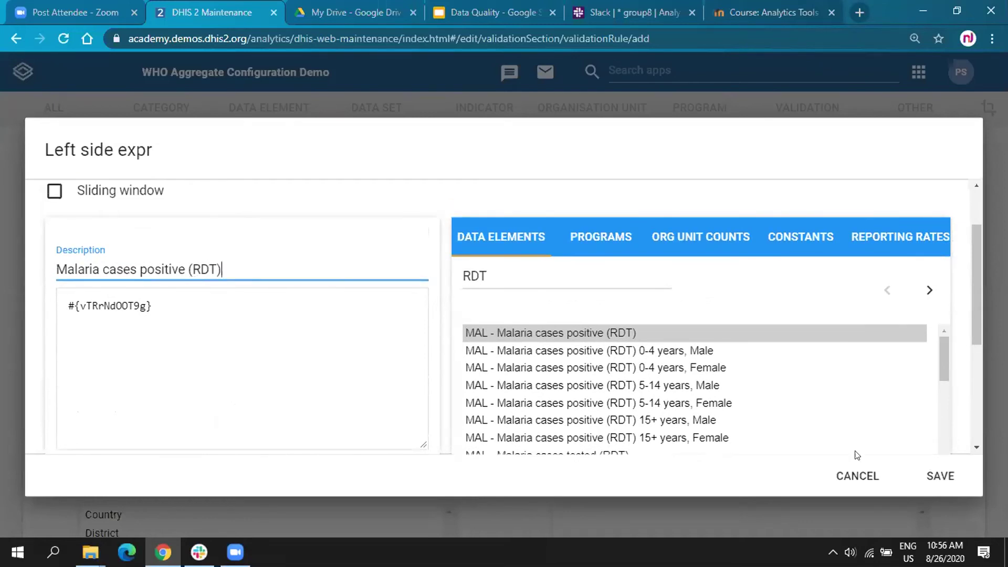
click(928, 476)
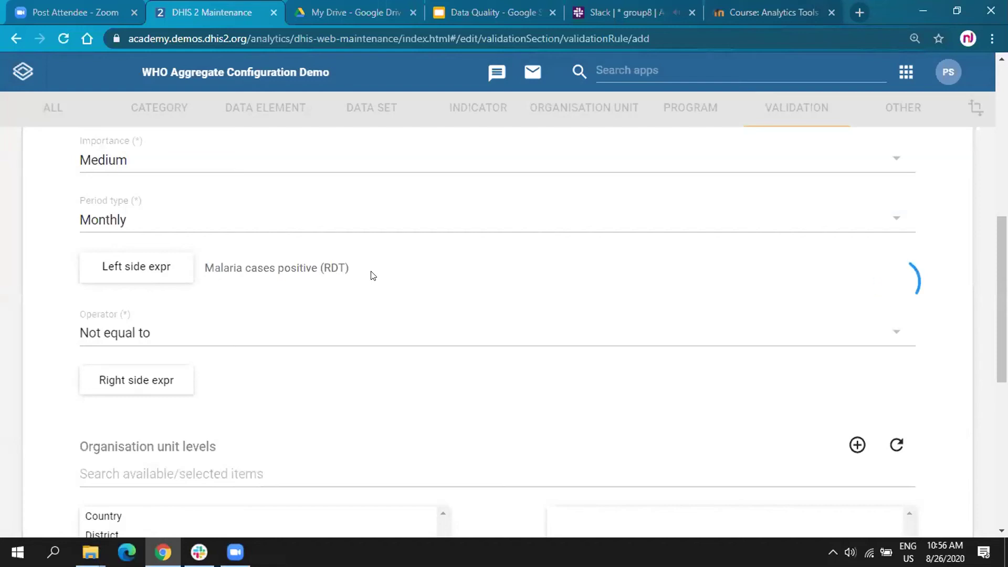
Step: Set the rule's operator to Equal to and open the right side expression
click(167, 338)
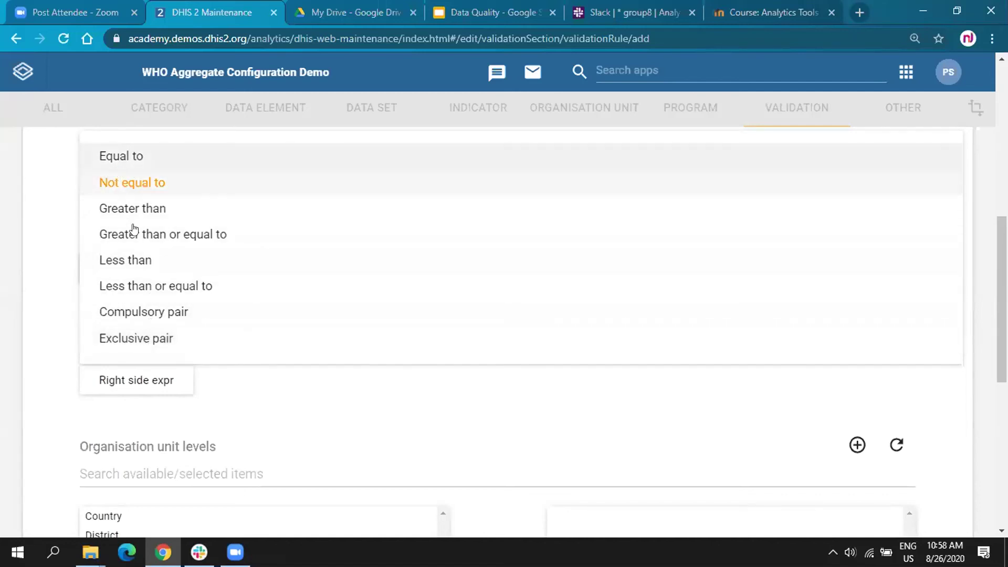
click(146, 158)
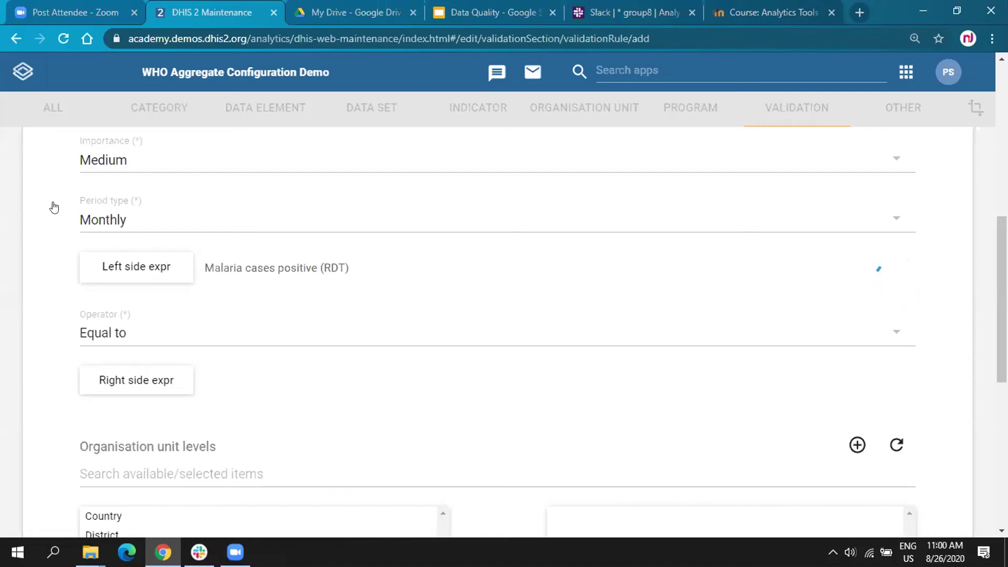
click(149, 386)
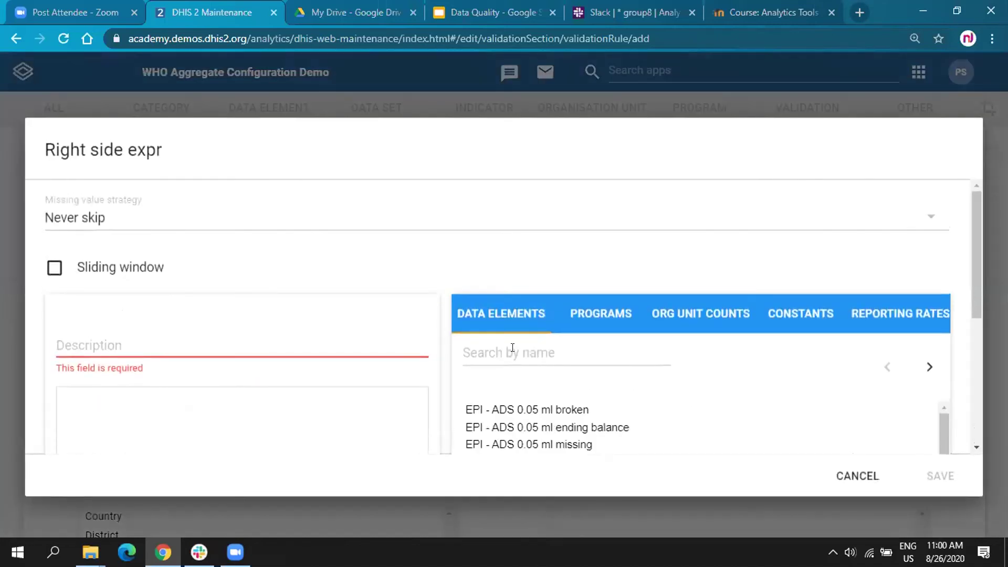
Step: Search the data elements for "plasm" and insert "MAL - Plasmodium falciparum (RDT)" into the right side expression
click(512, 348)
text(plasm)
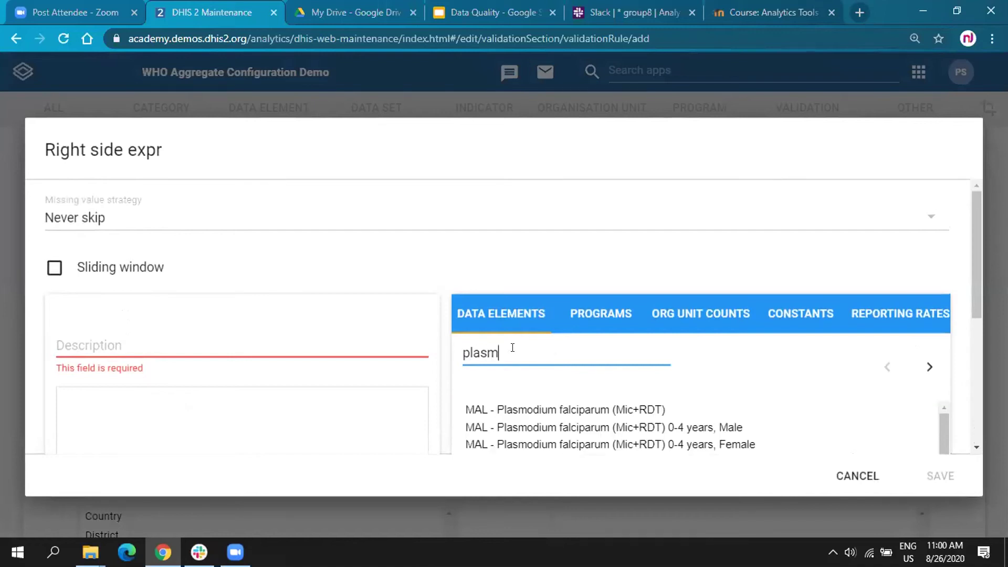
scroll(579, 408, down, 4)
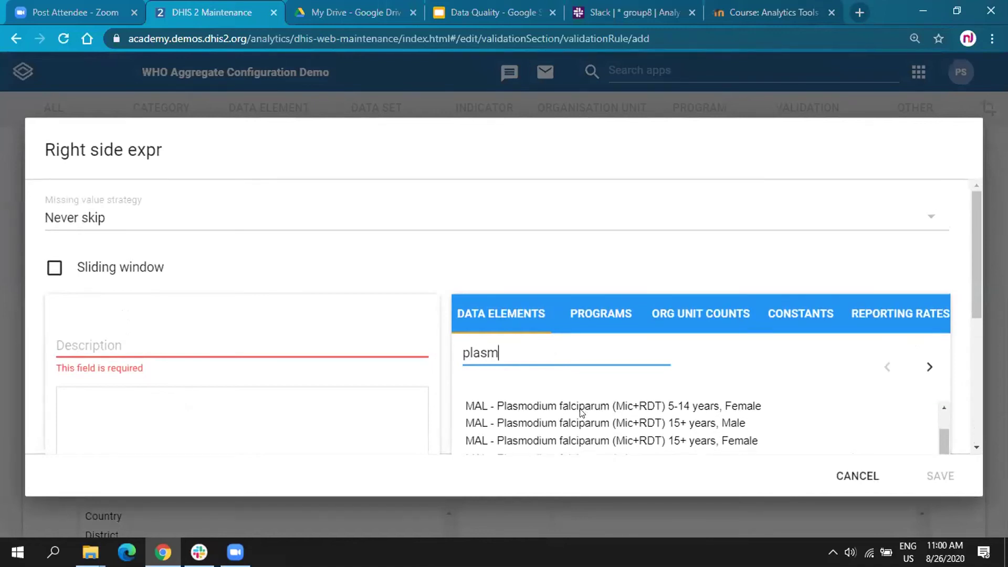
scroll(610, 433, down, 2)
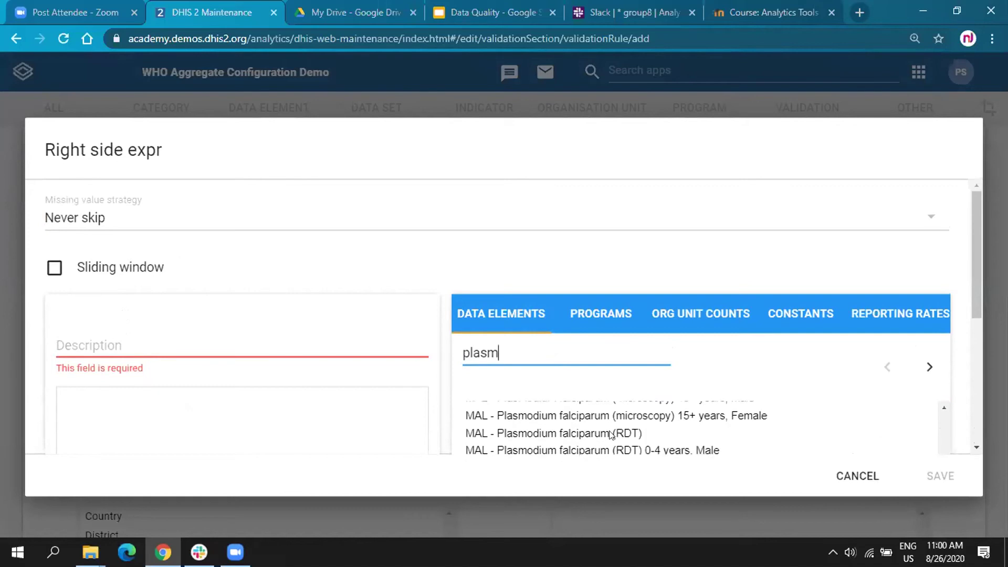
click(550, 439)
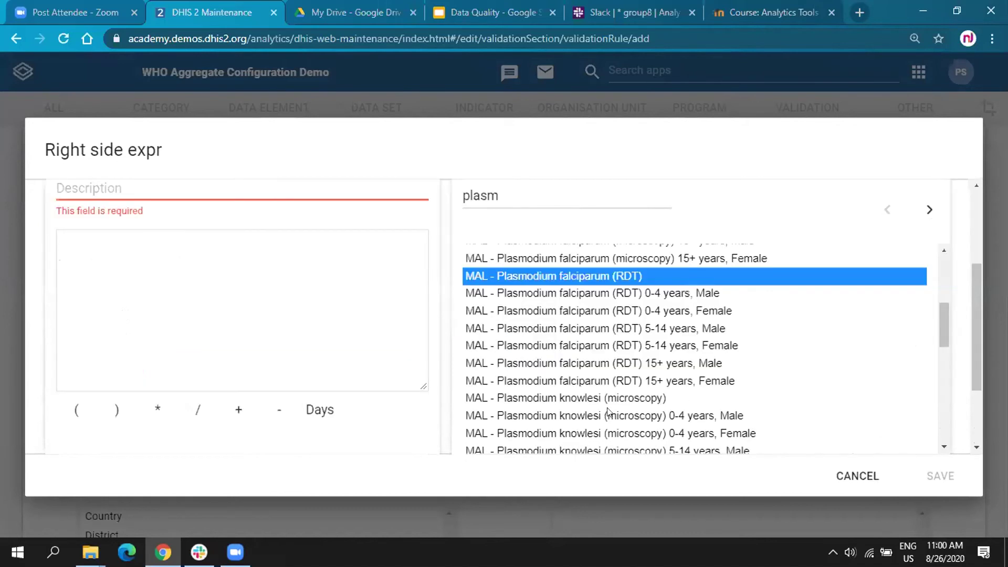
double_click(567, 271)
click(166, 245)
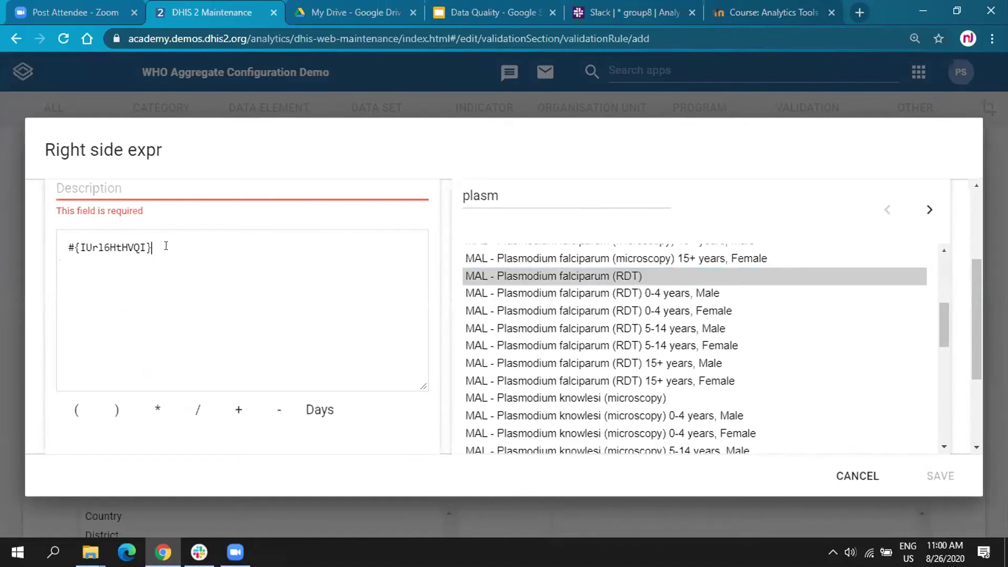
Step: Add "MAL - Plasmodium vivax (RDT)" to the right side expression with a plus operator
click(240, 410)
click(519, 196)
scroll(609, 394, down, 3)
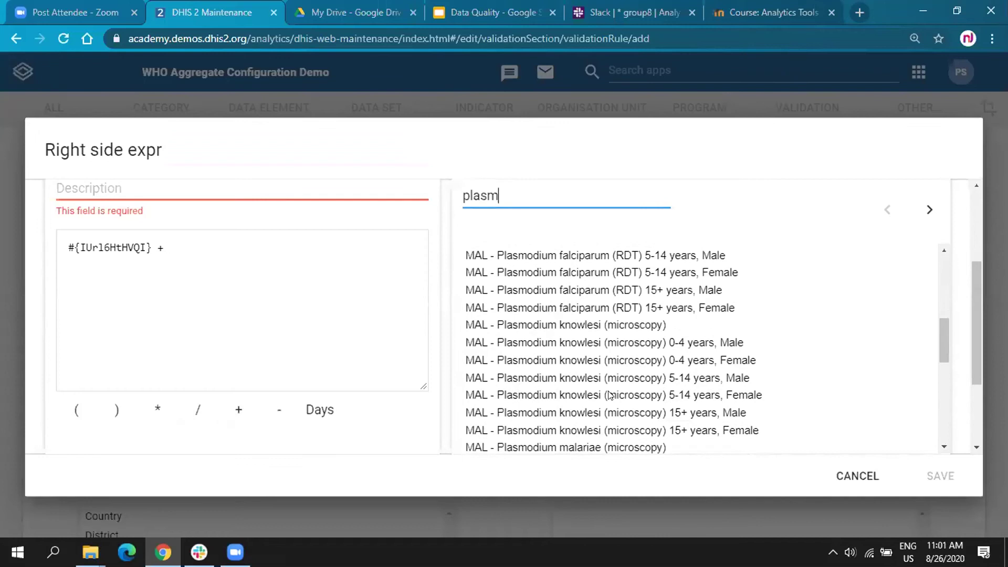
scroll(608, 394, down, 6)
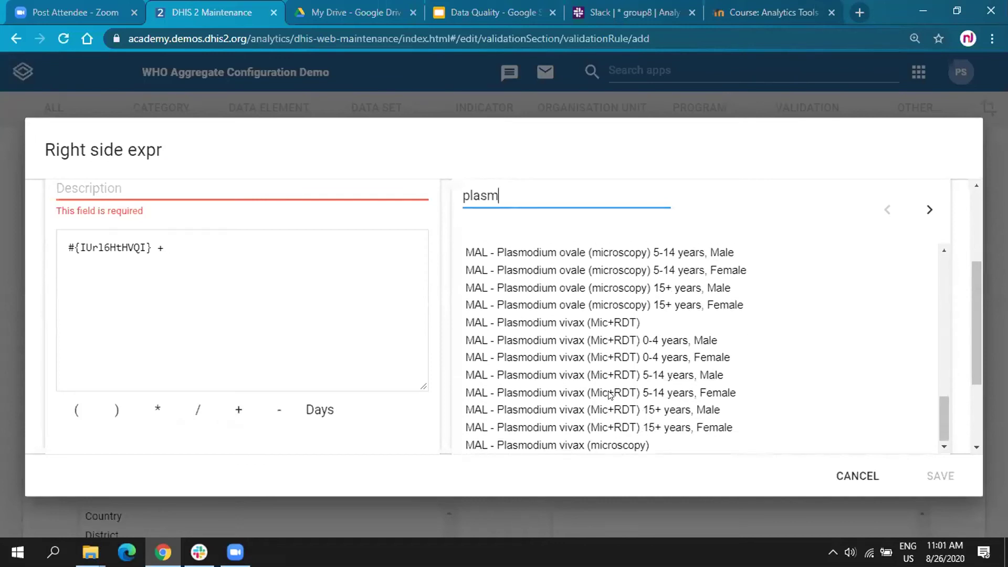
click(929, 210)
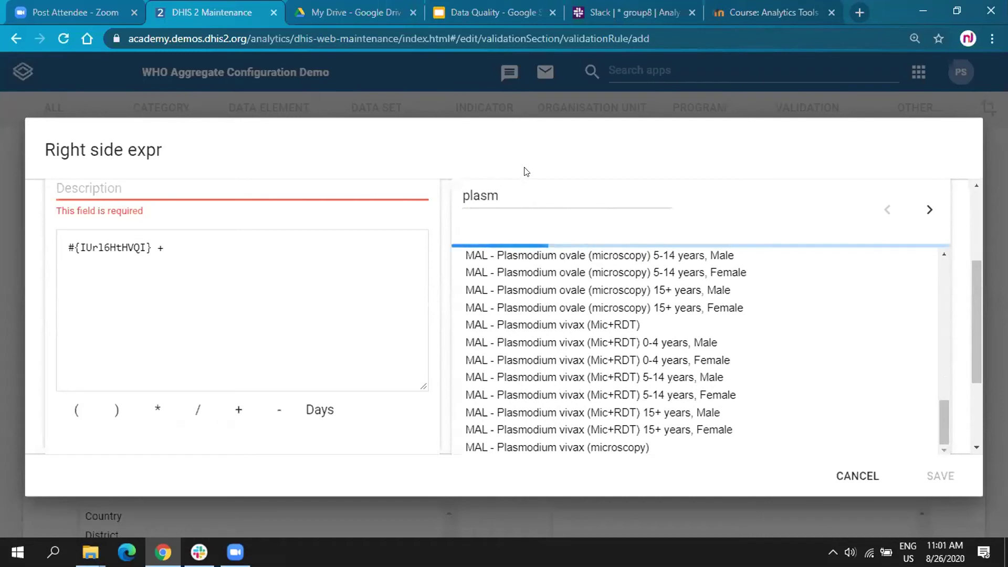
click(572, 341)
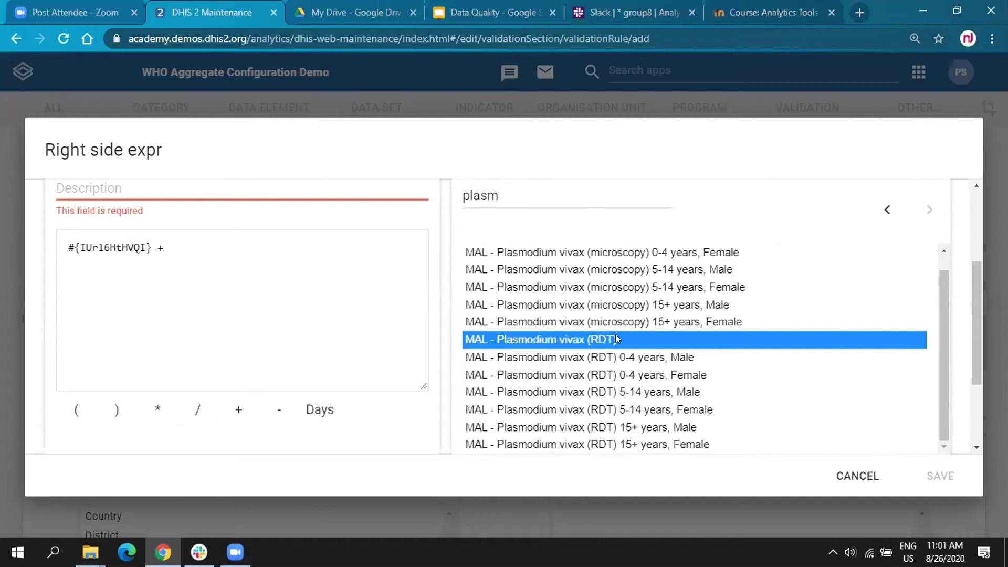
double_click(531, 341)
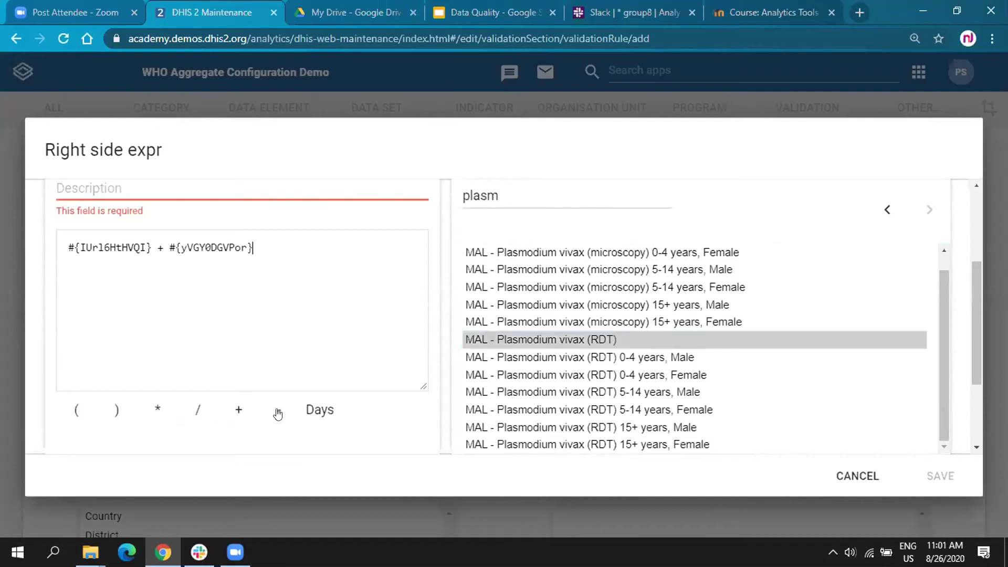
Step: Append a plus operator, search the data elements for "mixed" and insert "MAL - Mixed/Other malaria species (RDT)" as the third term
click(234, 411)
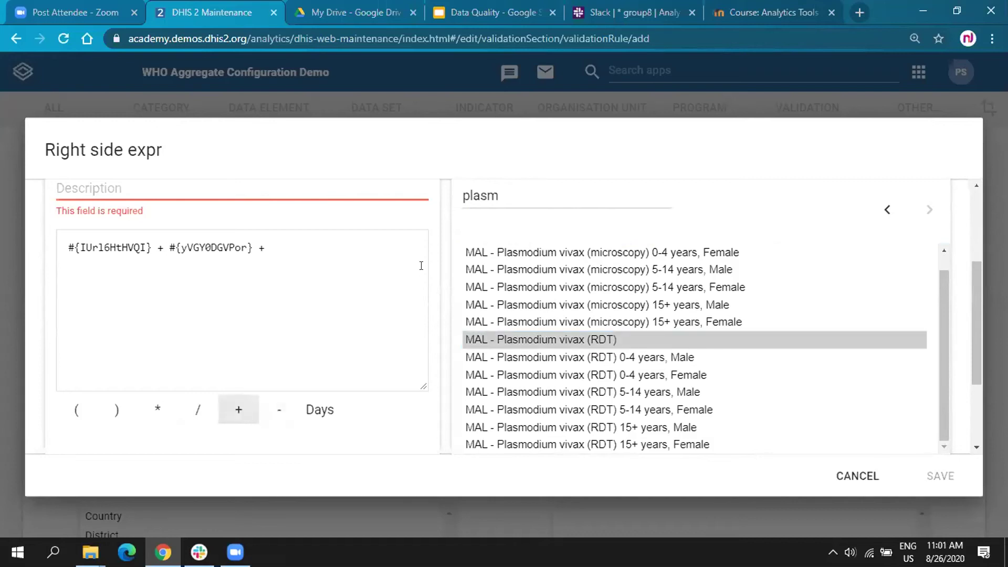
drag(522, 190, 473, 196)
scroll(664, 359, down, 5)
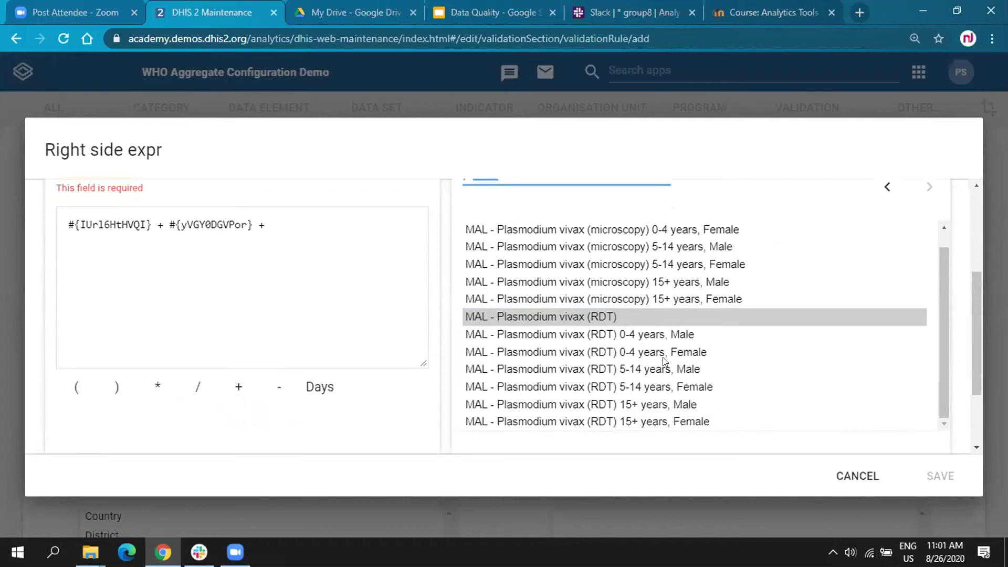
scroll(659, 353, up, 5)
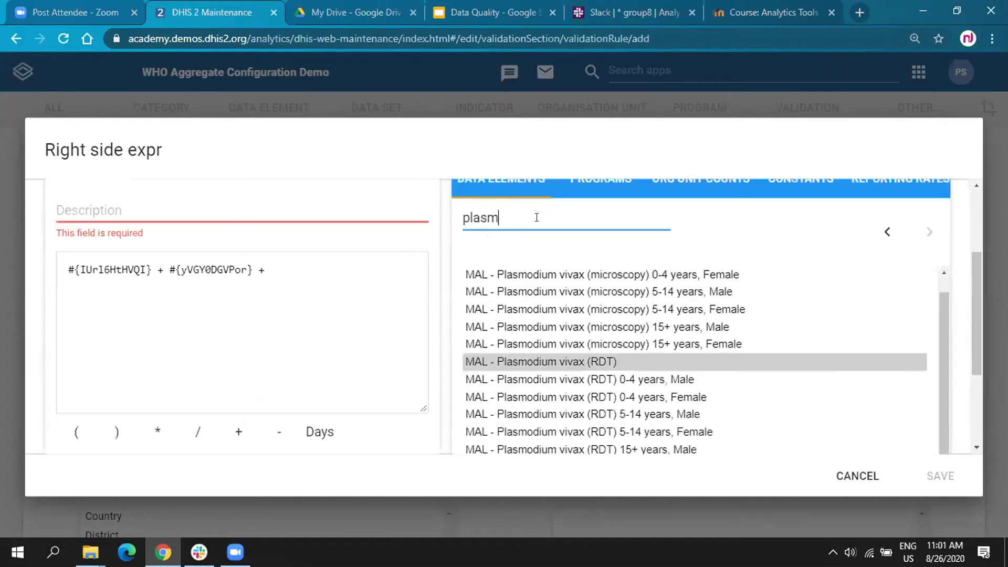
drag(525, 217, 460, 217)
text(mixed)
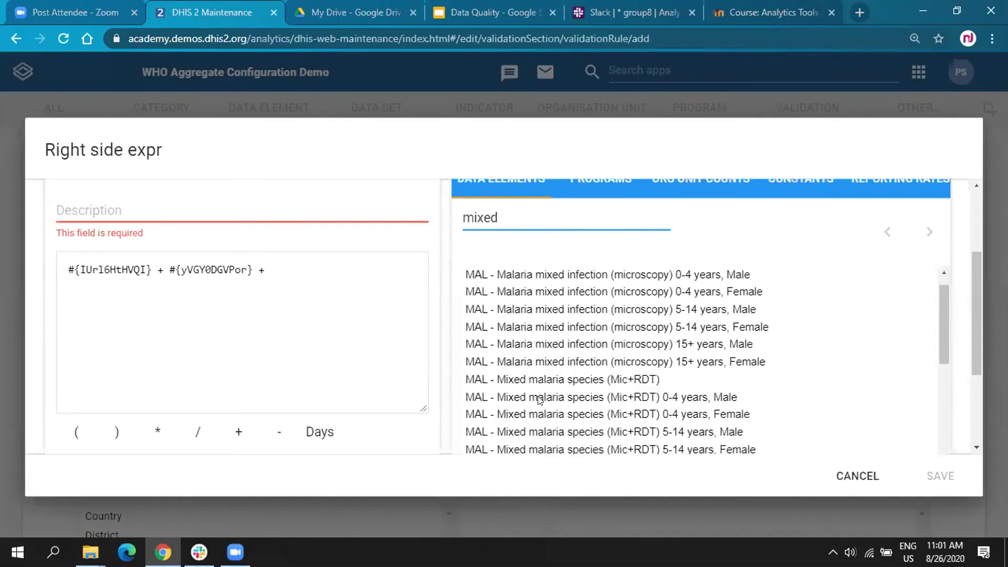
scroll(540, 400, down, 5)
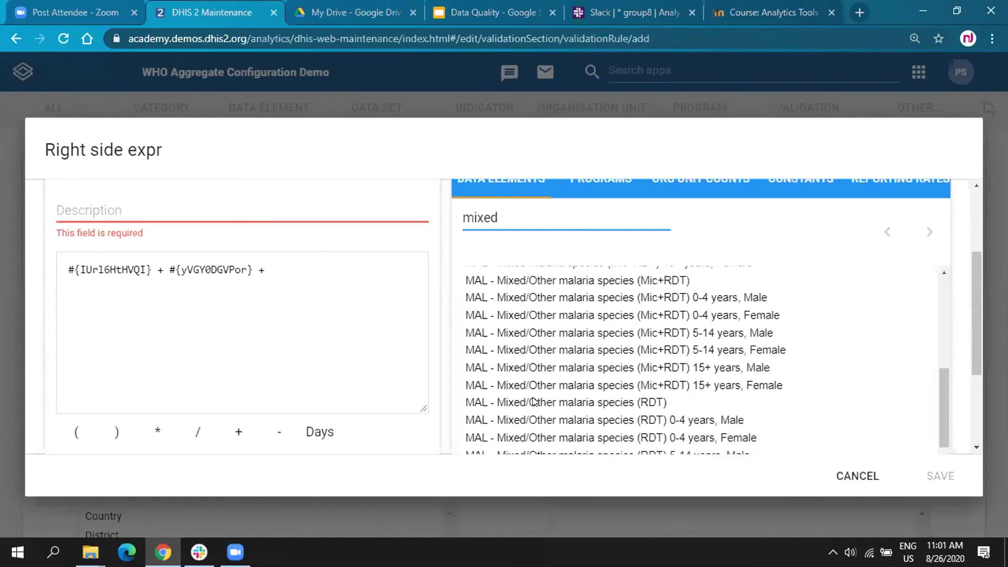
click(534, 401)
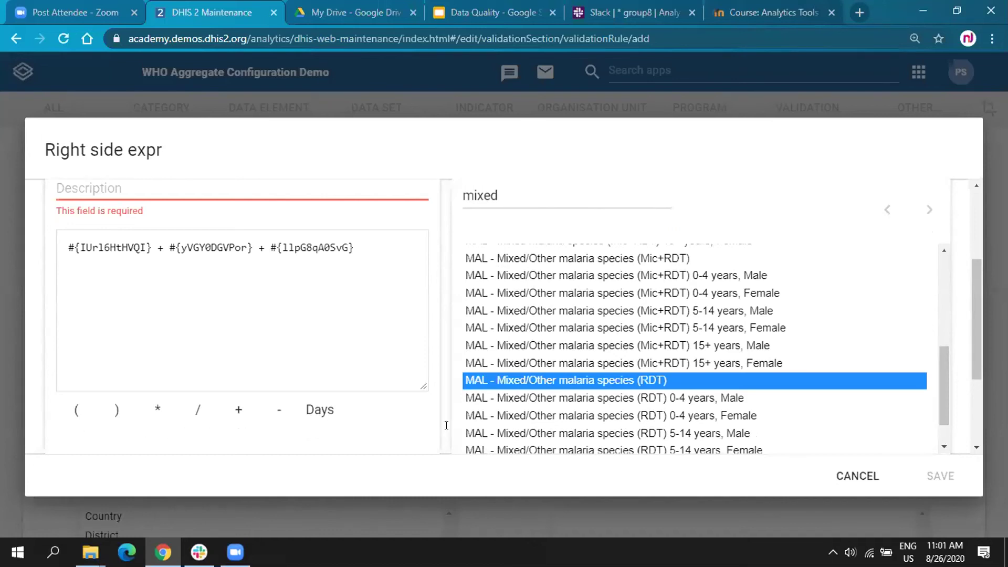
Step: Remove the # sign from the third term of the right side expression and check whether the expression is valid
scroll(702, 432, down, 1)
triple_click(707, 432)
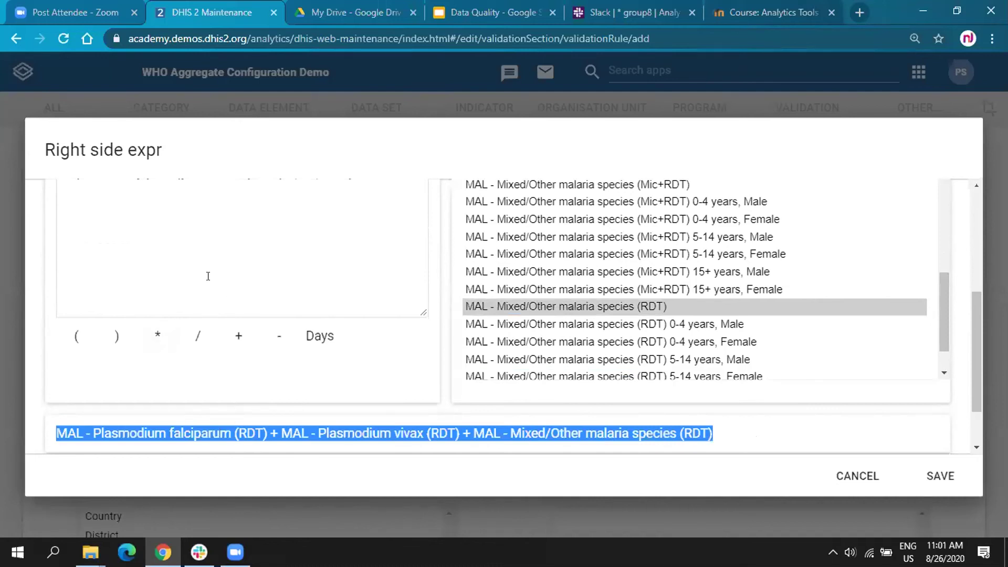
click(241, 281)
scroll(242, 281, up, 1)
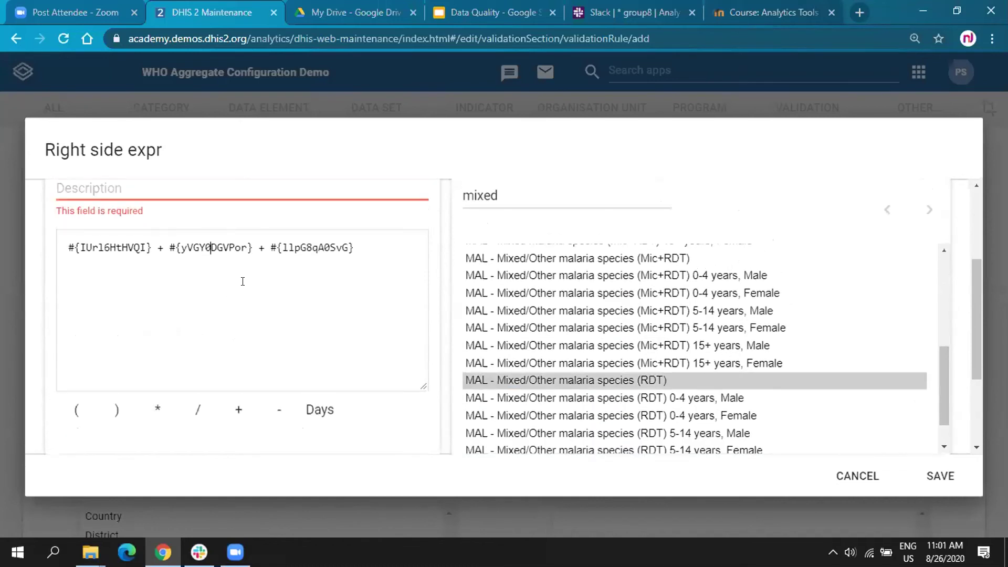
click(268, 247)
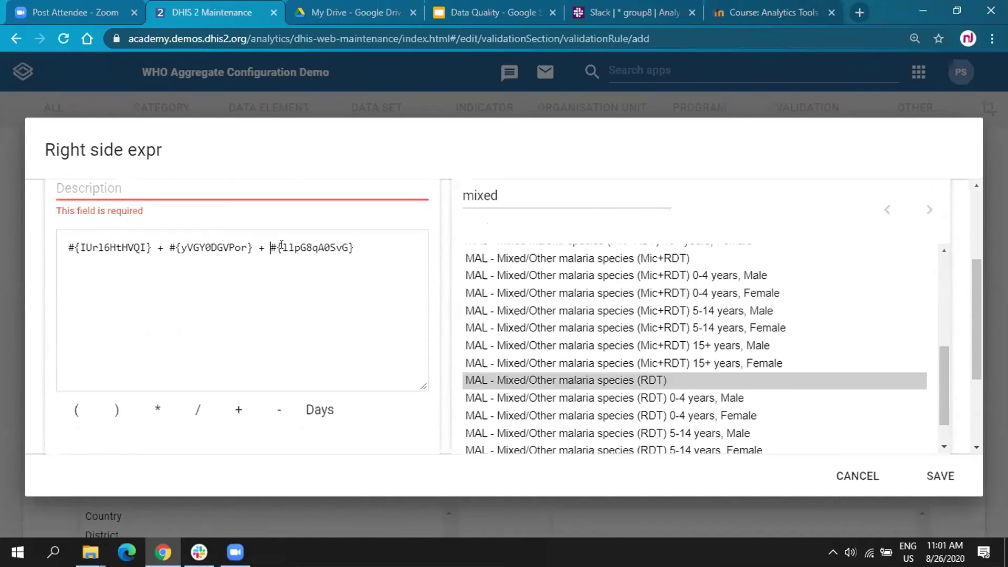
shift+click(372, 245)
click(272, 246)
key(BackSpace)
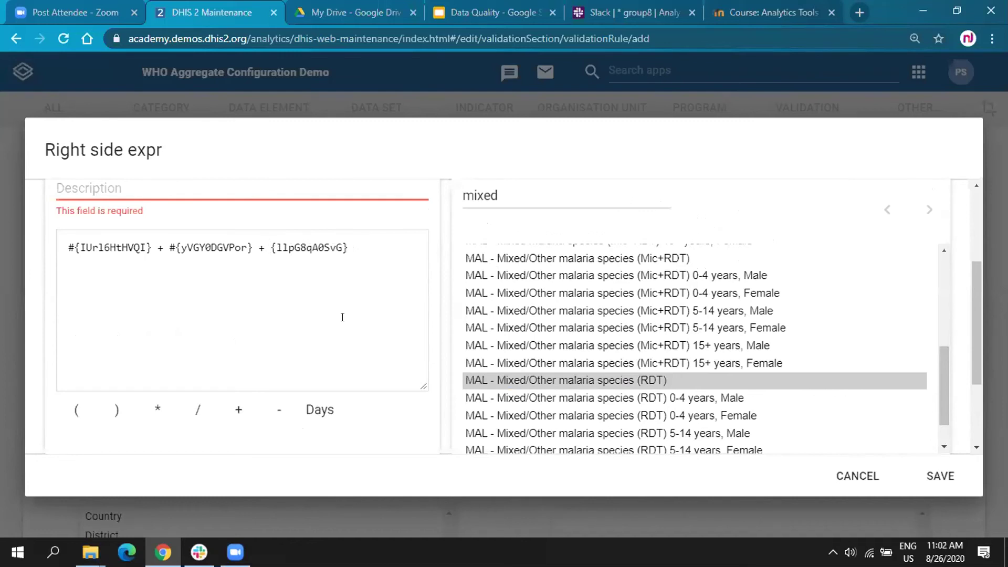
scroll(342, 317, down, 3)
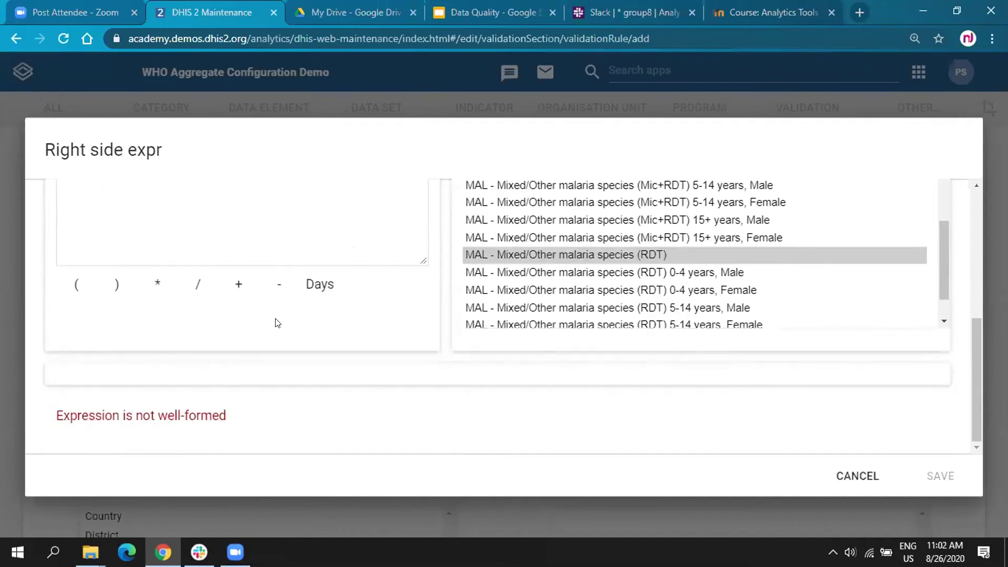
scroll(271, 195, up, 3)
Step: Delete the malformed third term and insert "MAL - Mixed/Other malaria species (RDT) 0-4 years, Female" in its place
drag(269, 196, 363, 195)
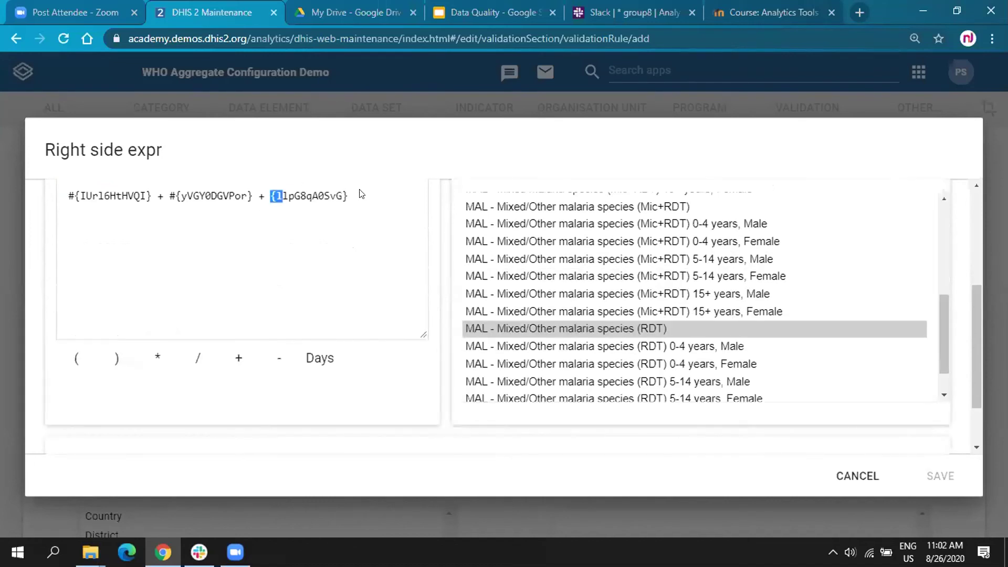
scroll(348, 315, up, 4)
key(BackSpace)
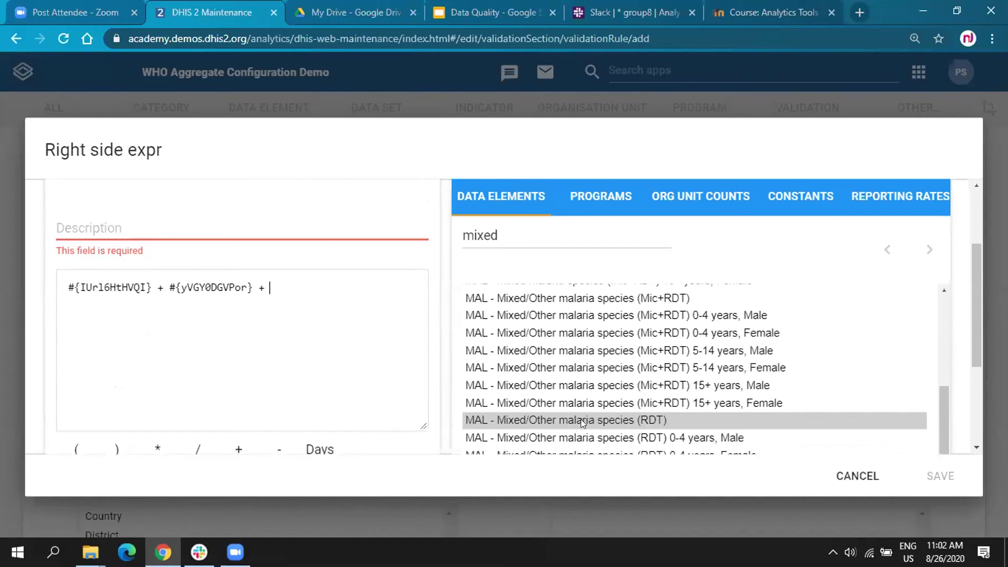
scroll(512, 420, down, 1)
click(511, 420)
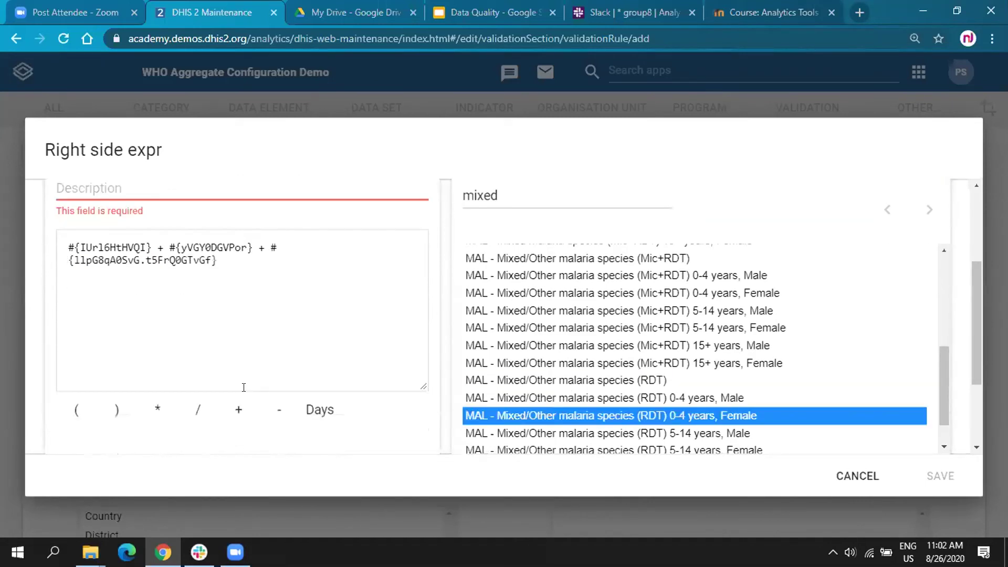
Step: Replace the 0-4 years, Female term with "MAL - Mixed/Other malaria species (RDT)" in the right side expression
drag(89, 261, 59, 259)
key(BackSpace)
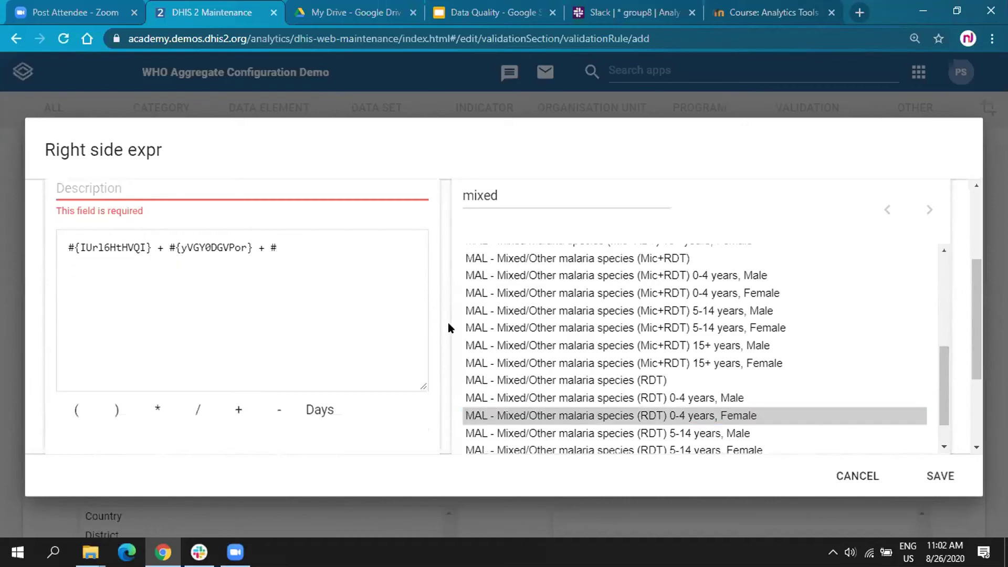
key(BackSpace)
click(546, 379)
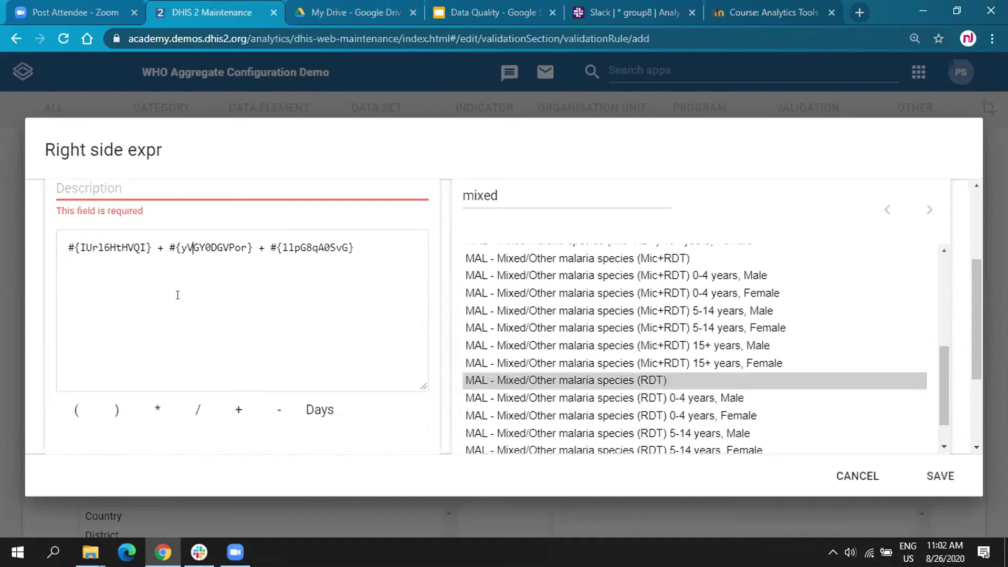
Step: Copy the readable expression, from "Plasmodium falciparum (RDT)" to its end, into the right side description
scroll(82, 363, down, 1)
scroll(81, 363, down, 1)
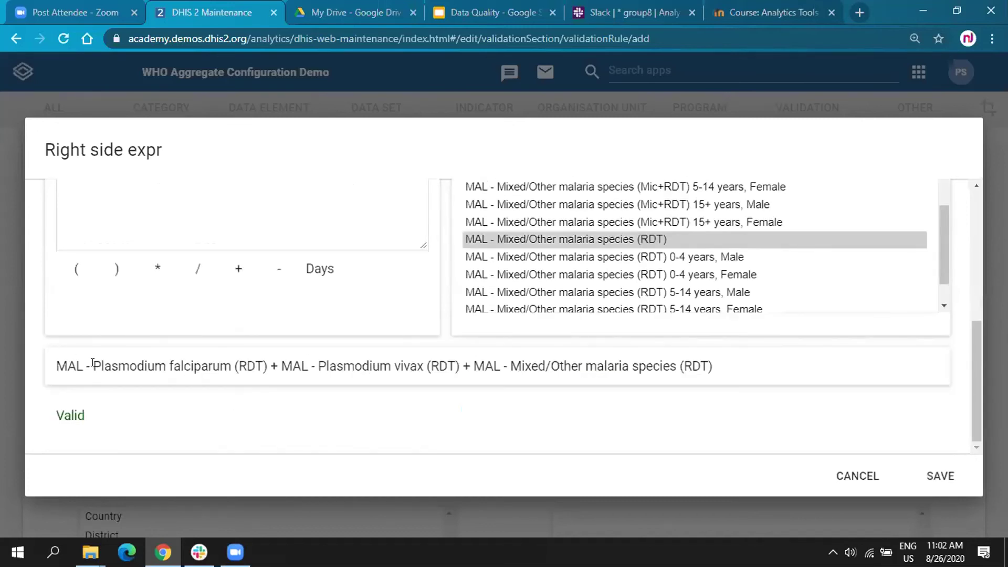
drag(93, 366, 719, 365)
key(ctrl+c)
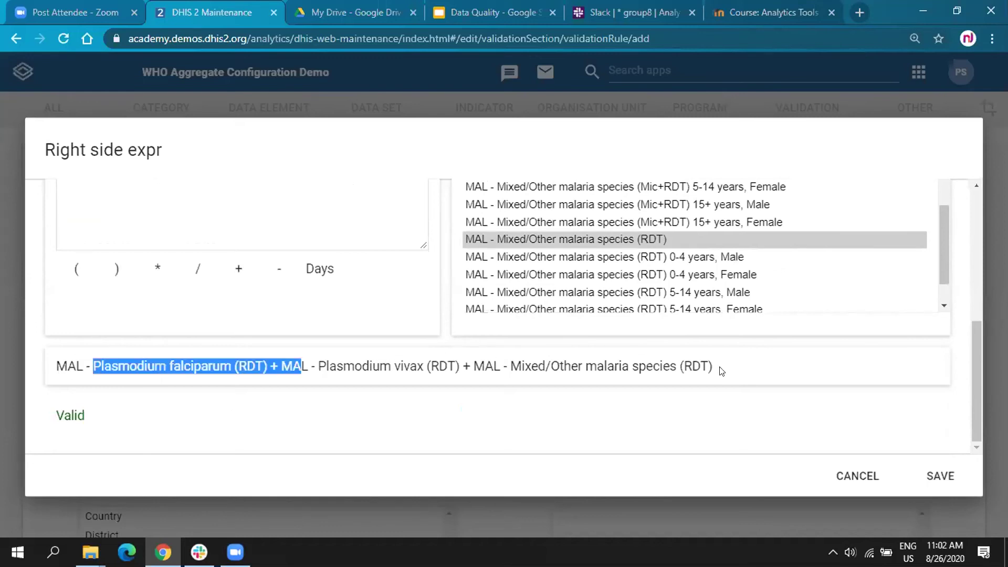
scroll(292, 303, up, 2)
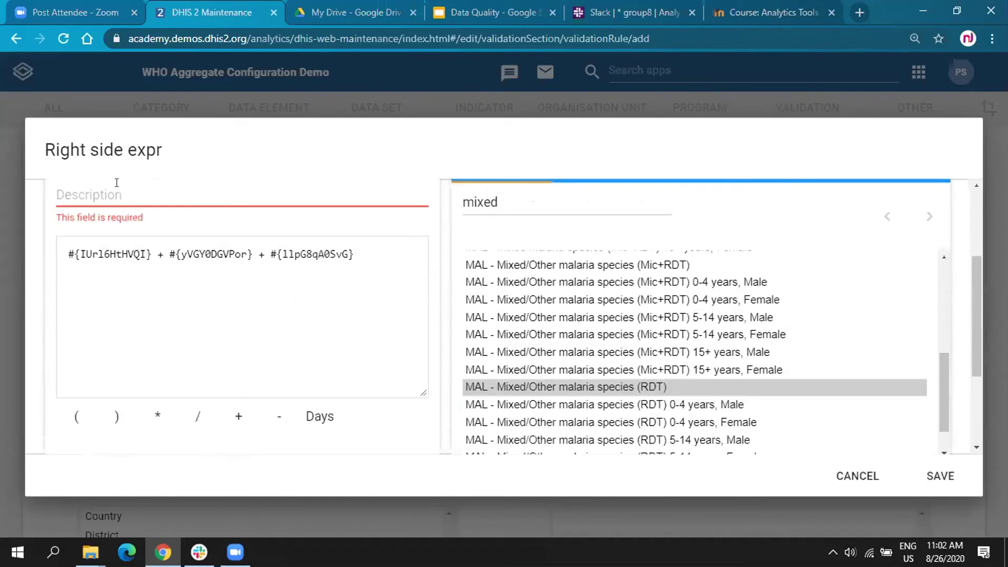
click(116, 182)
key(ctrl+v)
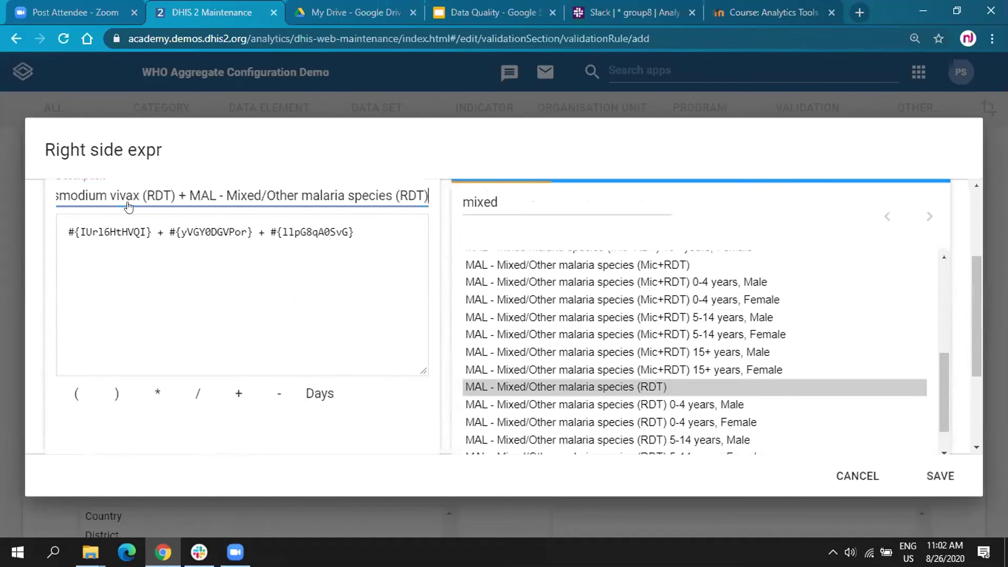
scroll(67, 336, up, 3)
Step: Shorten "Plasmodium" to "P." in the description's first term so it reads "P. falciparum (RDT)"
drag(79, 343, 53, 343)
click(129, 343)
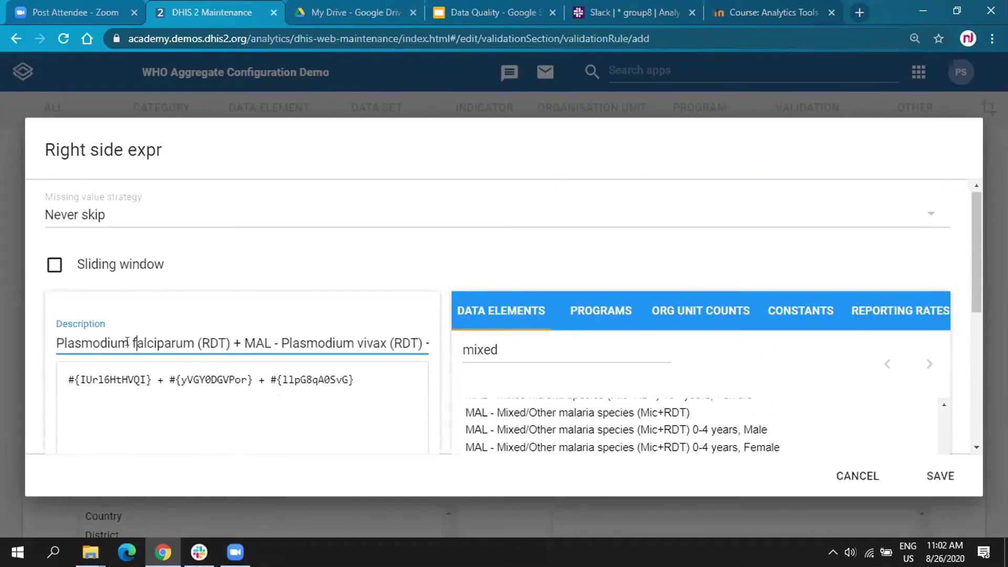
key(BackSpace)
key(BackSpace)
key(BackSpace)
key(BackSpace)
key(BackSpace)
key(BackSpace)
key(BackSpace)
key(BackSpace)
key(BackSpace)
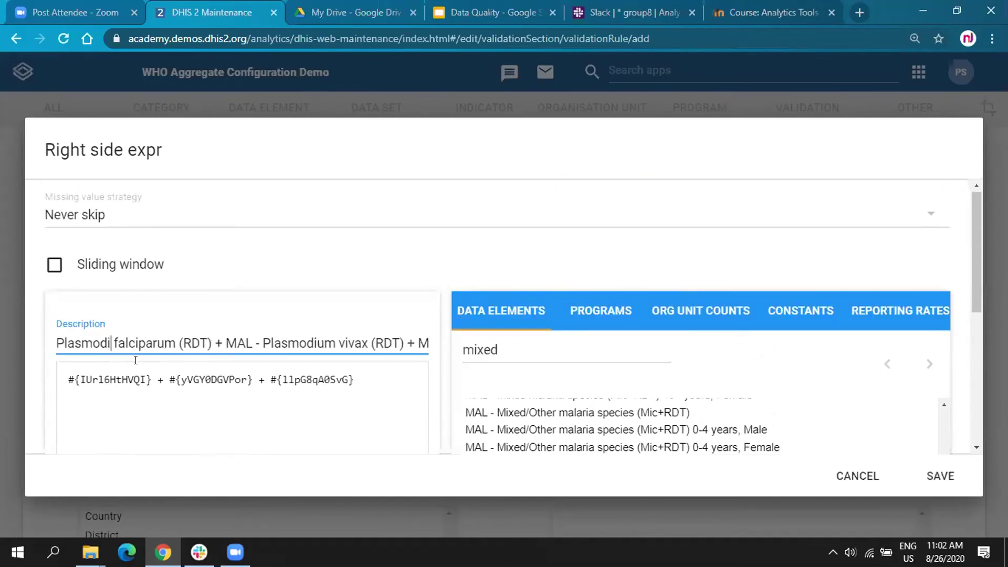
text(.)
Step: Reduce the description's second term to "P vivax (RDT)" by removing its "MAL - " prefix and abbreviating "Plasmodium"
click(218, 344)
key(BackSpace)
key(BackSpace)
key(BackSpace)
key(BackSpace)
key(BackSpace)
key(BackSpace)
key(BackSpace)
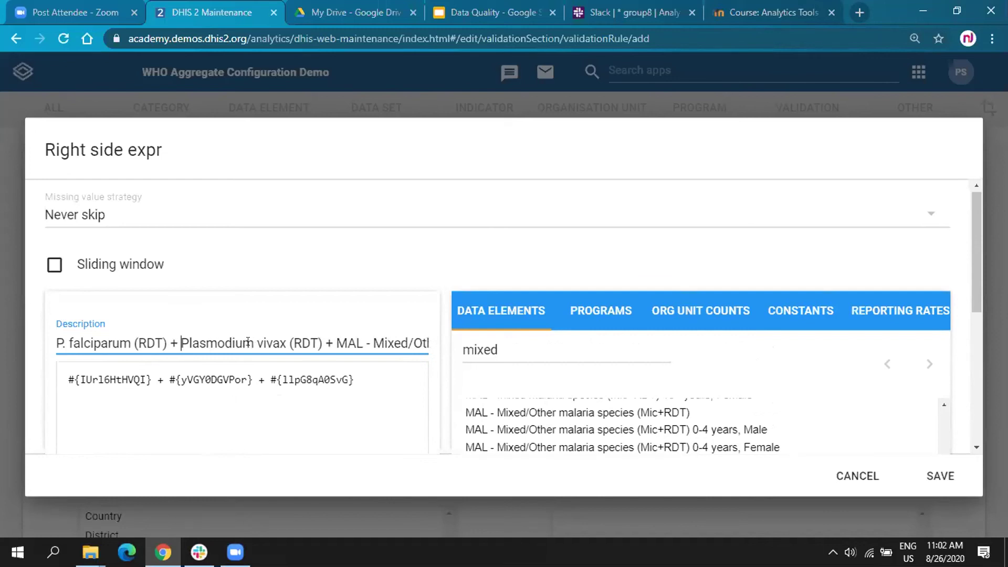
double_click(247, 341)
text(P)
Step: Remove the "MAL - " prefix before "Mixed/Other malaria species (RDT)" in the right side description
click(305, 341)
key(BackSpace)
key(BackSpace)
key(BackSpace)
key(BackSpace)
key(BackSpace)
key(BackSpace)
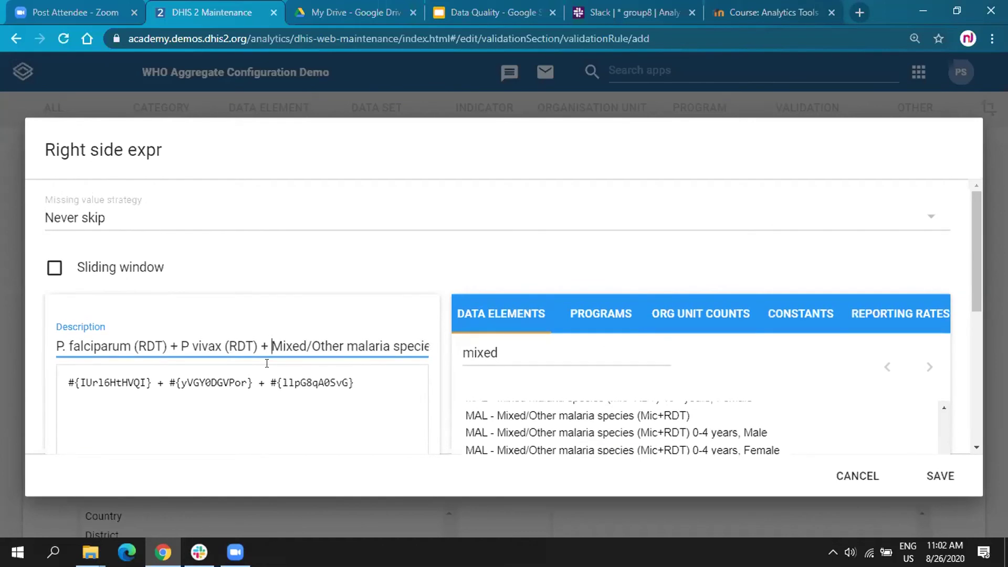
scroll(643, 353, down, 1)
scroll(642, 353, down, 2)
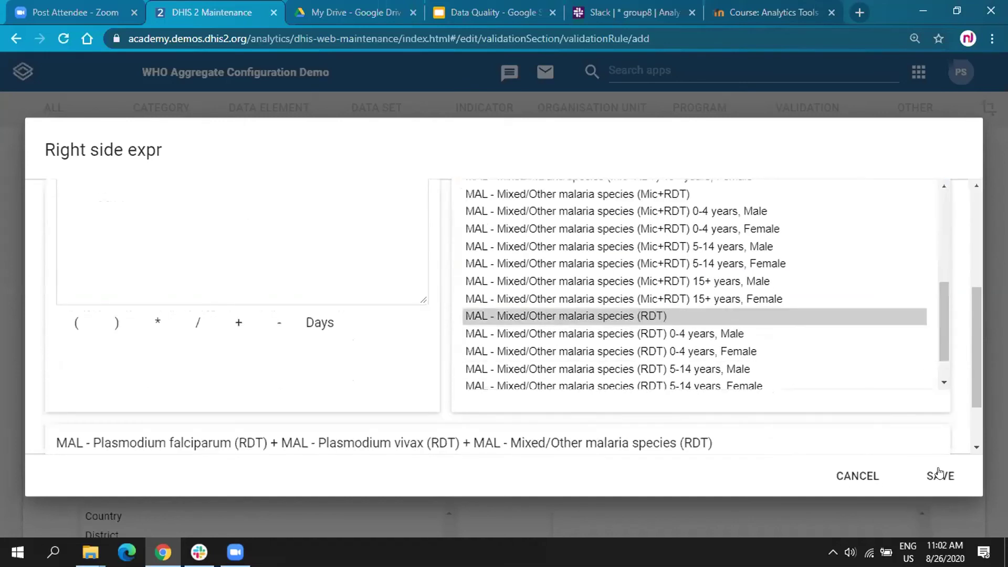
Step: Save the right side expression, check its description in the rule form, and save the validation rule
click(938, 474)
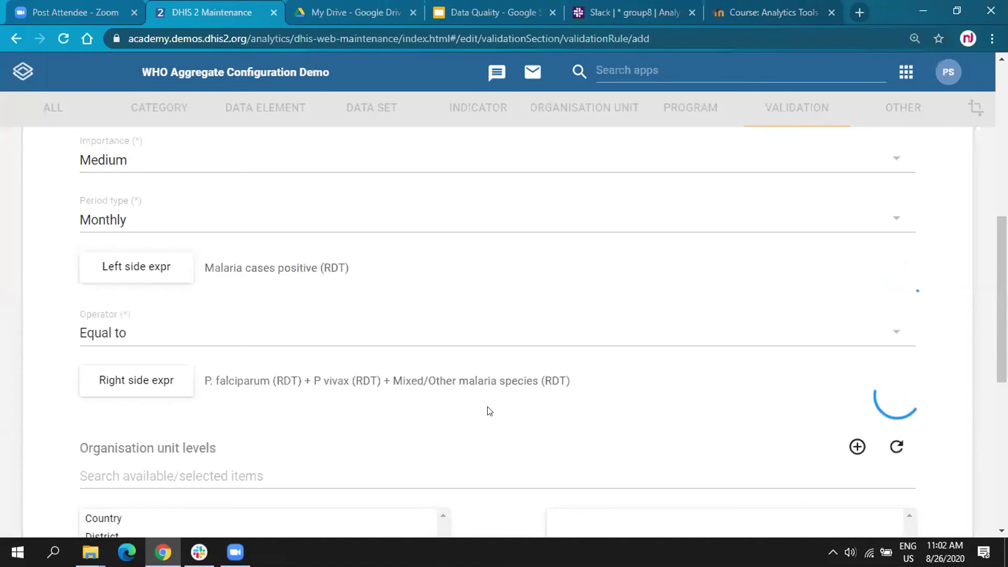
scroll(490, 411, down, 1)
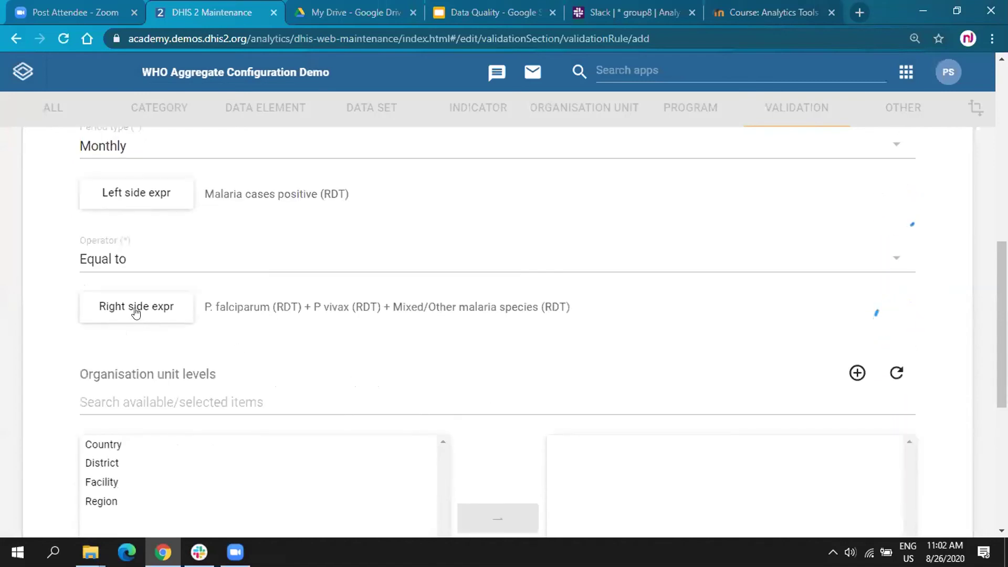
drag(323, 307, 527, 308)
click(411, 358)
scroll(320, 391, down, 2)
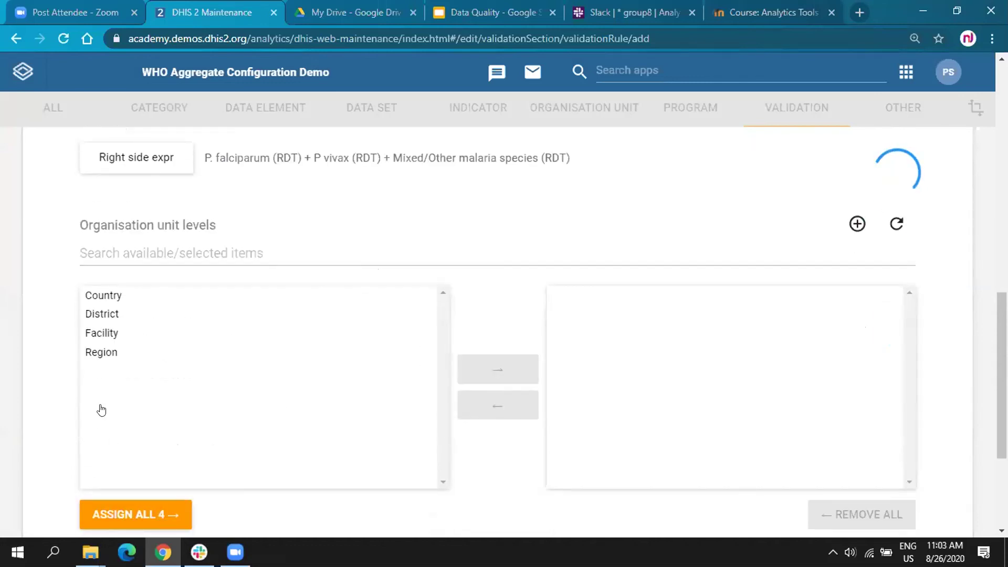
scroll(102, 409, down, 3)
click(160, 409)
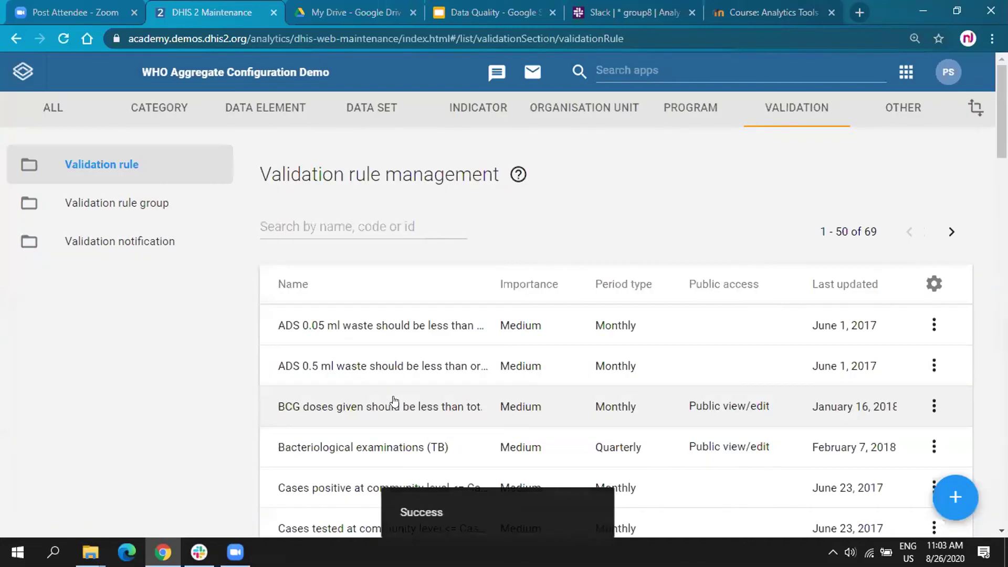
Step: Find the new NJO_Positive (RDT) rule in the validation rule list, open it for editing, and return to the list without changes
scroll(394, 402, down, 4)
scroll(394, 402, down, 5)
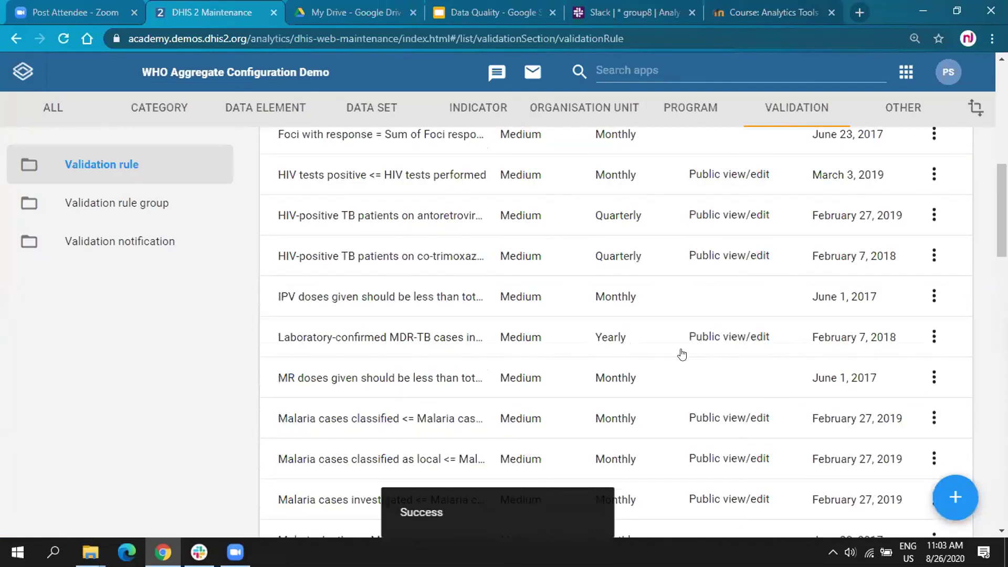
scroll(679, 353, down, 8)
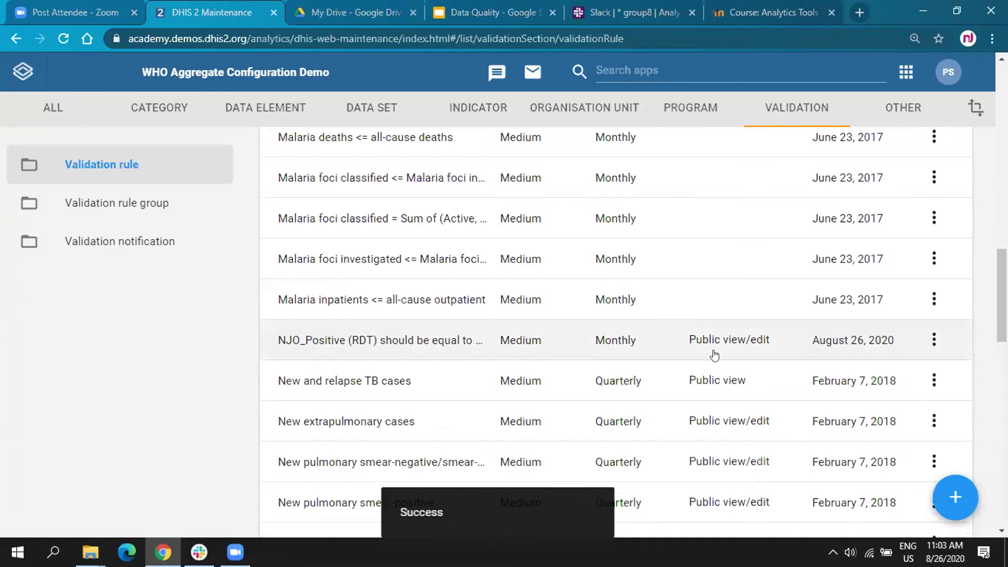
click(934, 340)
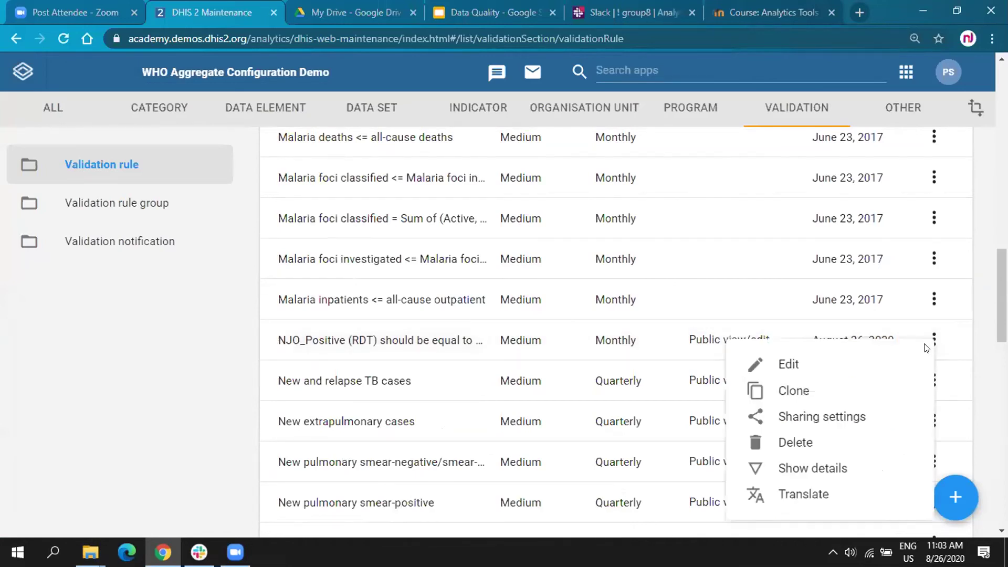
click(813, 365)
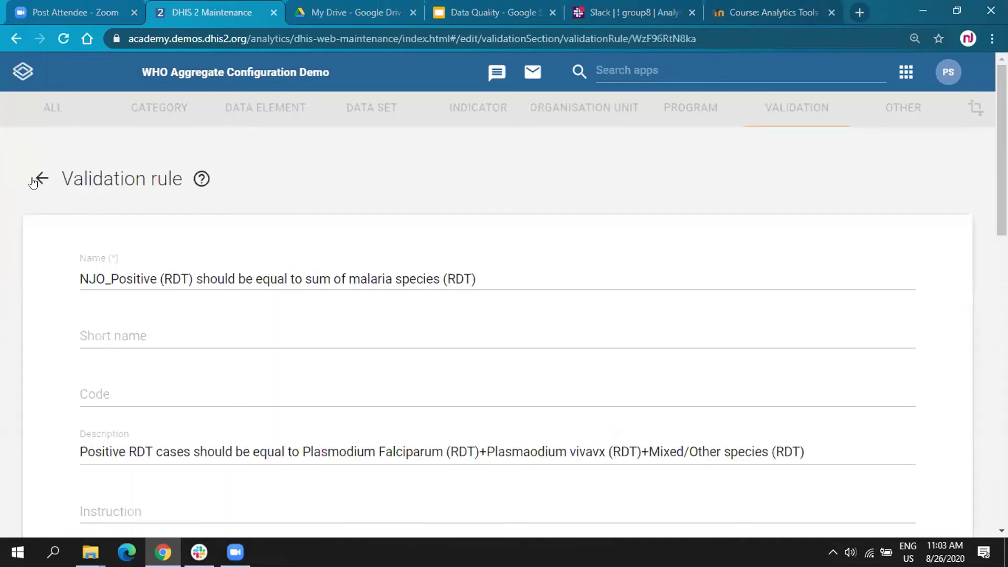
click(41, 178)
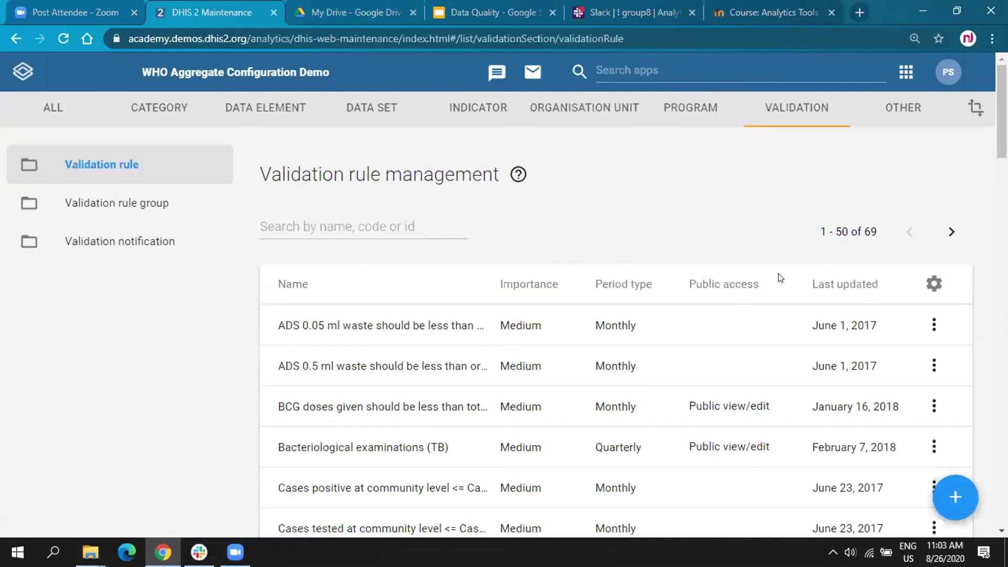
Step: Show the details of the NJO_Positive (RDT) validation rule from the rule list
scroll(780, 278, down, 8)
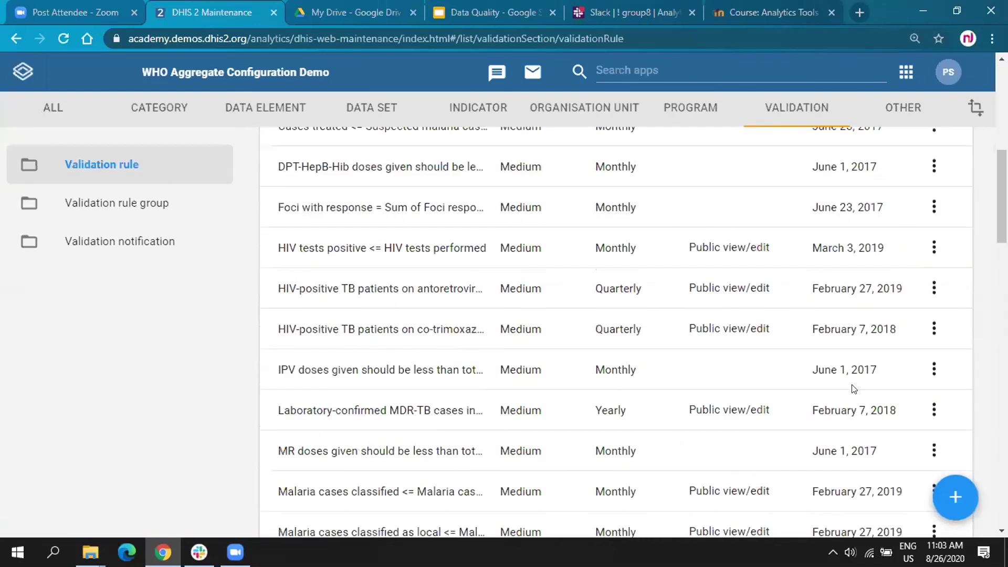
scroll(937, 344, down, 1)
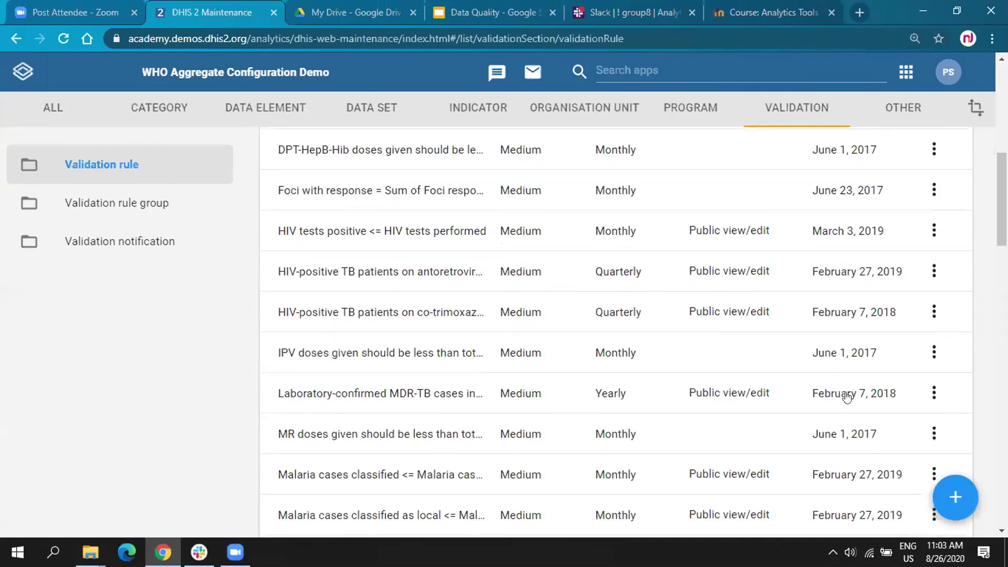
scroll(846, 399, down, 5)
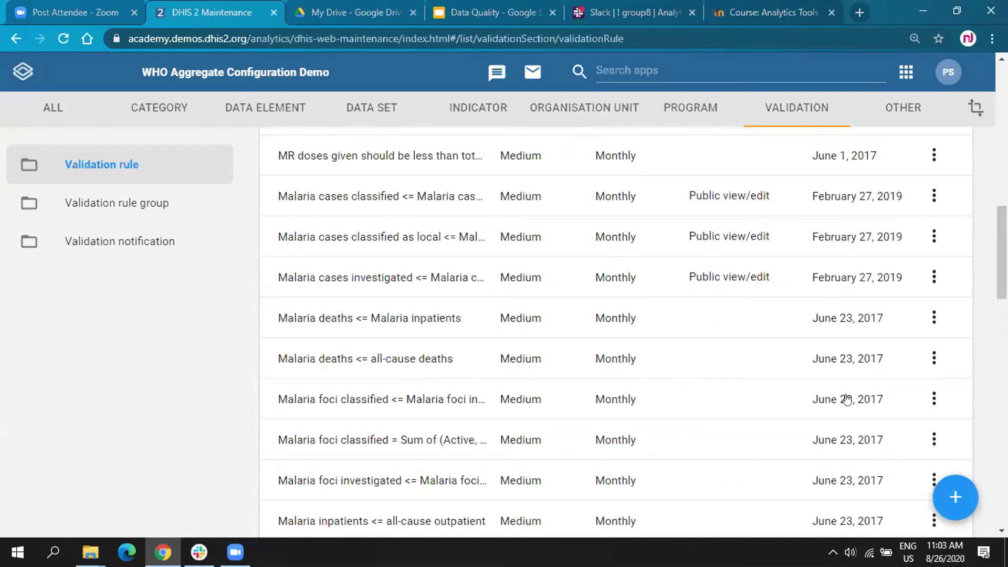
scroll(847, 399, down, 4)
click(846, 399)
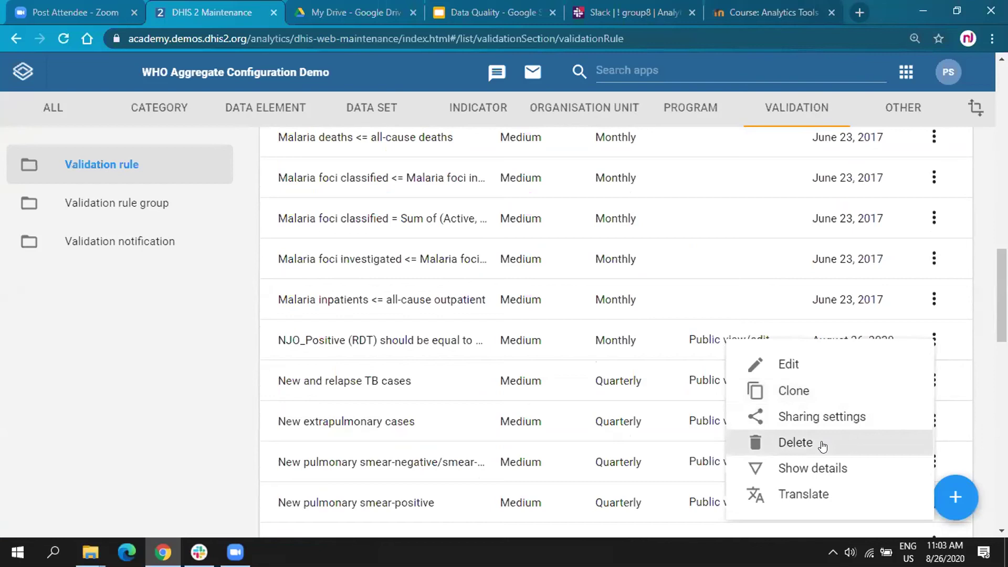
click(817, 469)
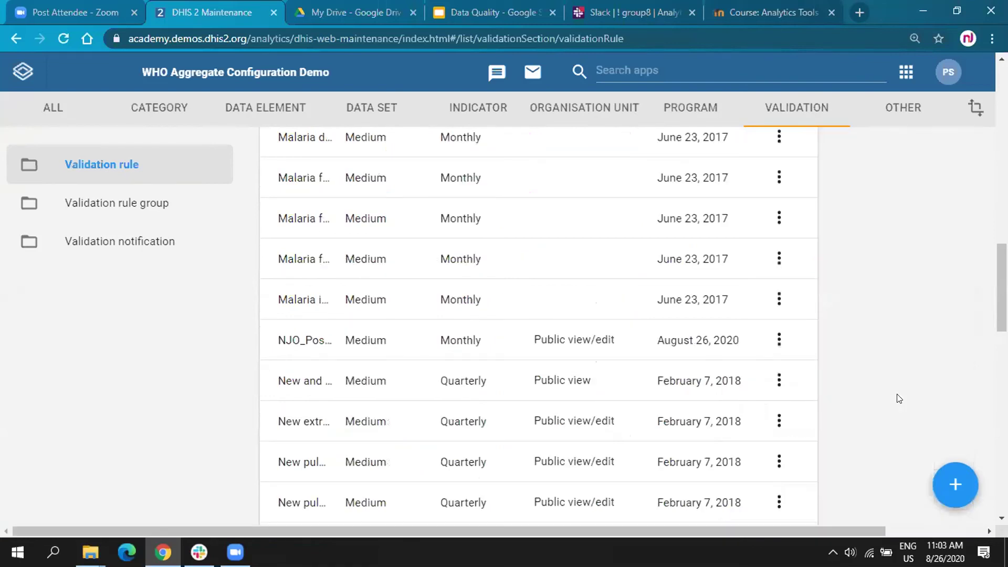
Step: Examine the rule's description, creation and update dates, Id and API URL, and close the details
scroll(898, 398, up, 10)
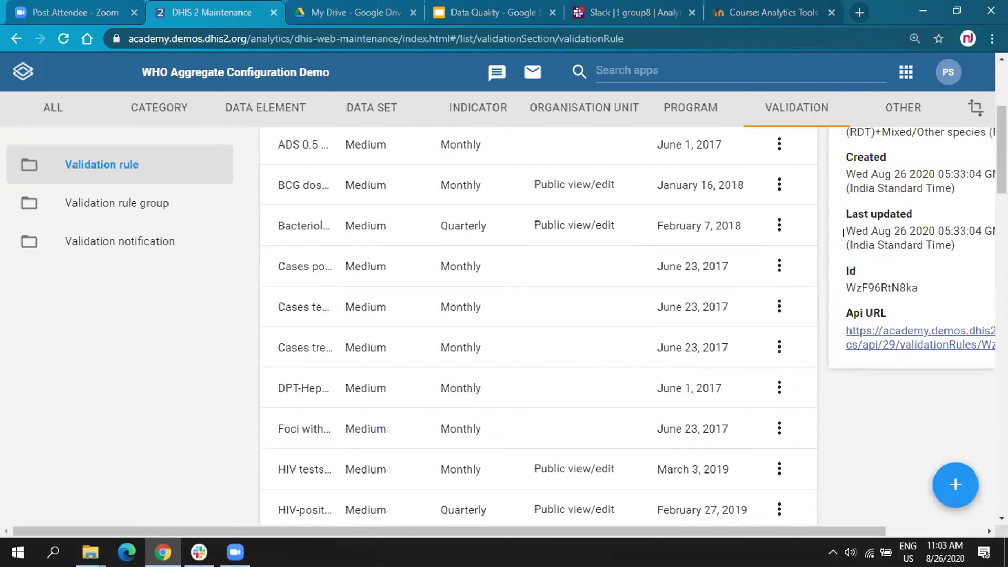
scroll(842, 233, up, 3)
drag(909, 321, 969, 320)
click(905, 336)
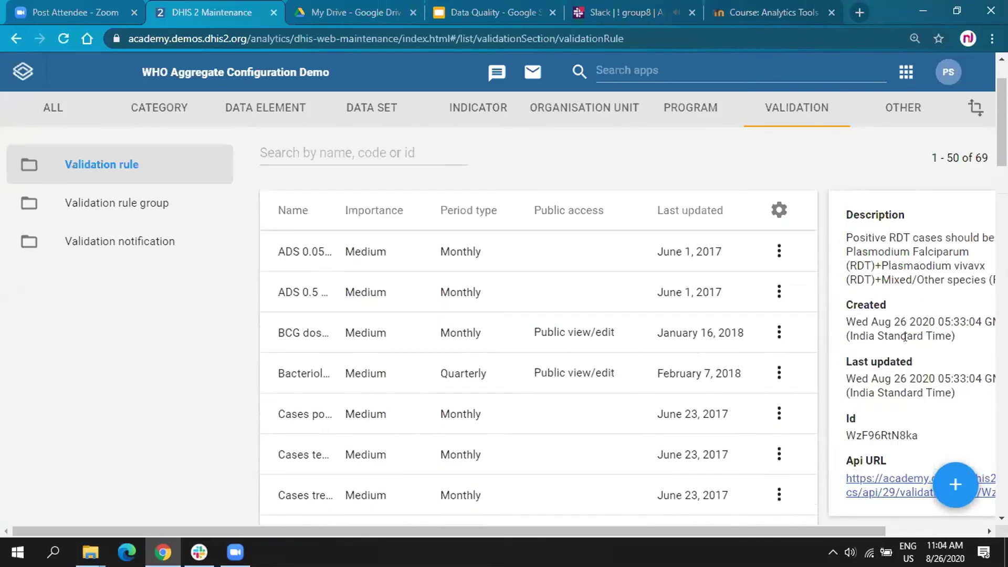
scroll(897, 310, down, 1)
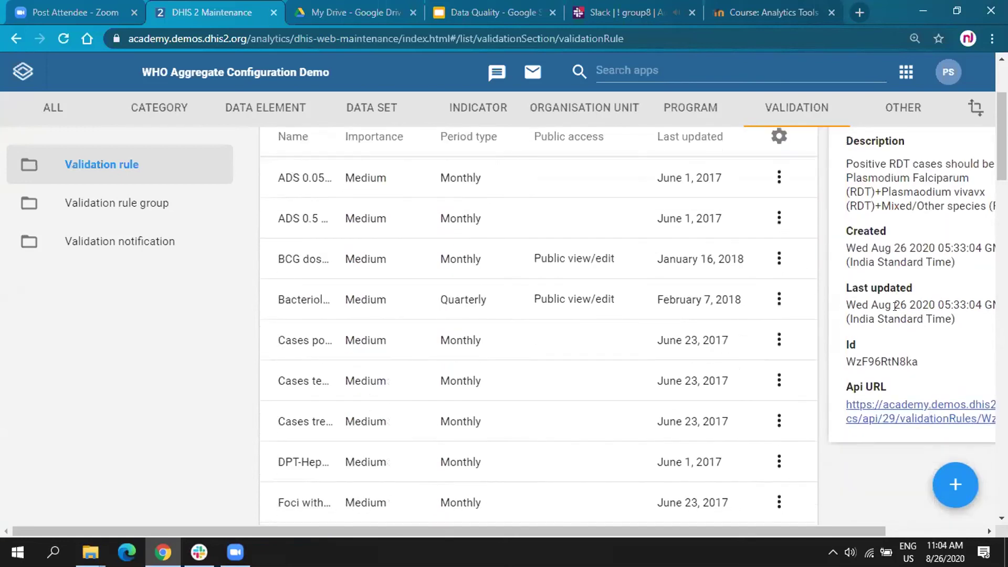
double_click(924, 361)
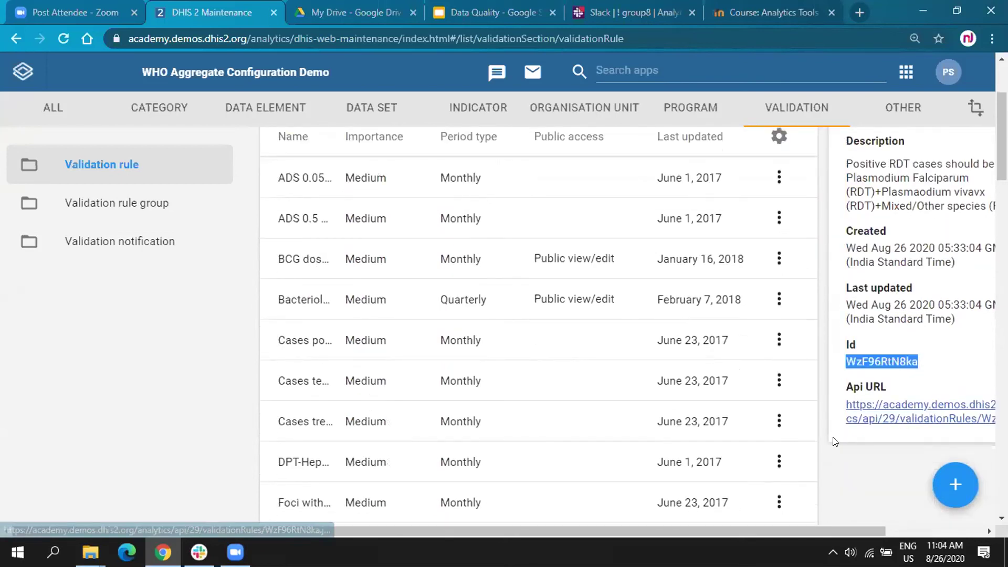
scroll(682, 422, up, 2)
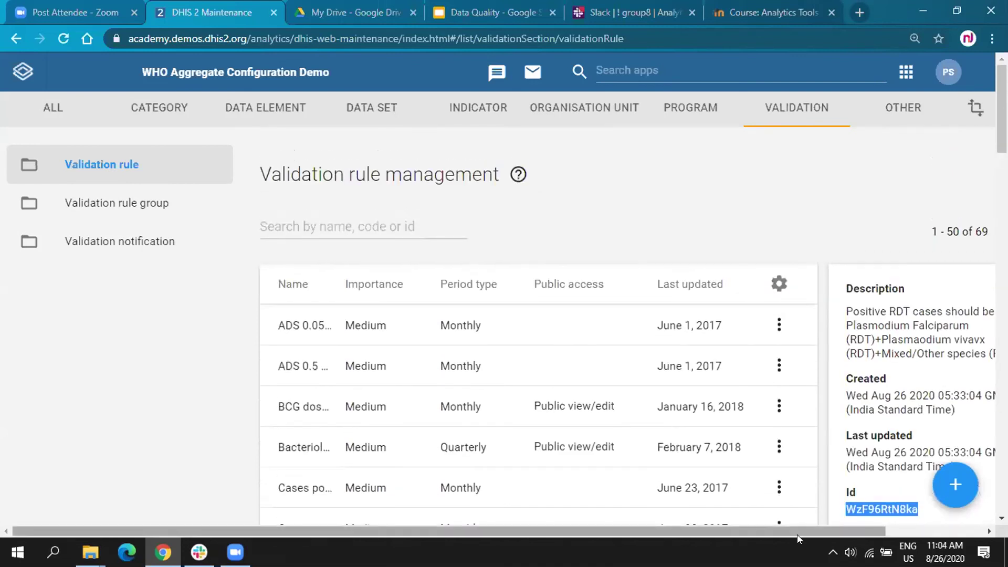
scroll(868, 531, right, 2)
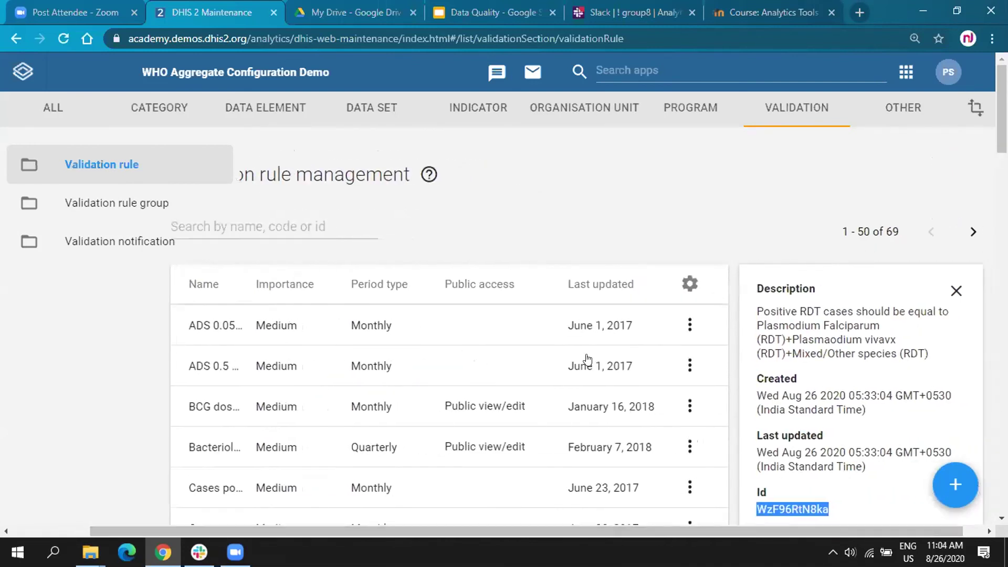
click(562, 174)
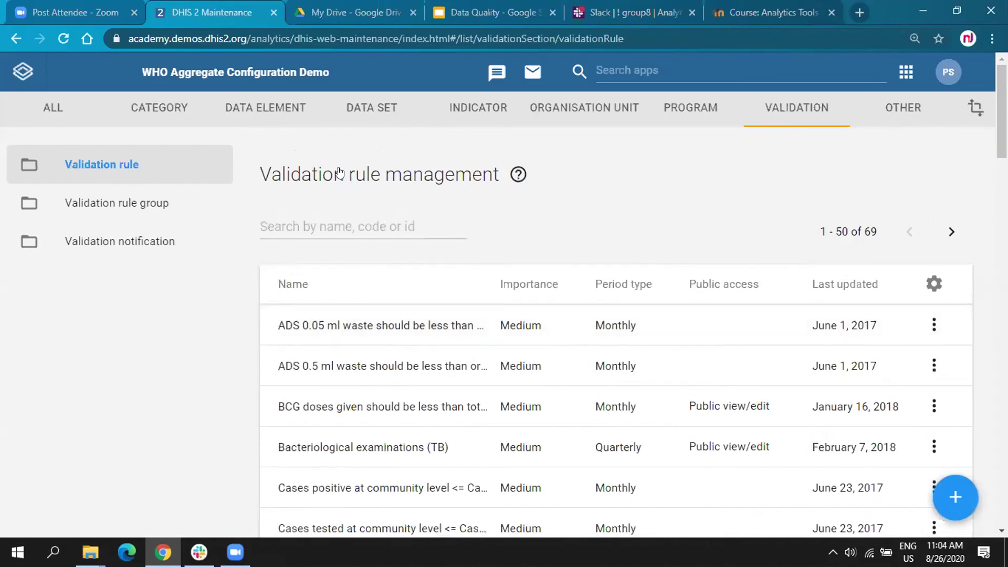
Step: Create a new validation rule group and name it "NJO_Malaria RDT Tests"
click(116, 209)
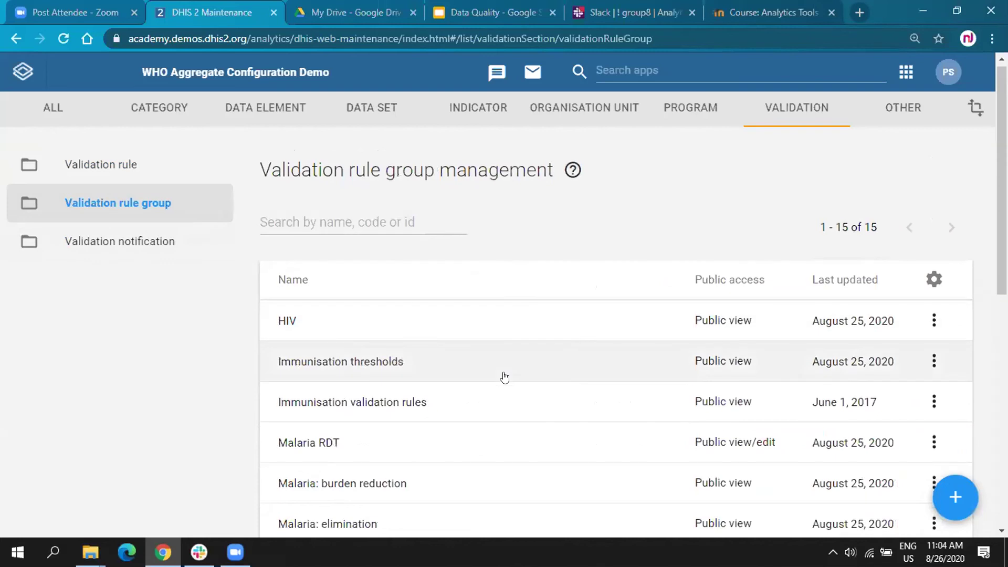
scroll(503, 377, down, 1)
scroll(148, 202, up, 1)
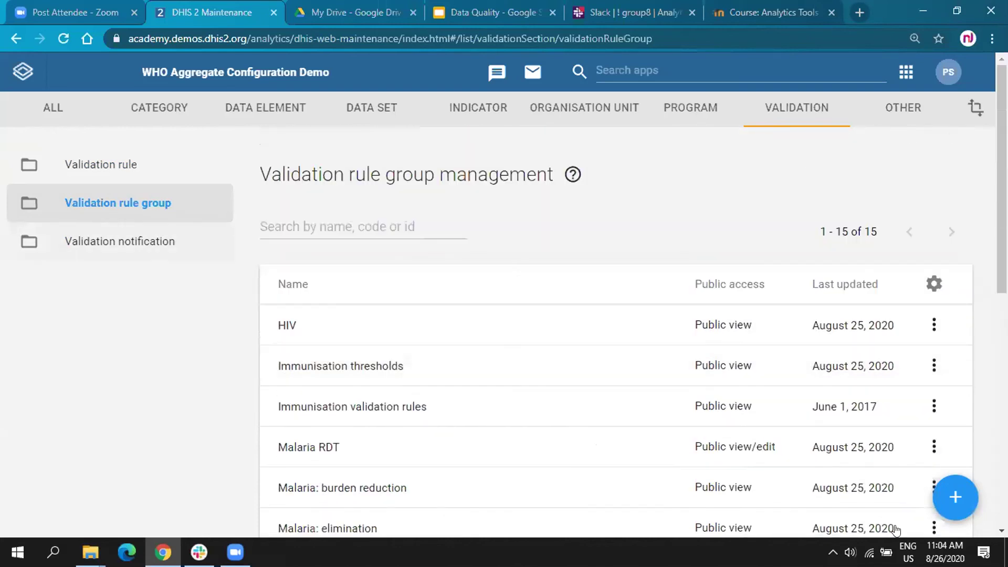
click(952, 495)
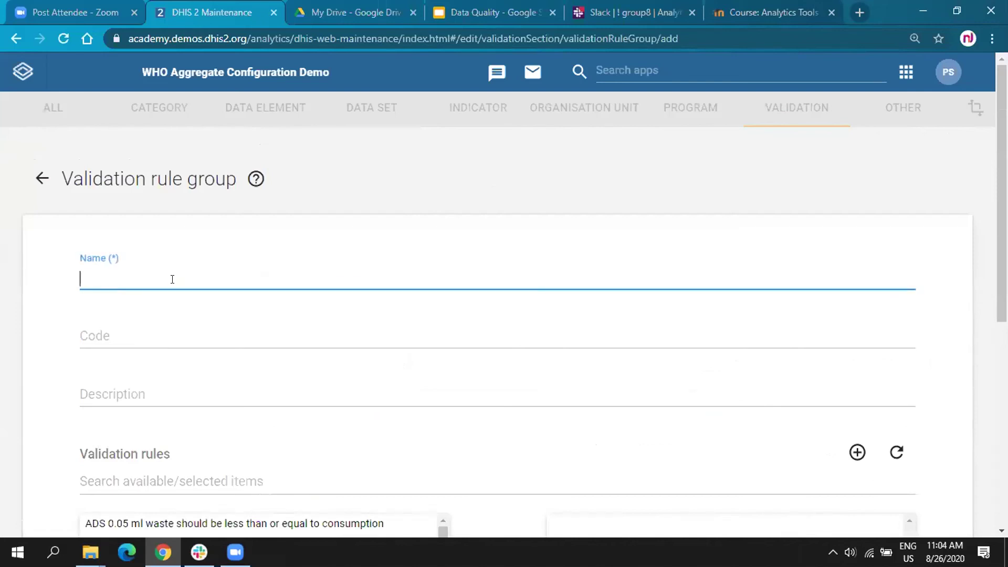
text(NJO_Mala)
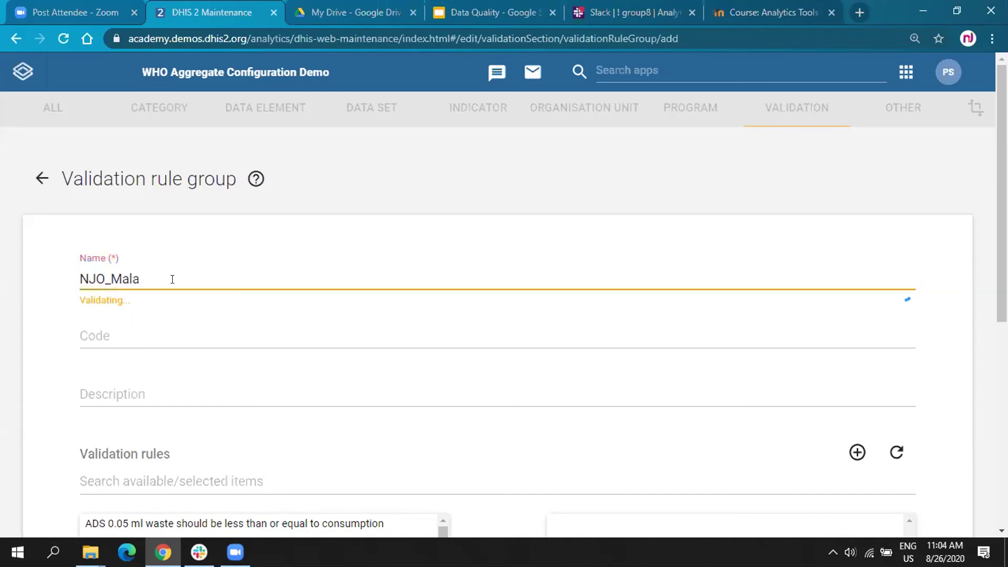
text(ria RDT )
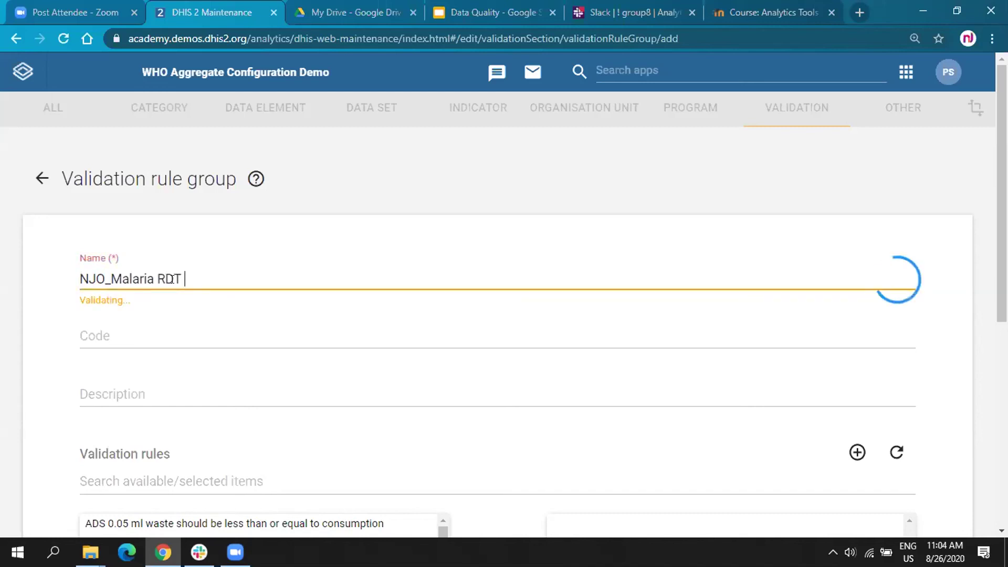
text(Tests)
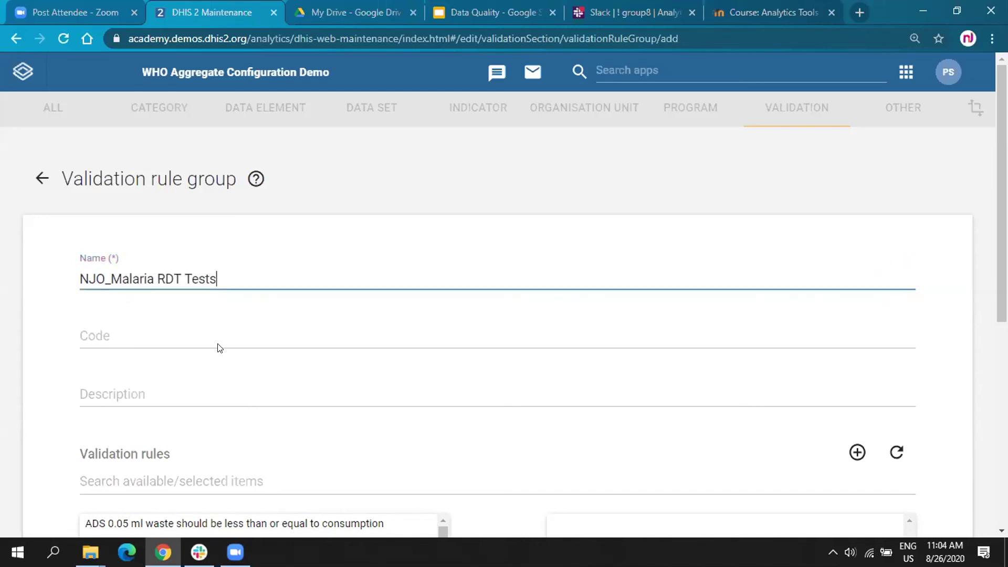
Step: Filter the group's available validation rules by "NJO"
scroll(163, 260, down, 1)
scroll(198, 236, down, 1)
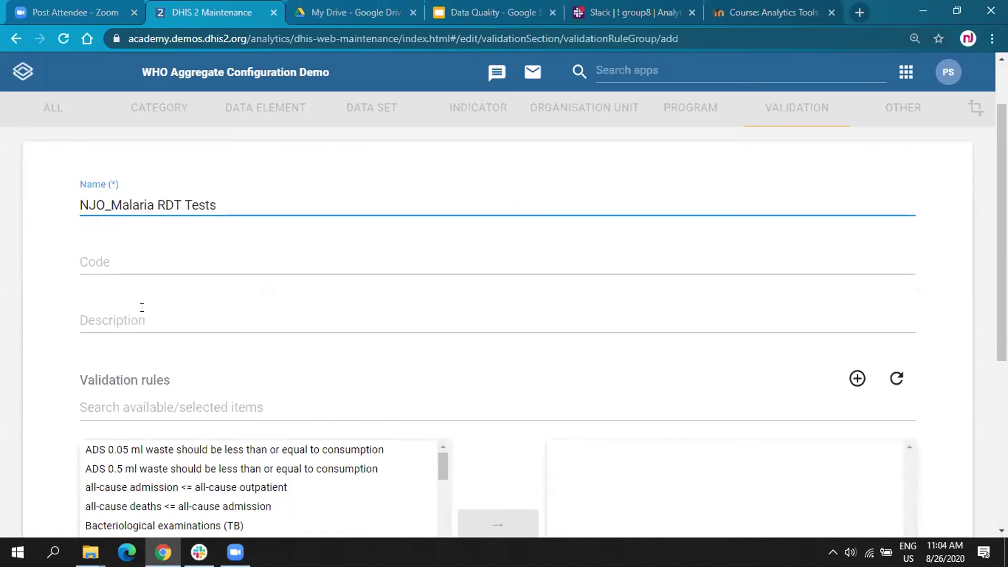
scroll(212, 314, down, 2)
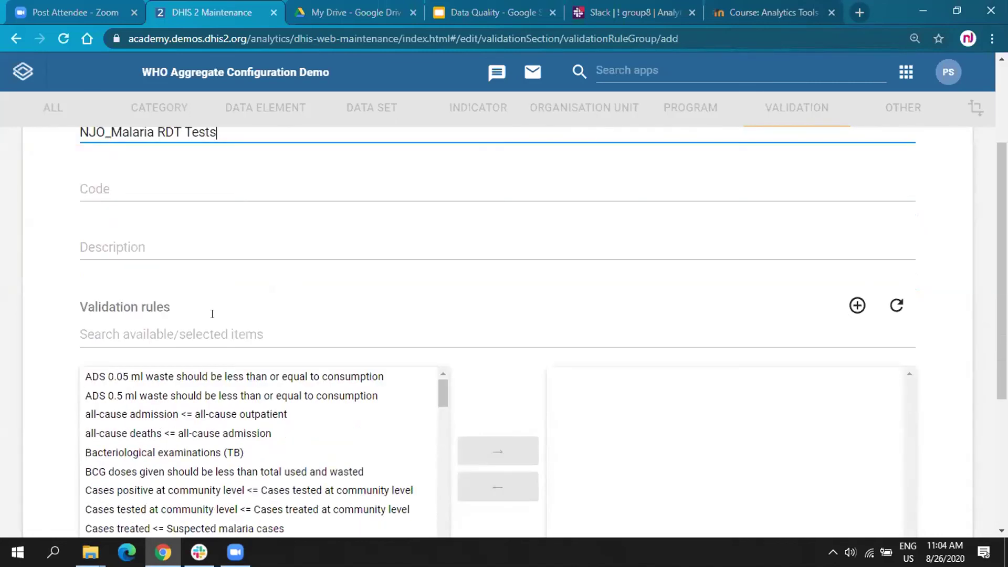
scroll(134, 248, down, 3)
click(158, 342)
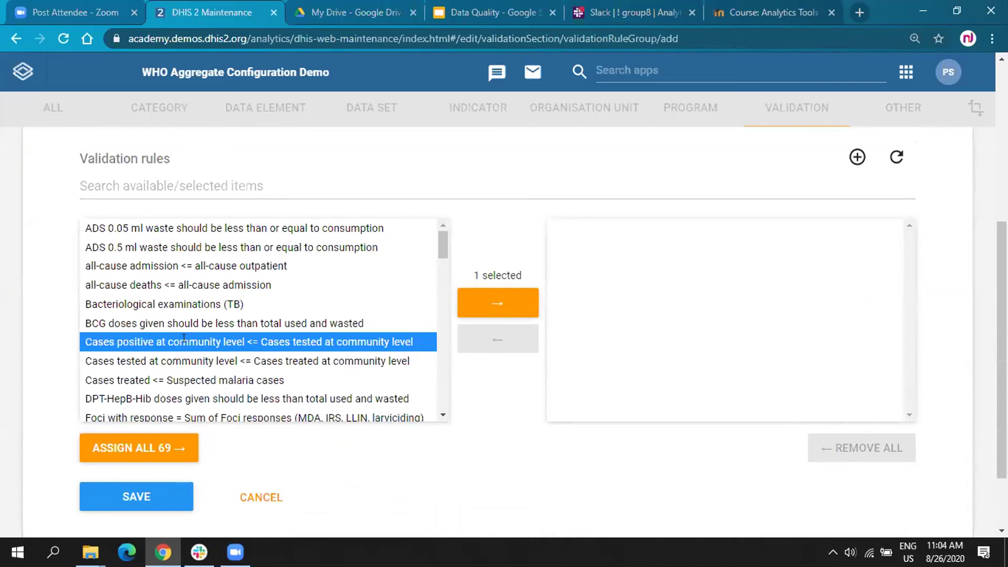
scroll(183, 338, down, 5)
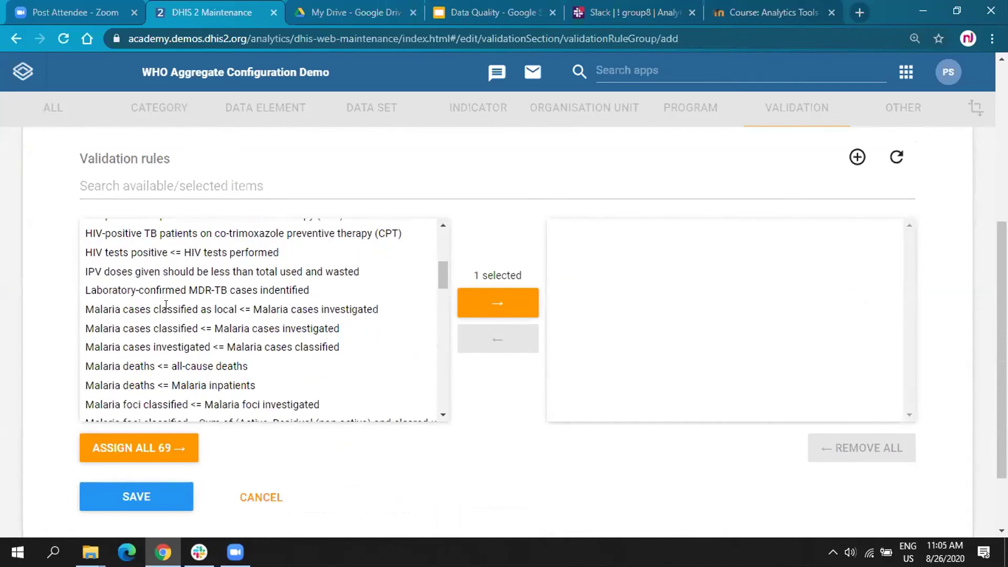
scroll(166, 304, down, 4)
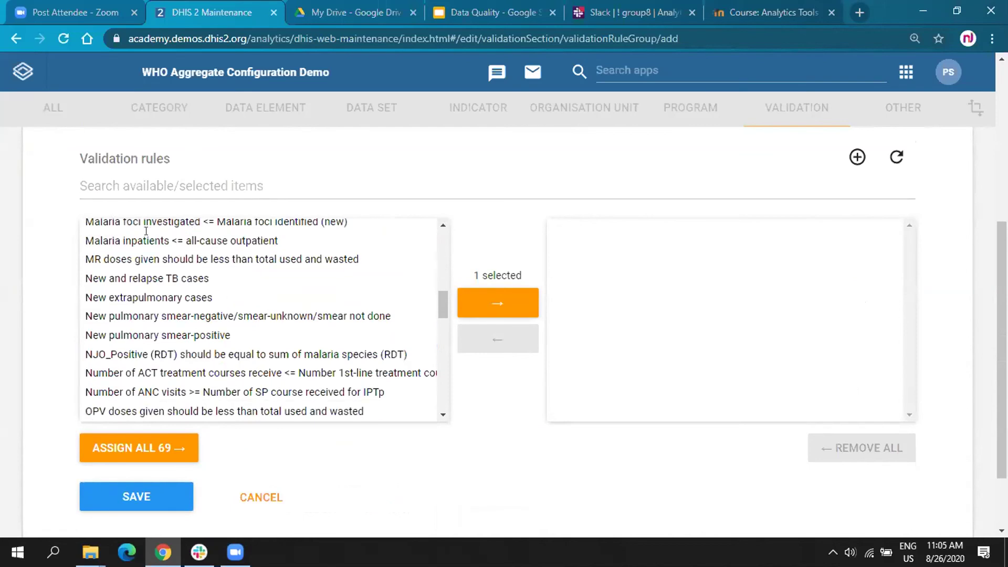
click(148, 185)
text(N)
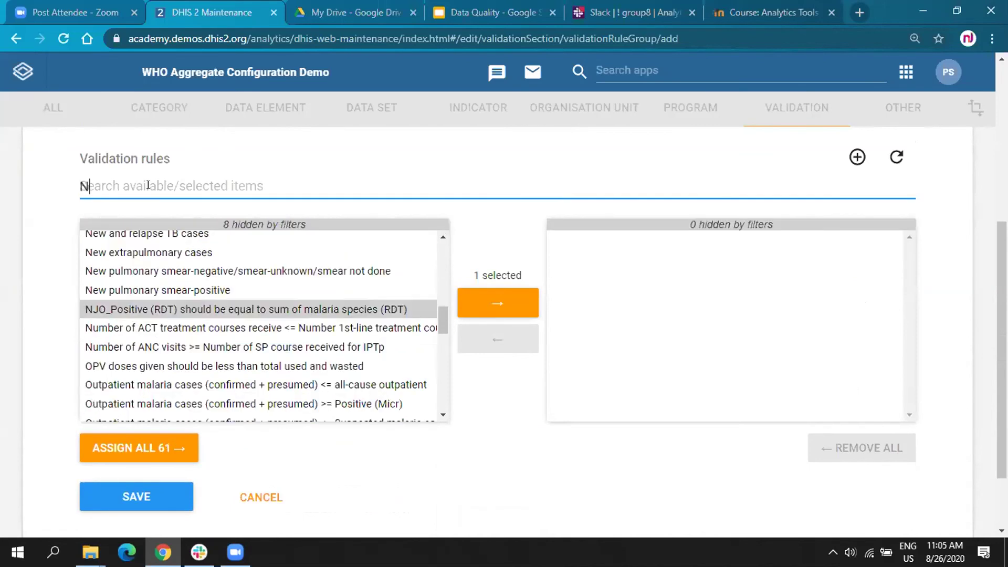
text(J)
key(BackSpace)
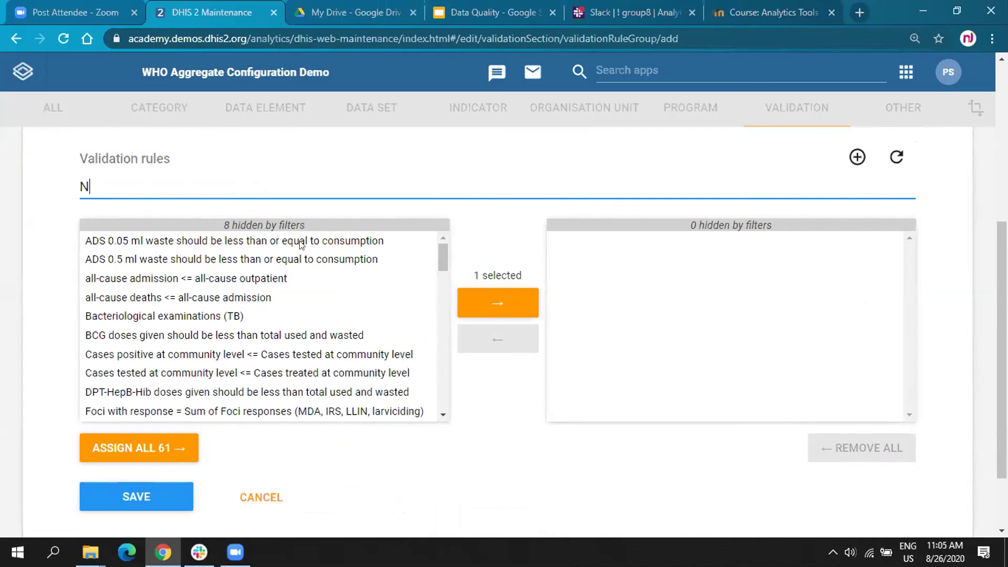
text(JO)
Step: Assign the rule "NJO_Positive (RDT) should be equal to sum of malaria species (RDT)" to the group and save the group
click(335, 239)
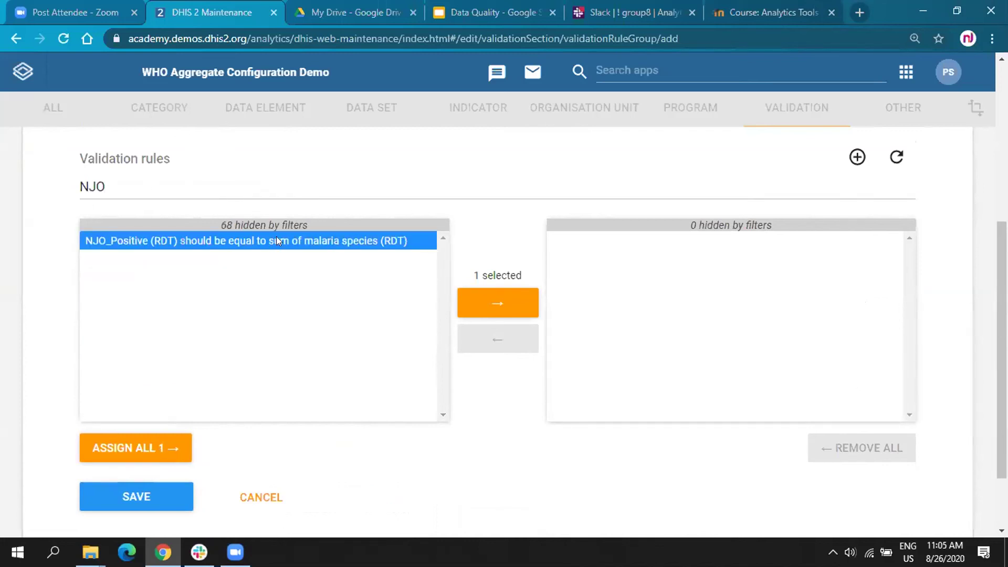
click(500, 305)
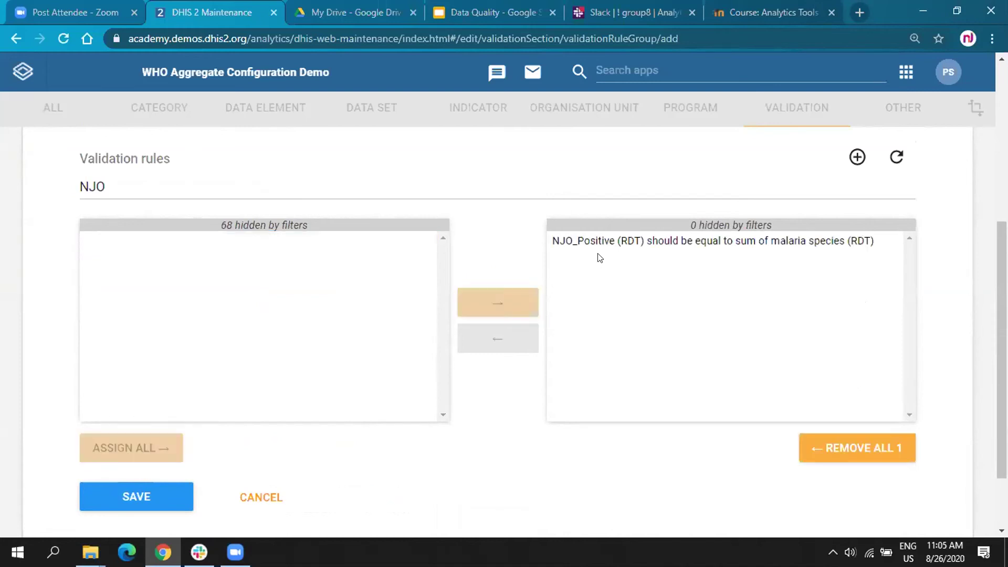
double_click(594, 240)
double_click(299, 245)
scroll(295, 376, down, 2)
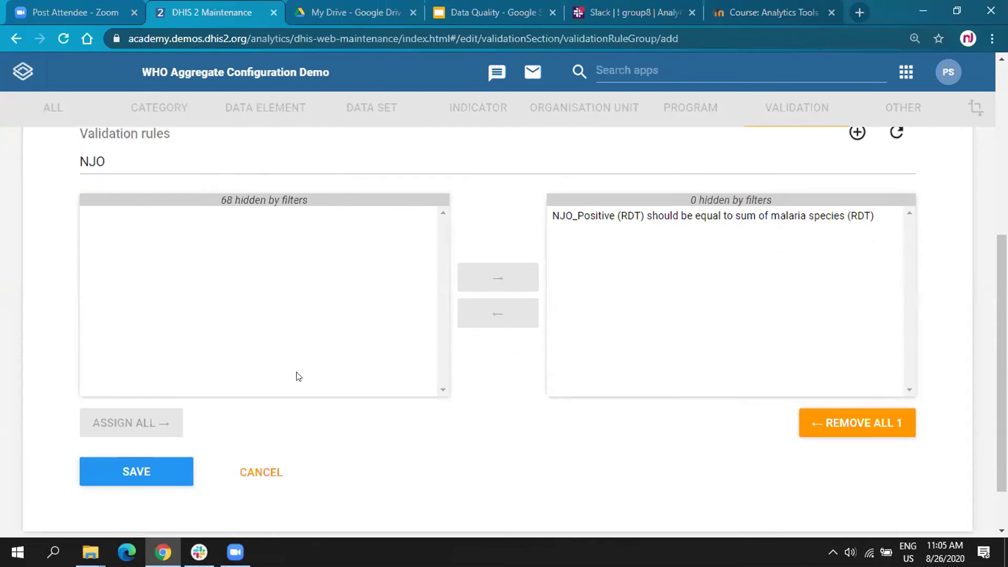
click(88, 406)
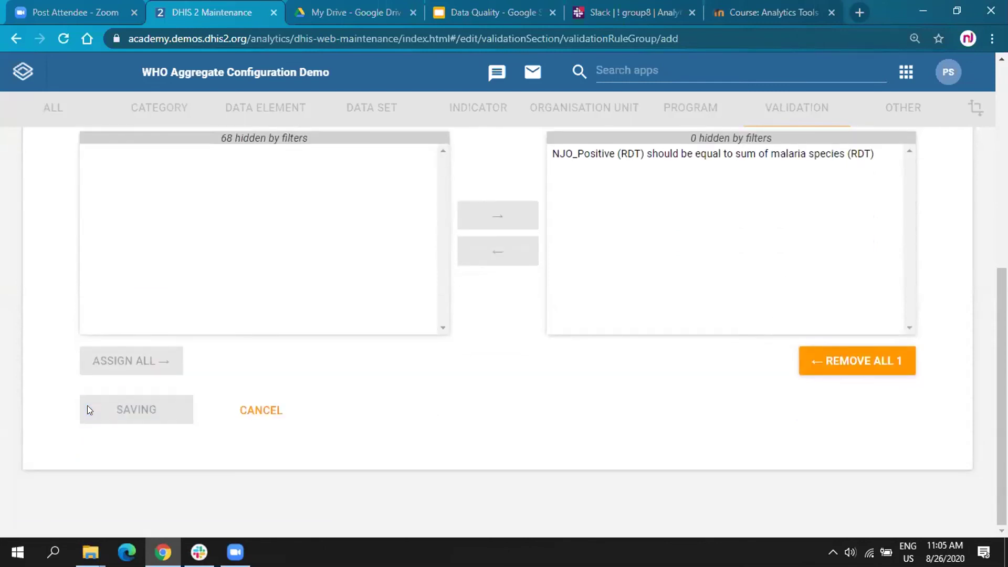
Step: Look through the validation rule group list for the NJO_Malaria RDT Tests group
scroll(285, 393, down, 3)
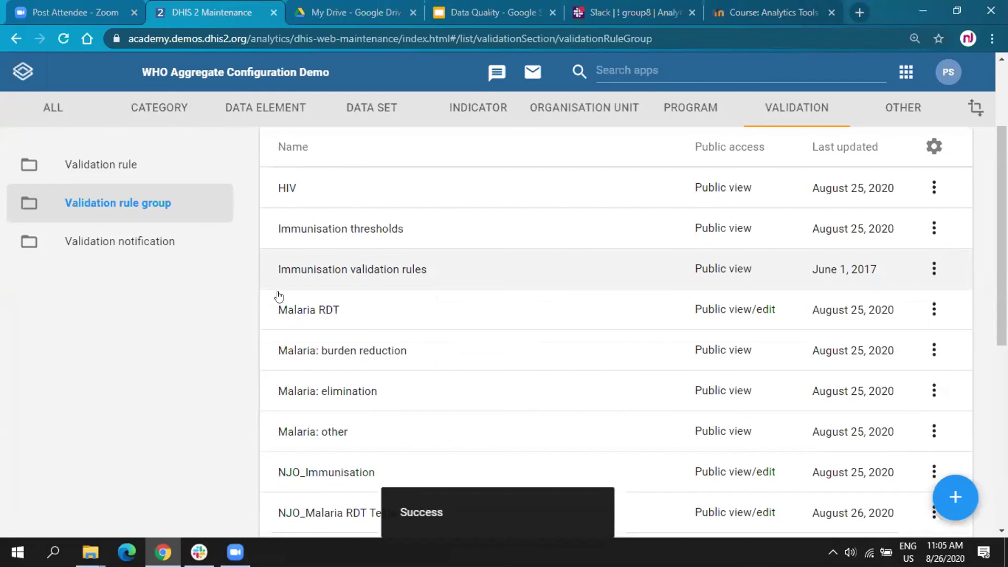
scroll(658, 278, down, 5)
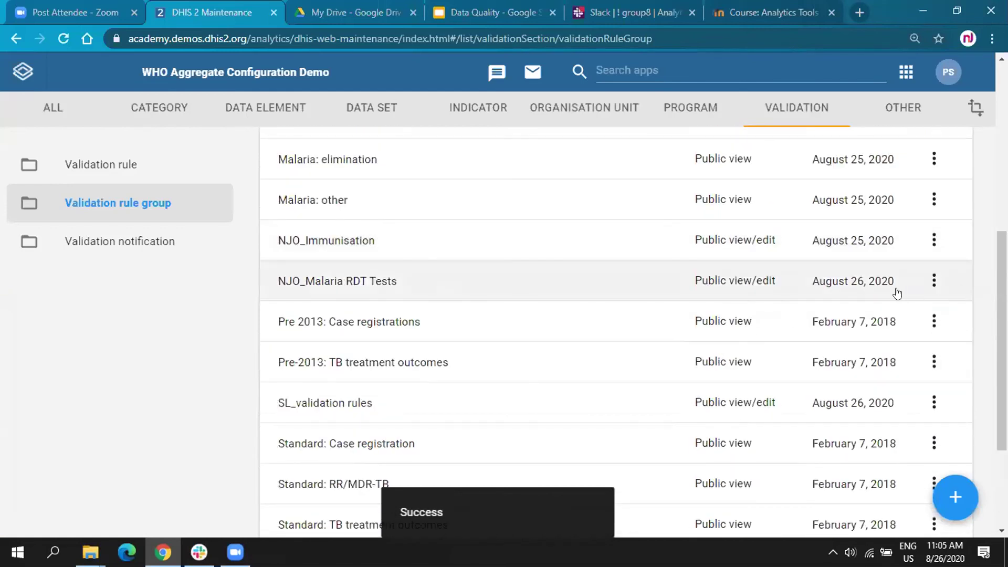
scroll(339, 286, up, 6)
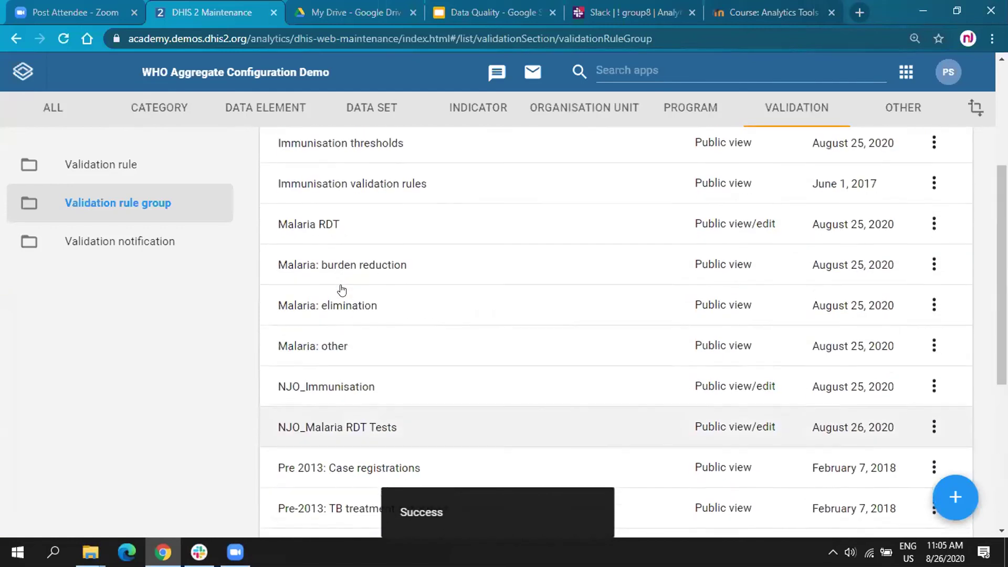
scroll(341, 290, up, 2)
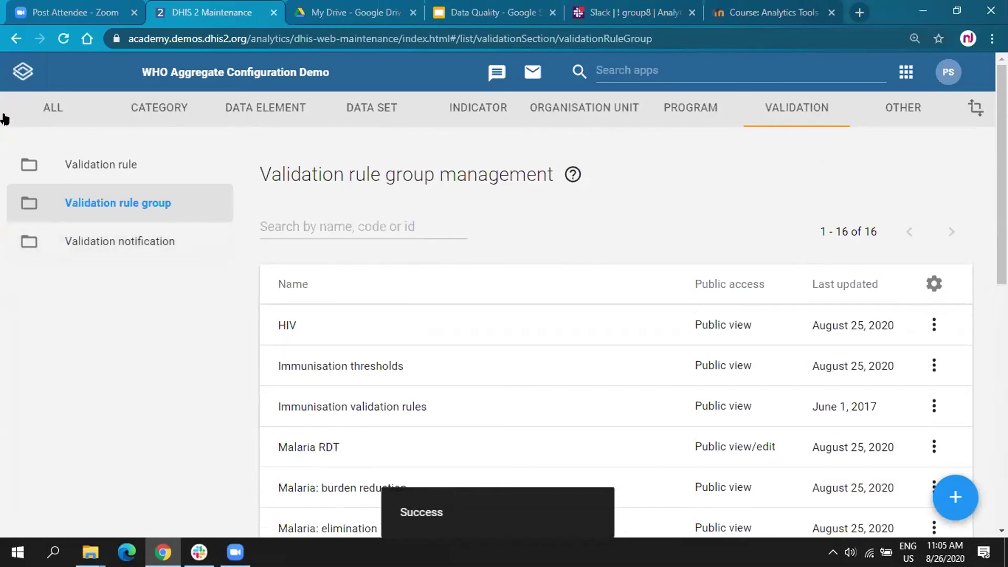
scroll(434, 372, down, 3)
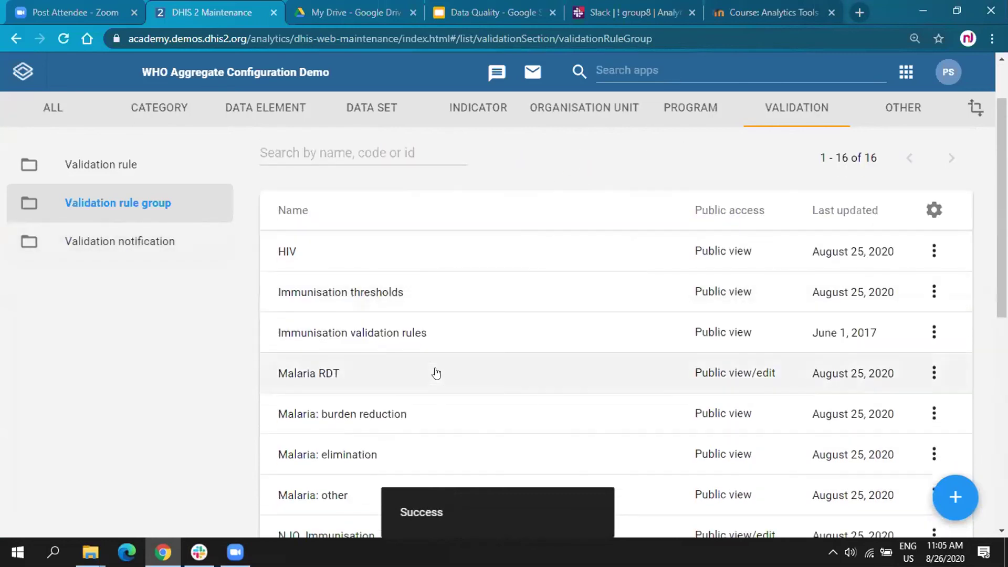
scroll(467, 383, up, 3)
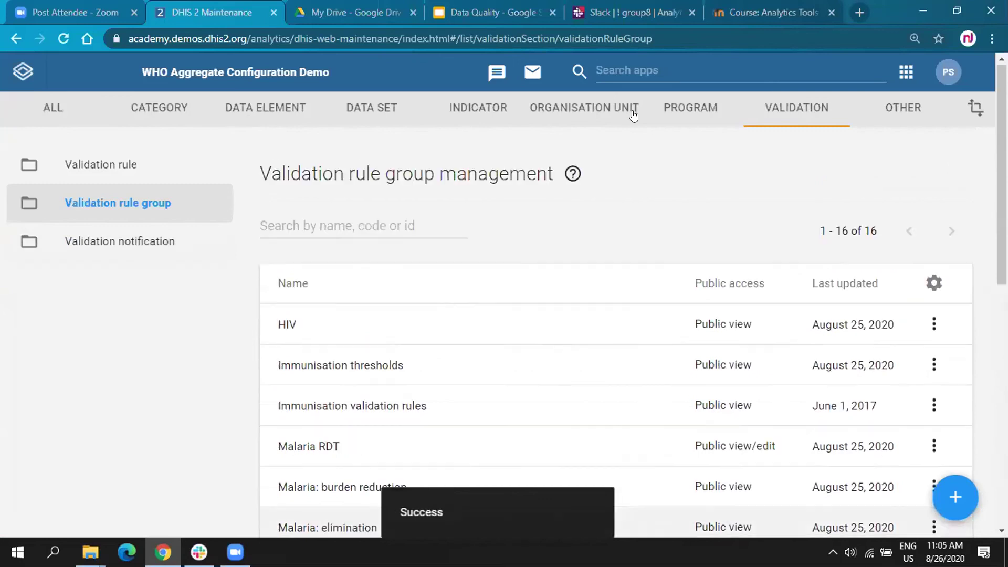
Step: Find the Maintenance app by searching for "mai", open its validation section, and start a new validation rule
click(630, 67)
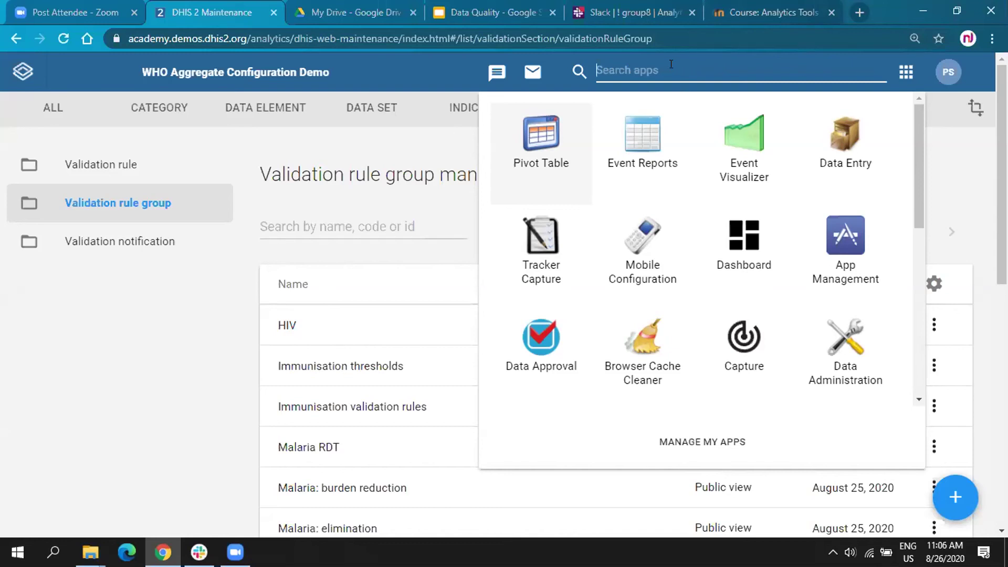
key(alt+Left)
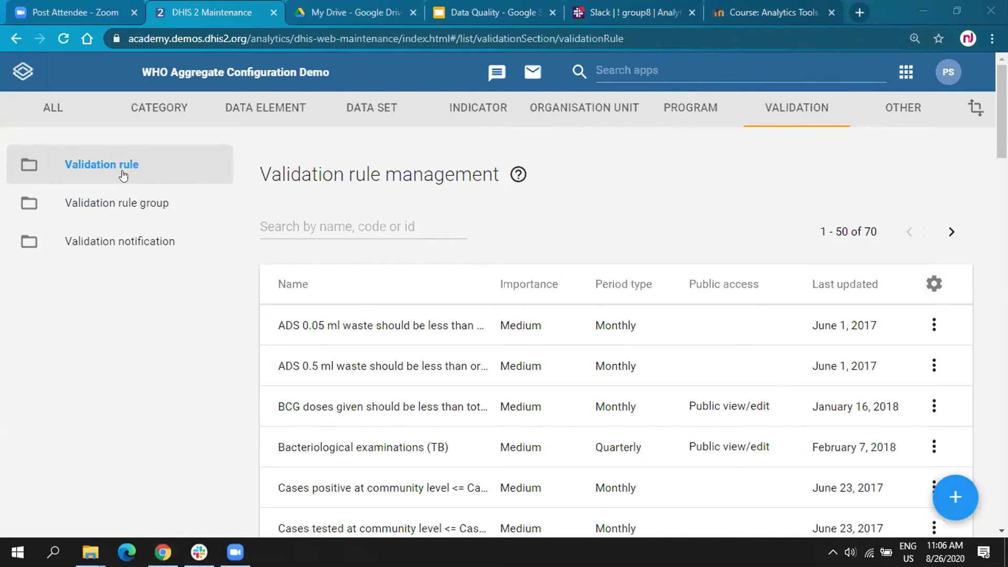
click(703, 68)
text(mai)
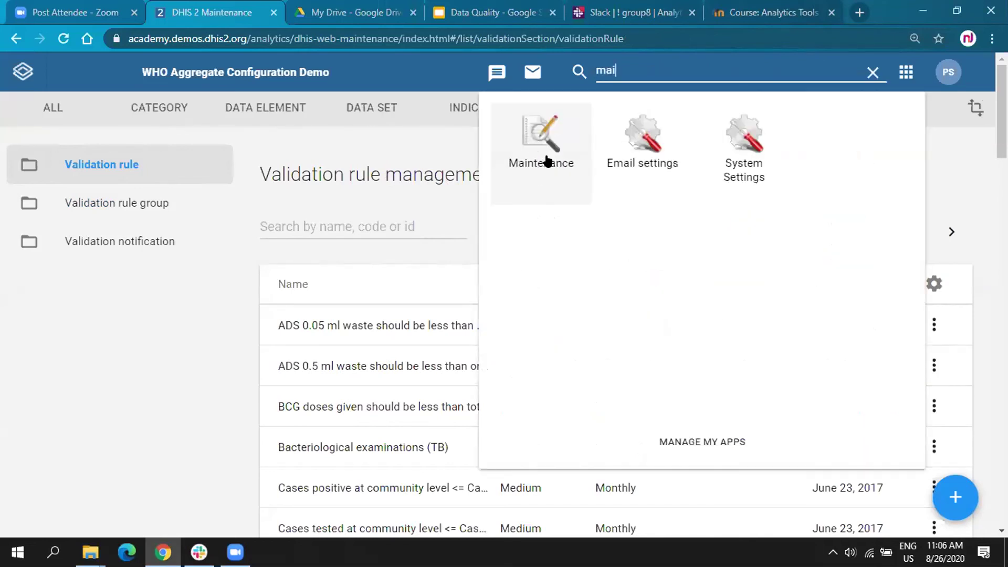
click(542, 154)
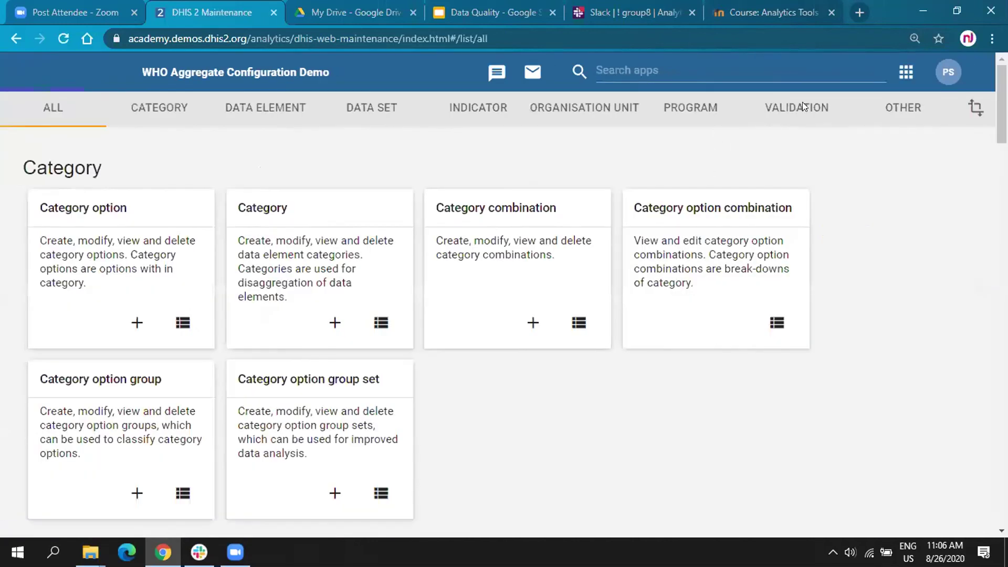
click(802, 103)
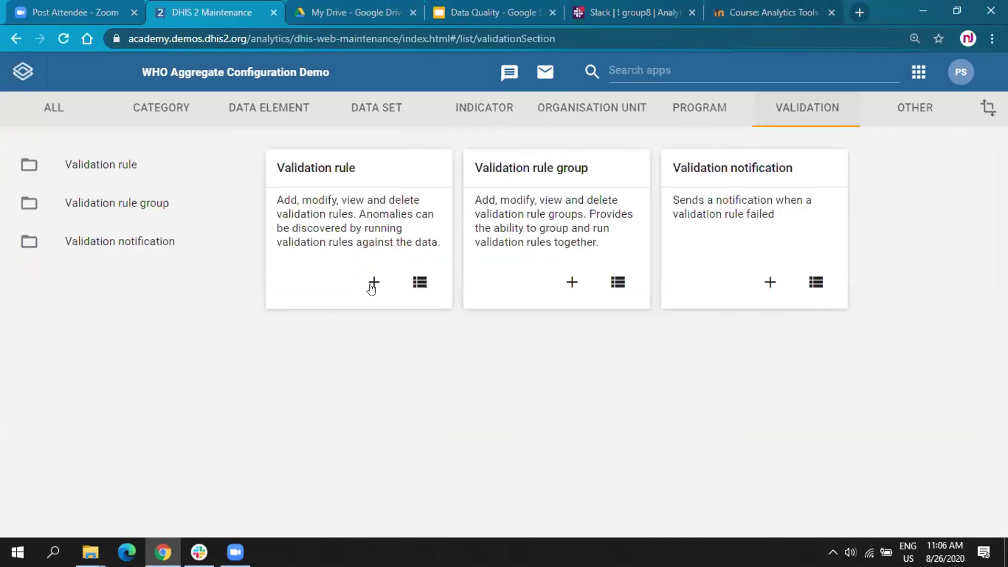
click(371, 284)
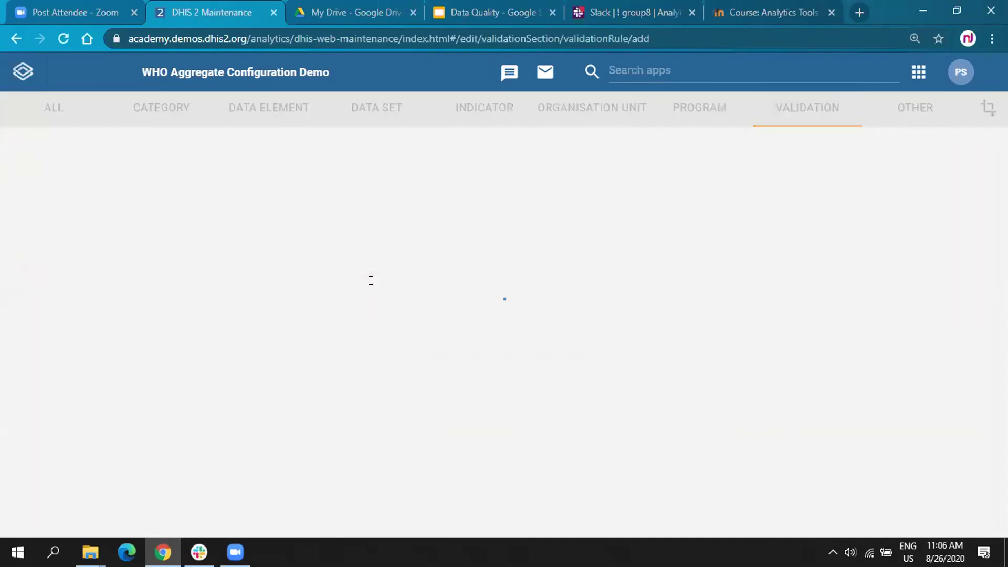
Step: Examine the blank validation rule form from the name, code and description fields to importance options, period type and operator
scroll(124, 244, down, 1)
click(111, 233)
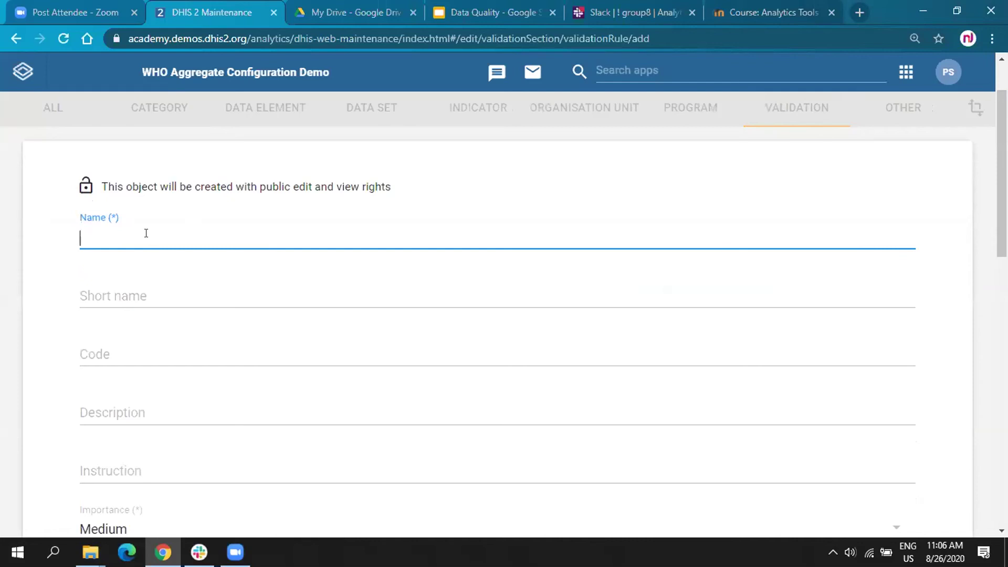
click(149, 289)
click(152, 347)
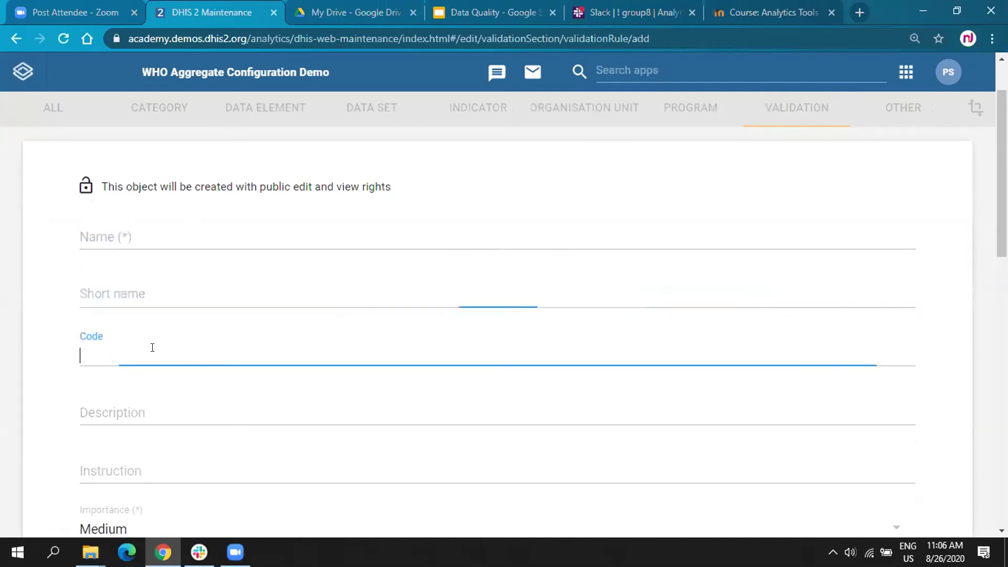
scroll(150, 344, down, 1)
click(147, 335)
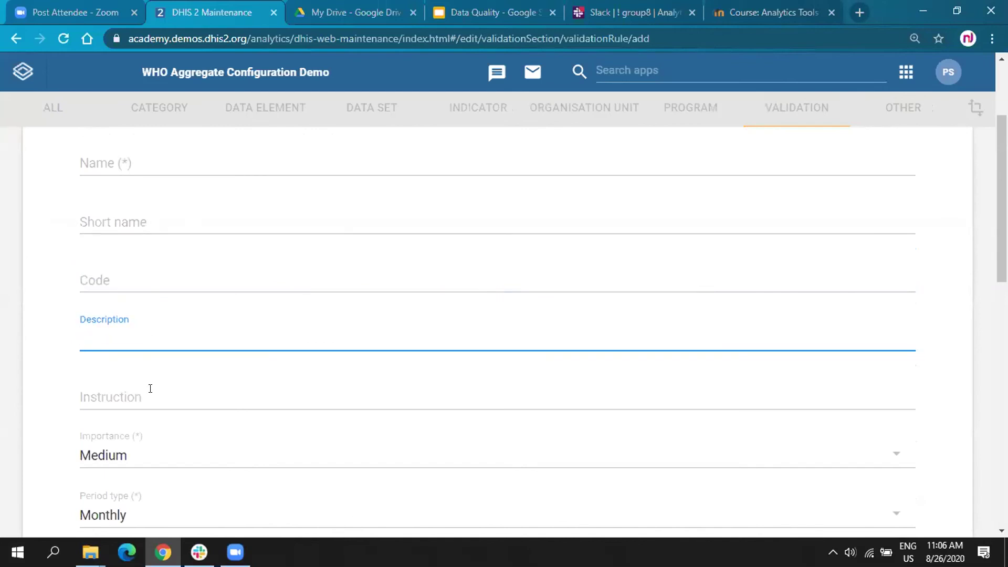
click(150, 389)
scroll(150, 387, down, 1)
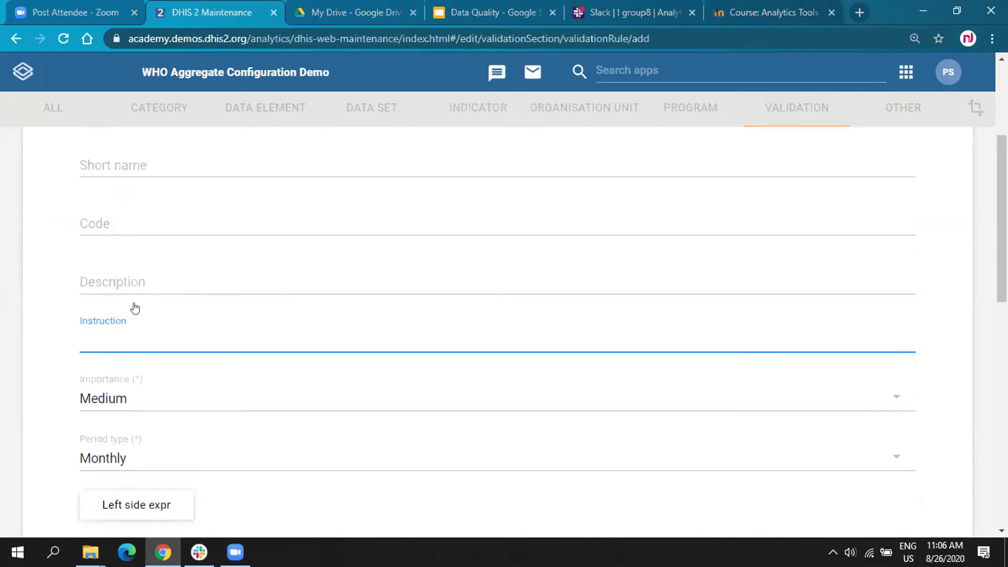
scroll(135, 308, down, 1)
click(140, 312)
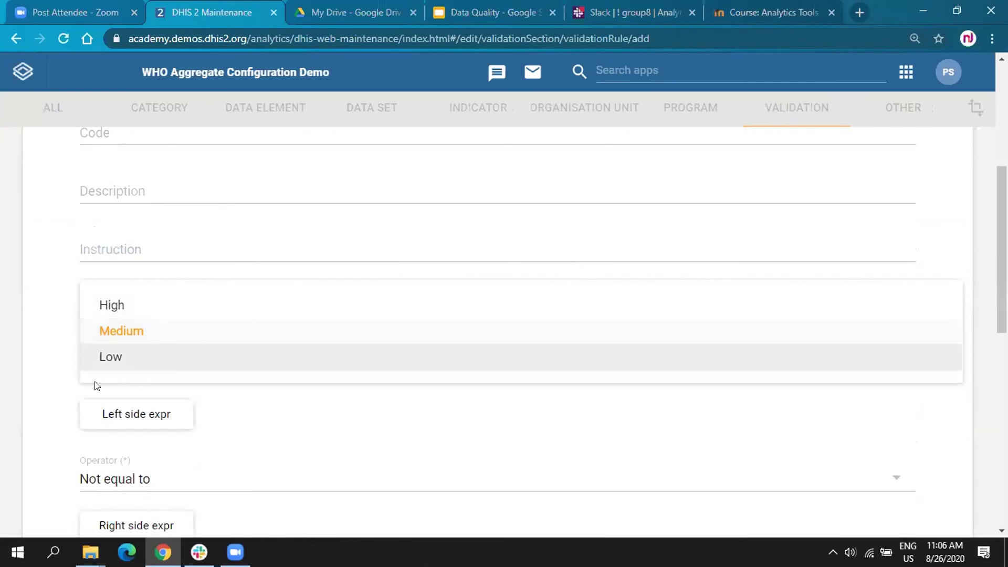
click(31, 336)
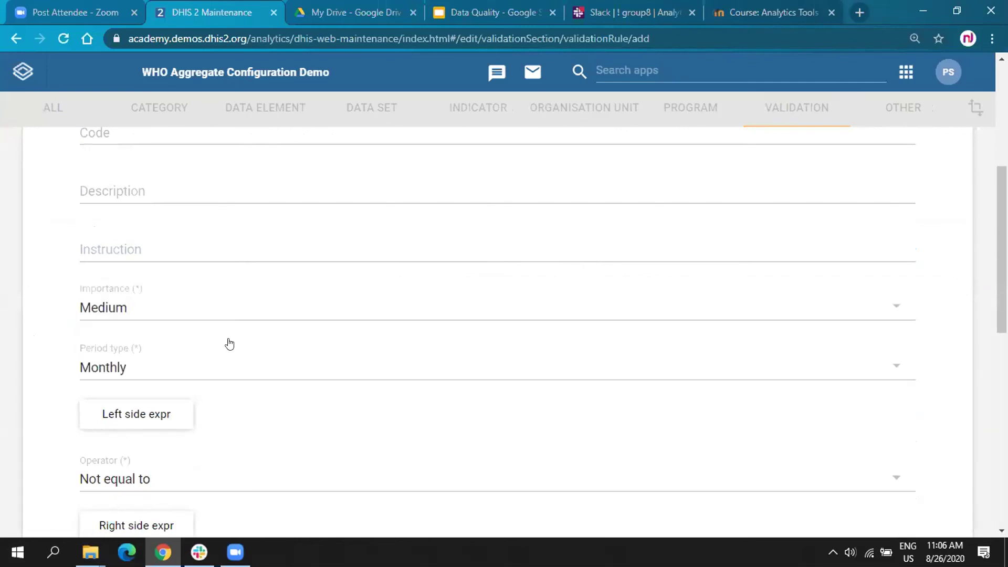
scroll(173, 349, down, 1)
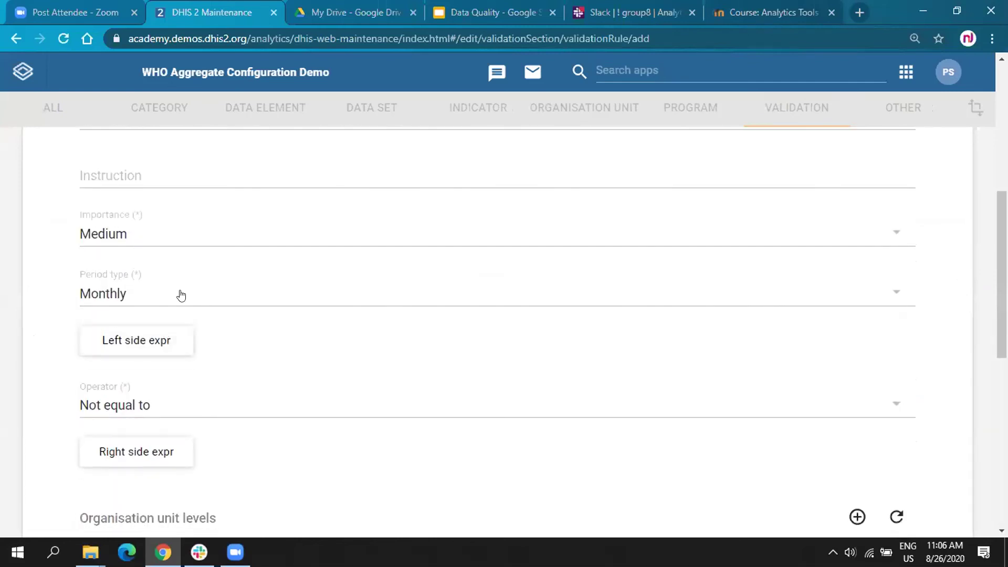
scroll(208, 307, down, 1)
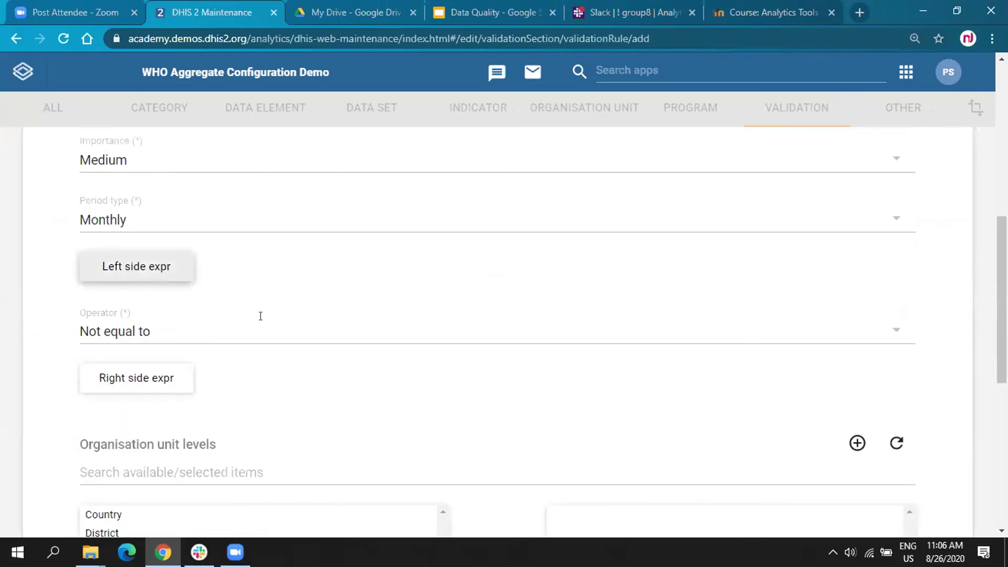
Step: Search the left side expression's data elements for "rdt", insert MAL - Malaria cases positive (RDT), and select the inserted expression
click(165, 271)
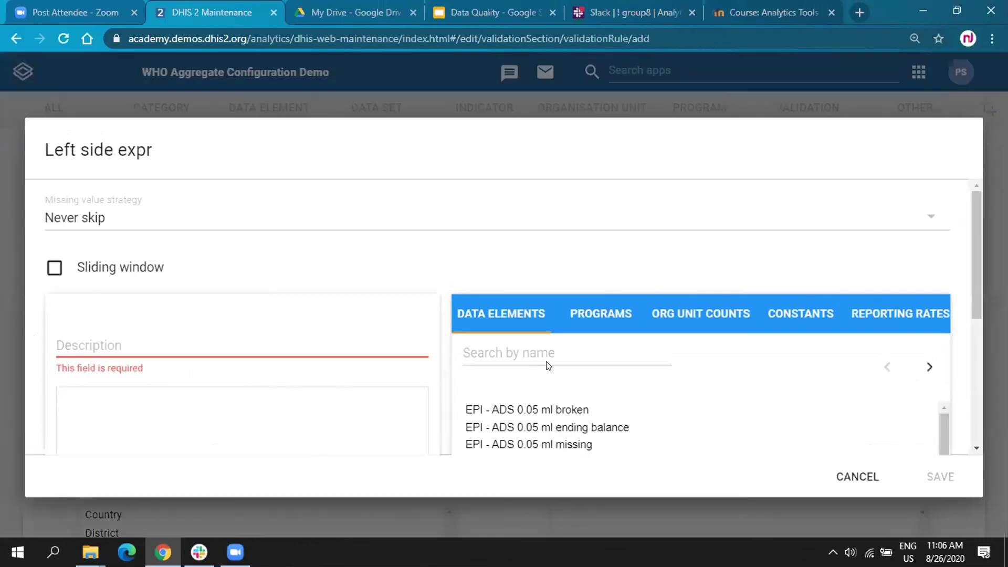
scroll(340, 343, down, 1)
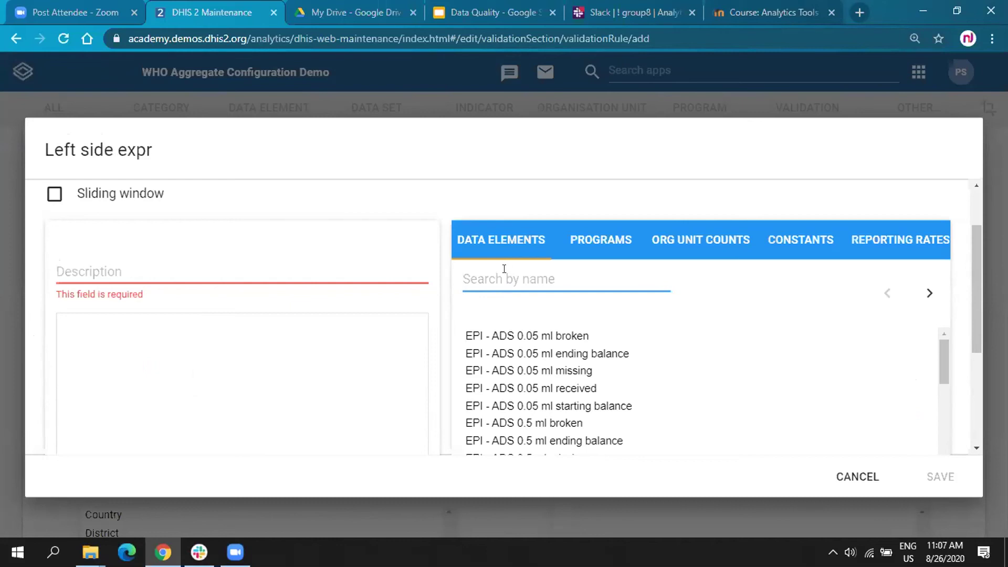
text(rdt)
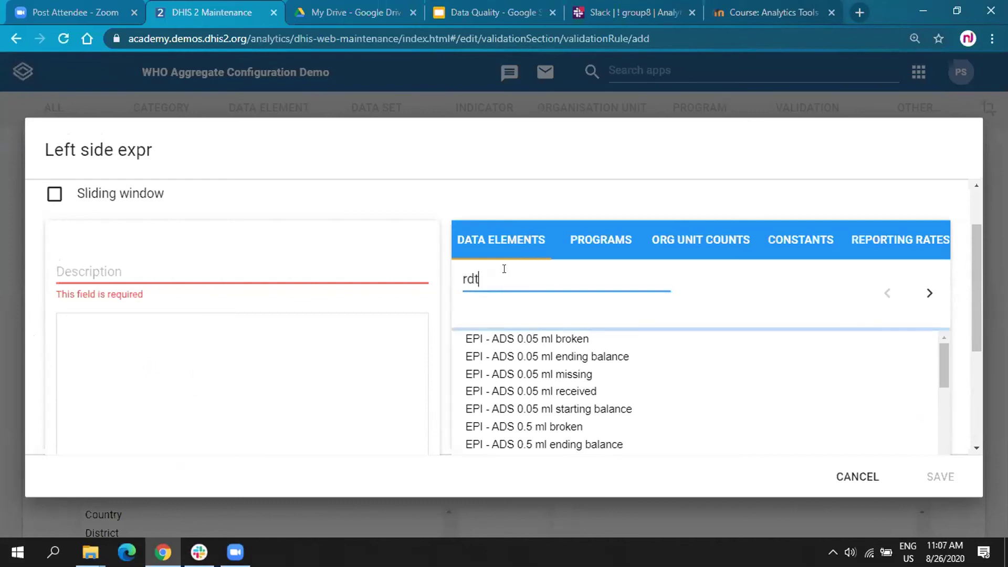
scroll(616, 254, down, 2)
double_click(615, 253)
drag(152, 249, 66, 248)
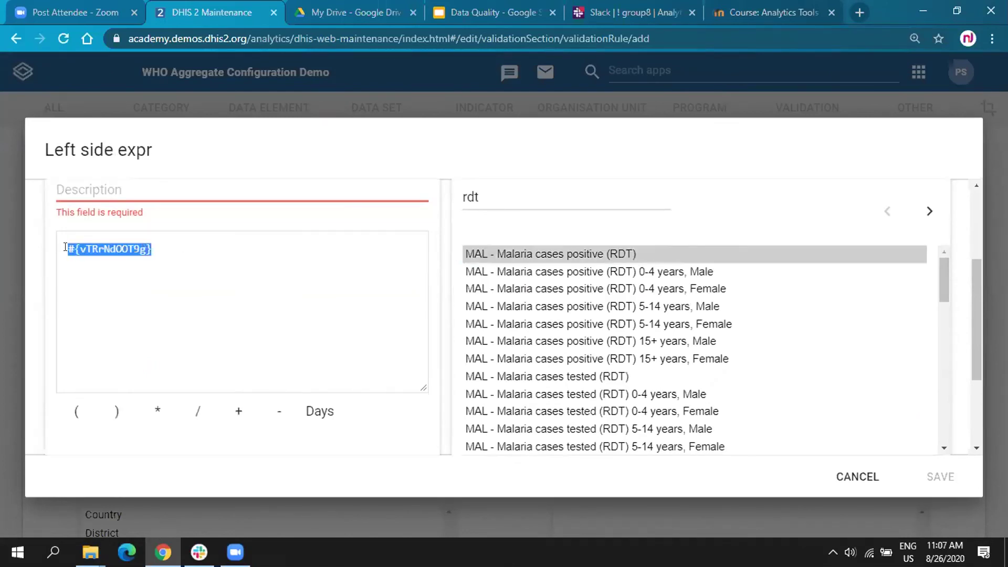
Step: Check the left side expression's description field and validity, discard the expression, and look through the operator options without changing the selection
scroll(126, 281, up, 2)
click(141, 266)
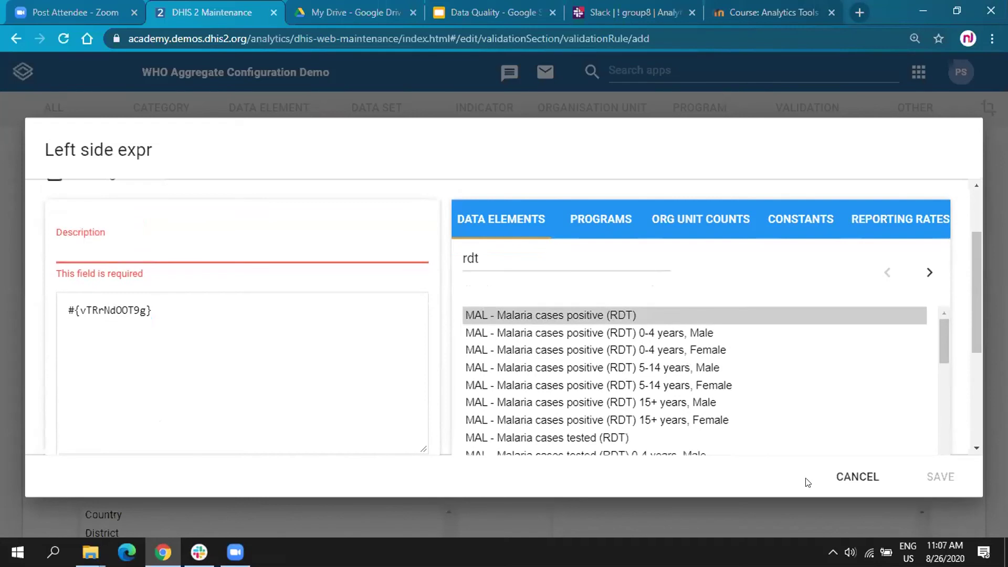
scroll(843, 482, down, 3)
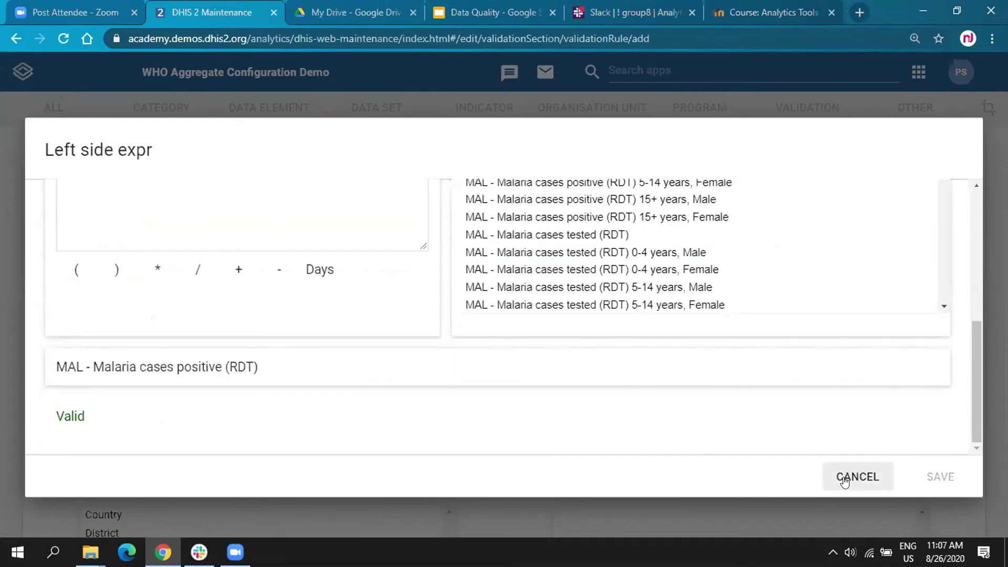
click(850, 479)
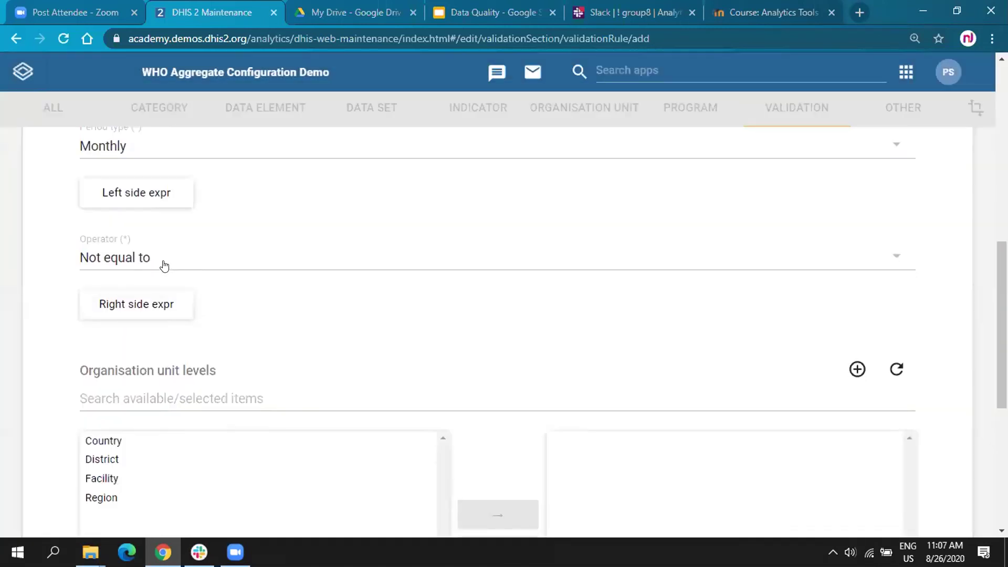
click(162, 263)
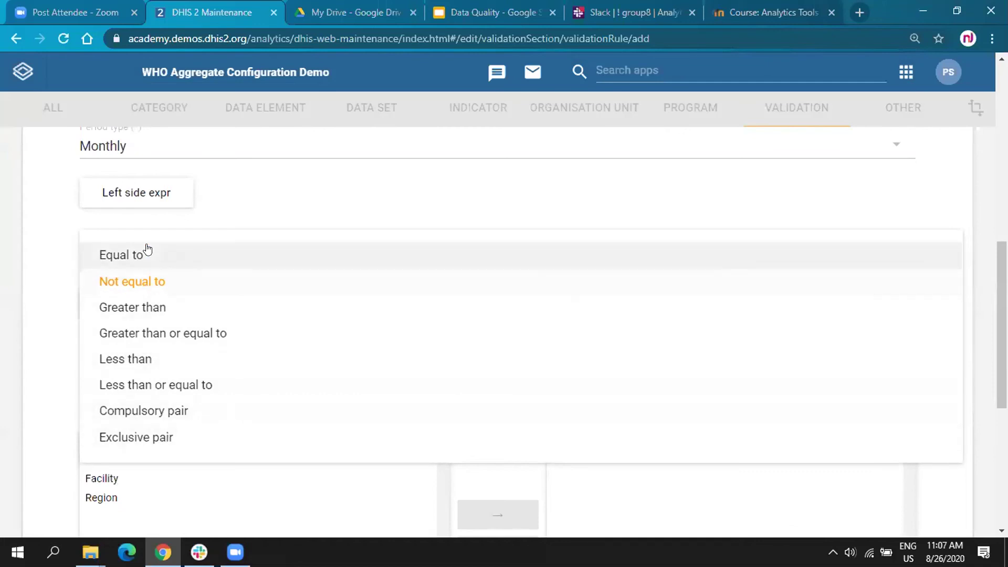
click(45, 389)
Step: Search the right side expression's data elements for "plasmo", insert MAL - Plasmodium falciparum (RDT), and select the inserted expression
click(148, 306)
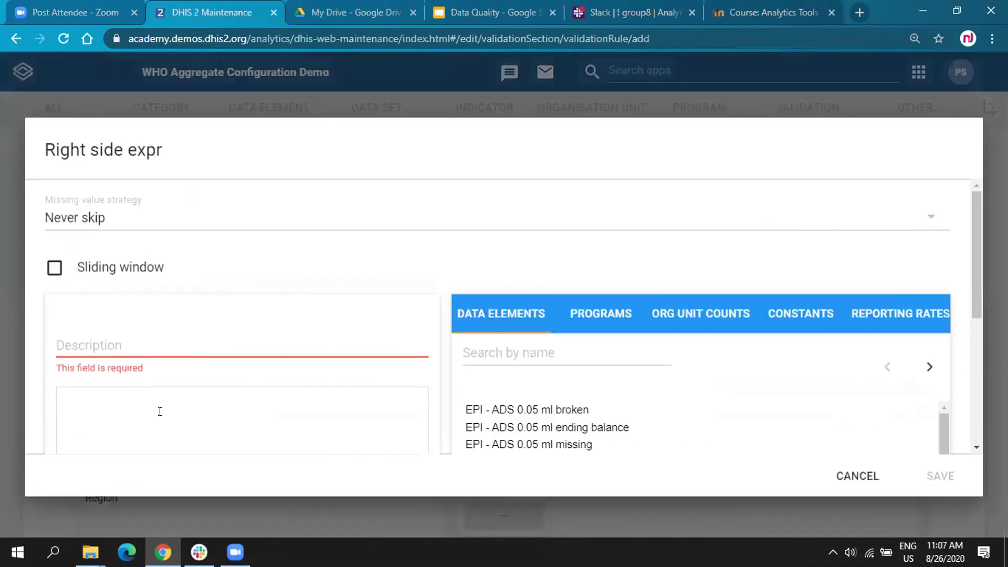
click(525, 349)
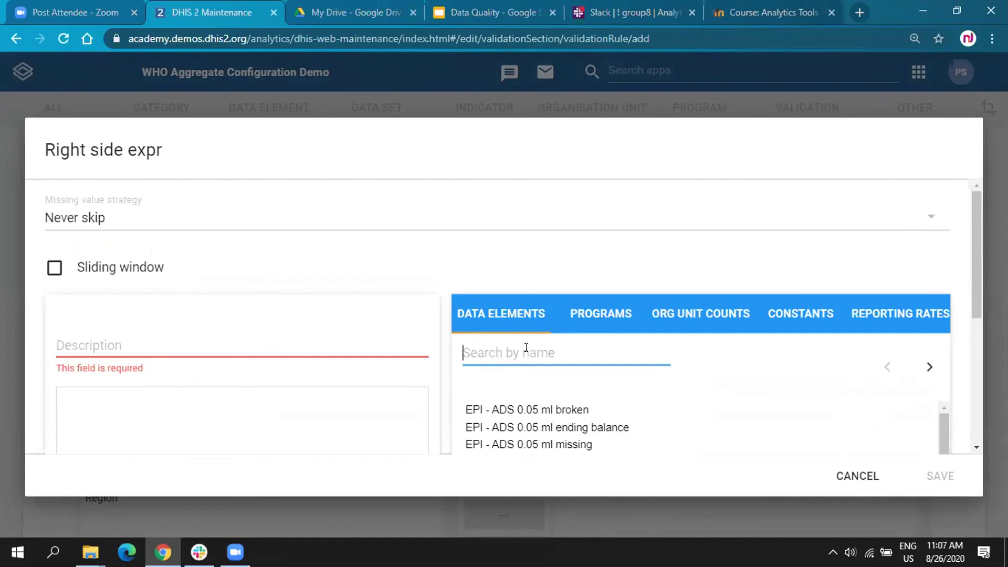
text(plasmo)
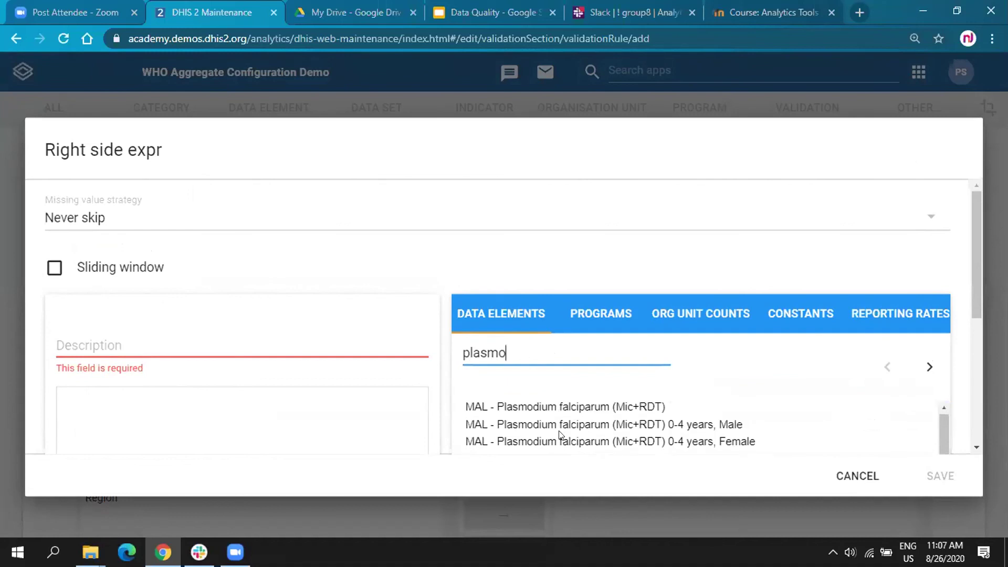
scroll(561, 434, down, 5)
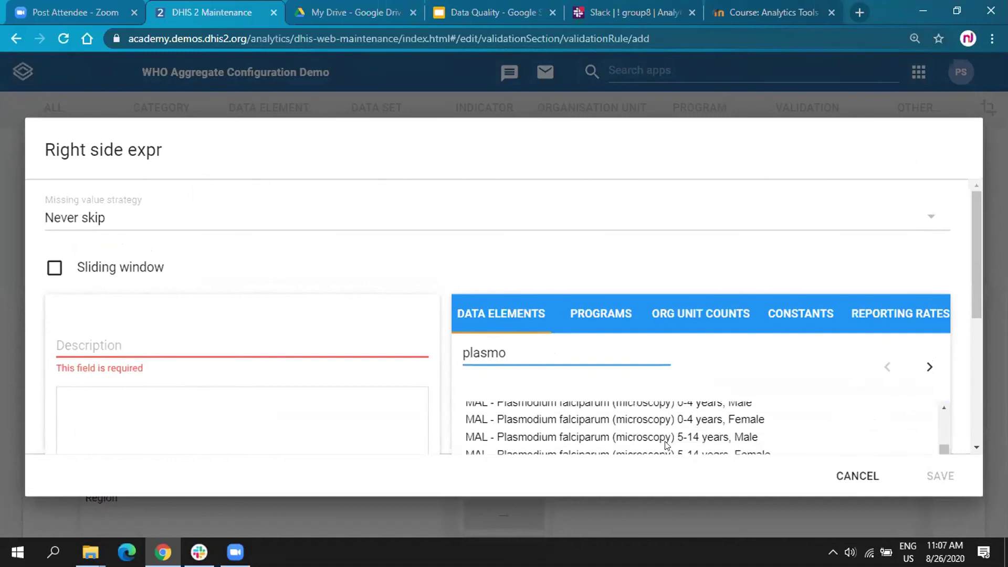
scroll(643, 355, down, 3)
click(635, 276)
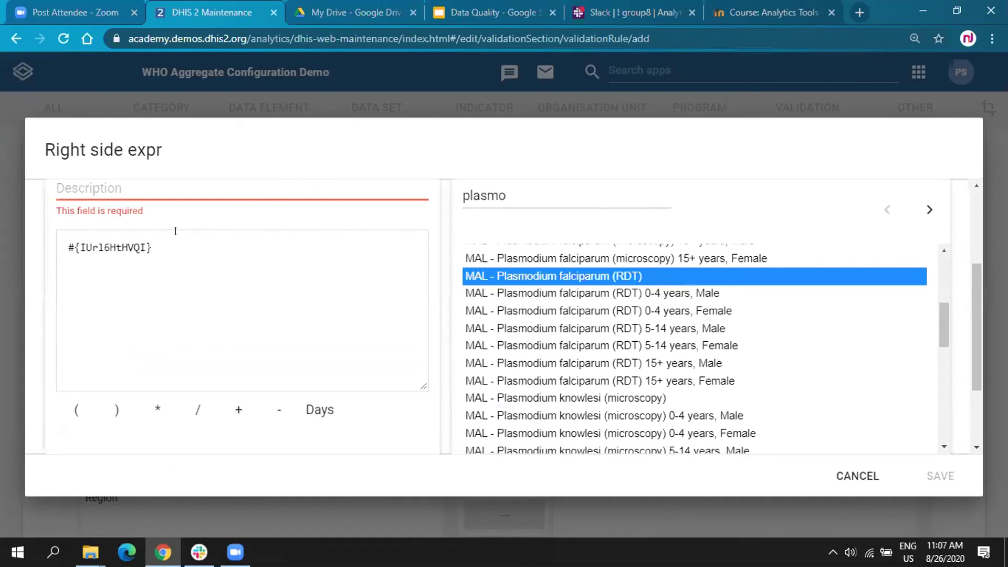
triple_click(115, 266)
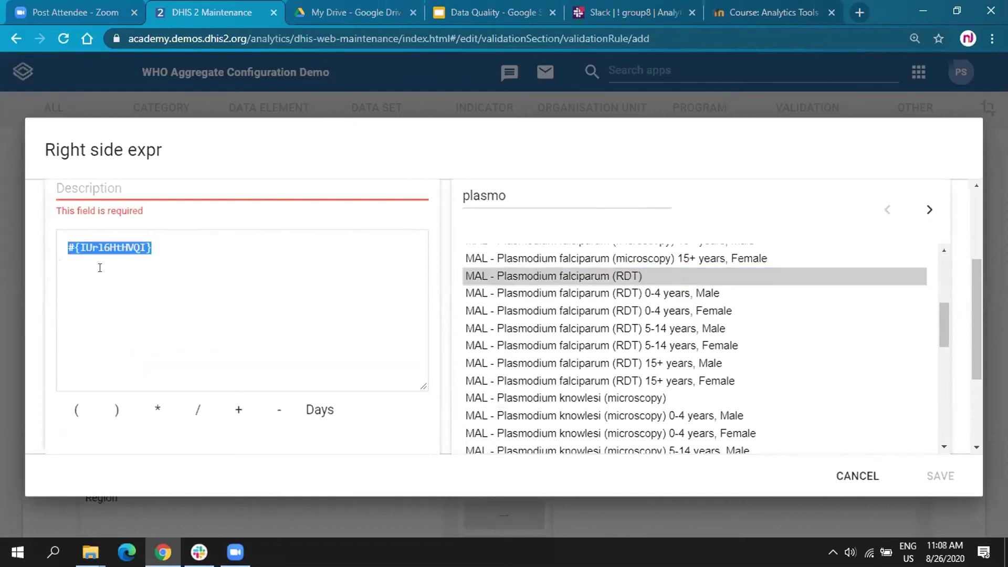
scroll(128, 280, down, 2)
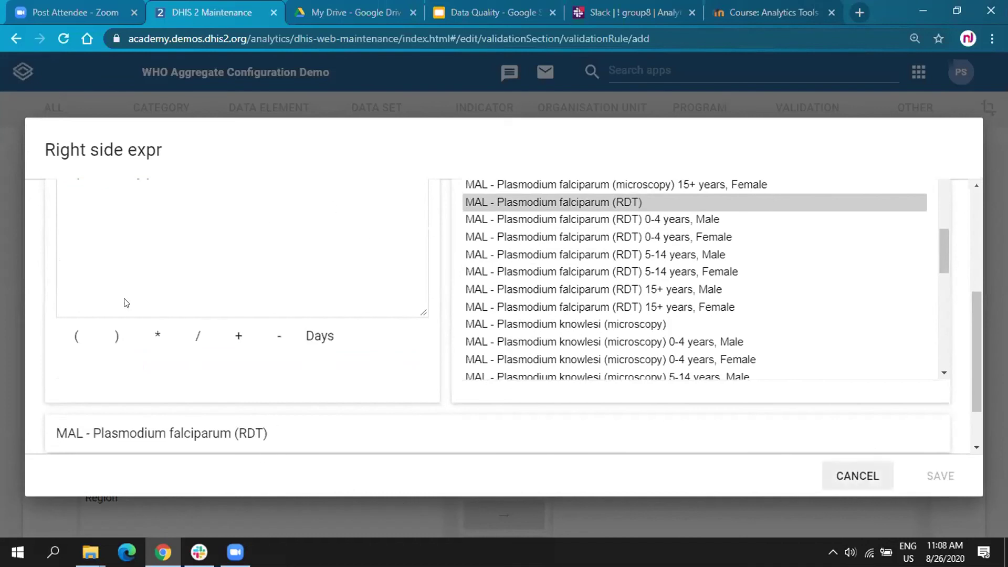
Step: Close the right side expression editor without saving and cancel the new validation rule
key(Escape)
scroll(82, 440, down, 3)
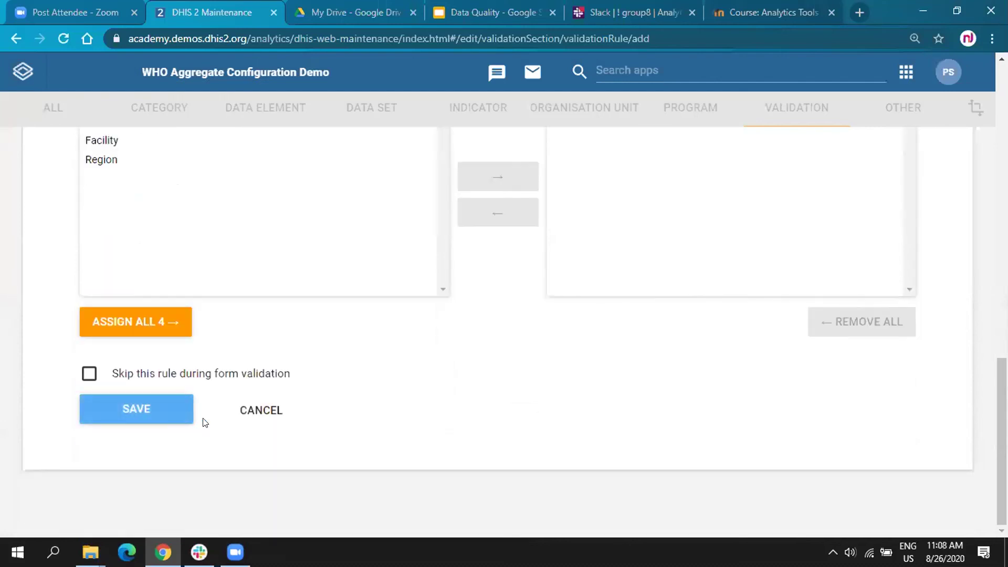
click(256, 416)
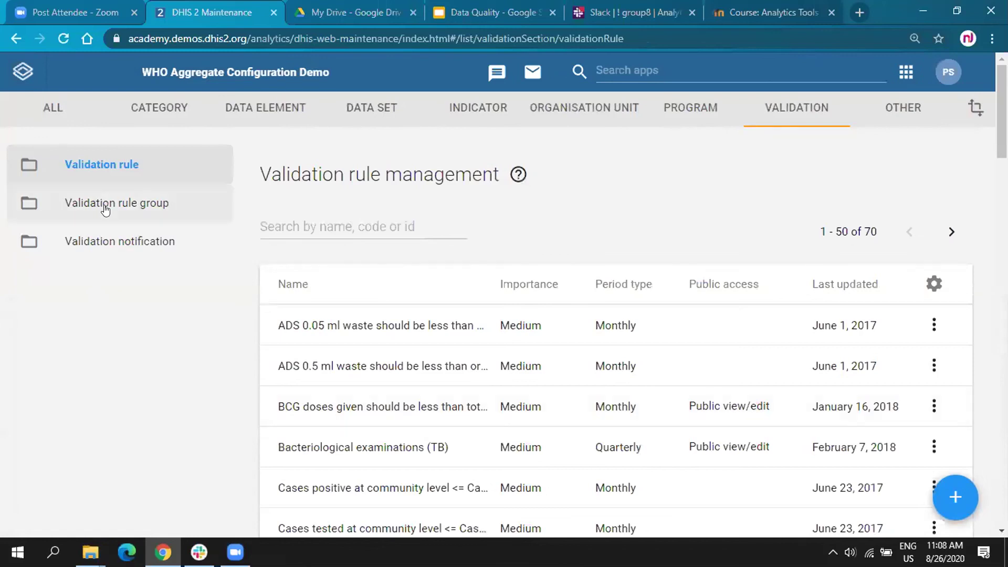
Step: Open the validation rule groups, start a new group, and examine its name, code, description and available rules
click(105, 207)
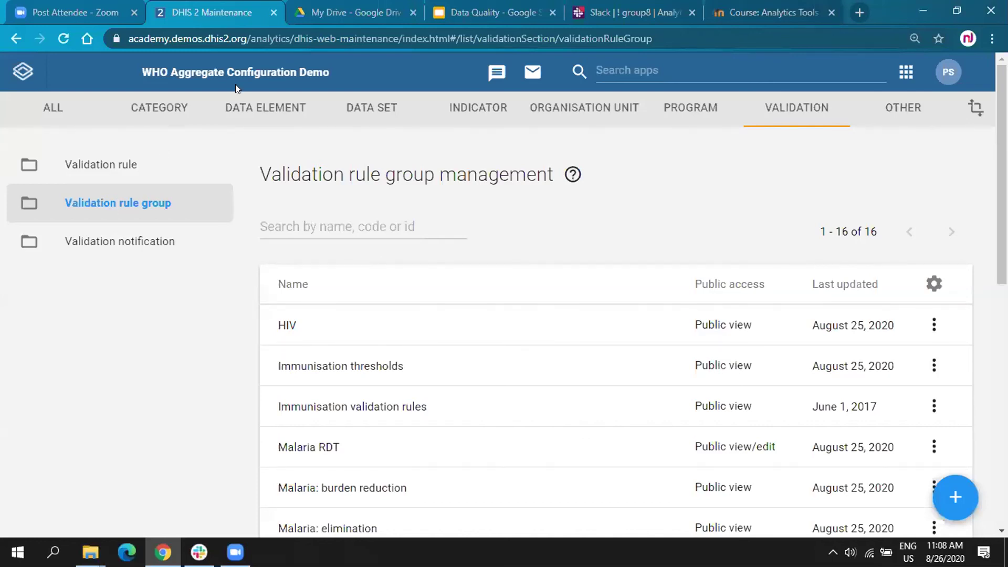
click(945, 494)
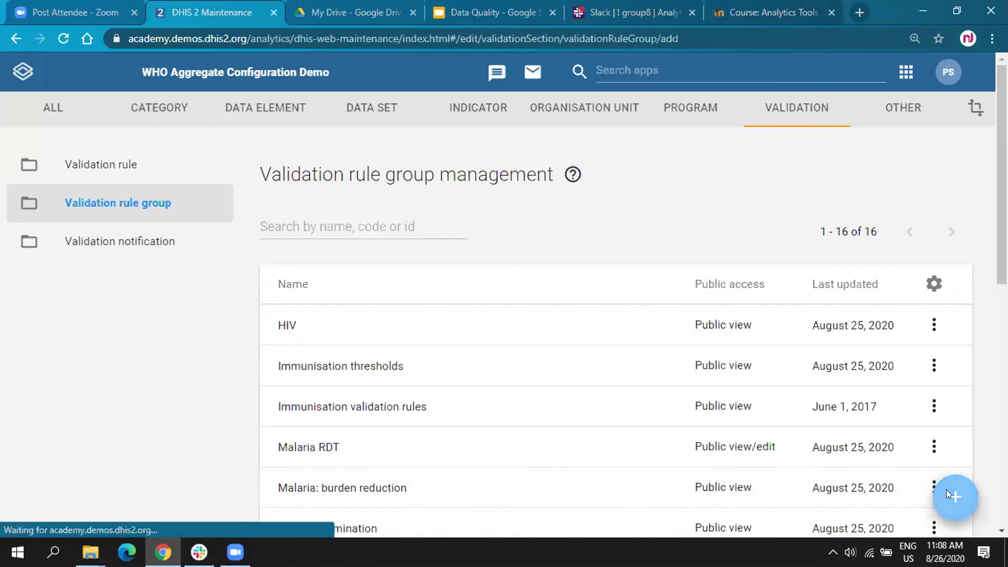
click(193, 264)
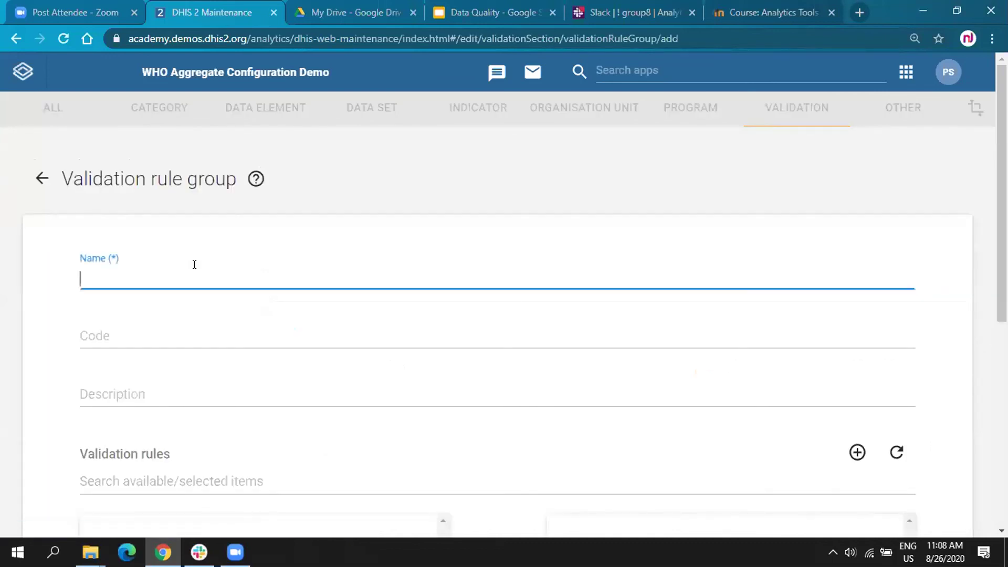
scroll(122, 271, down, 2)
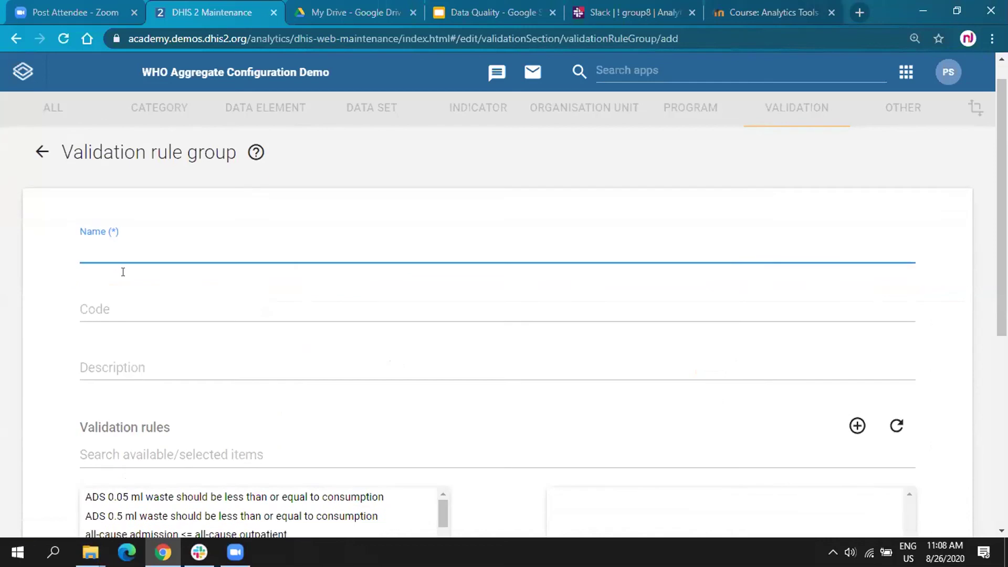
click(105, 245)
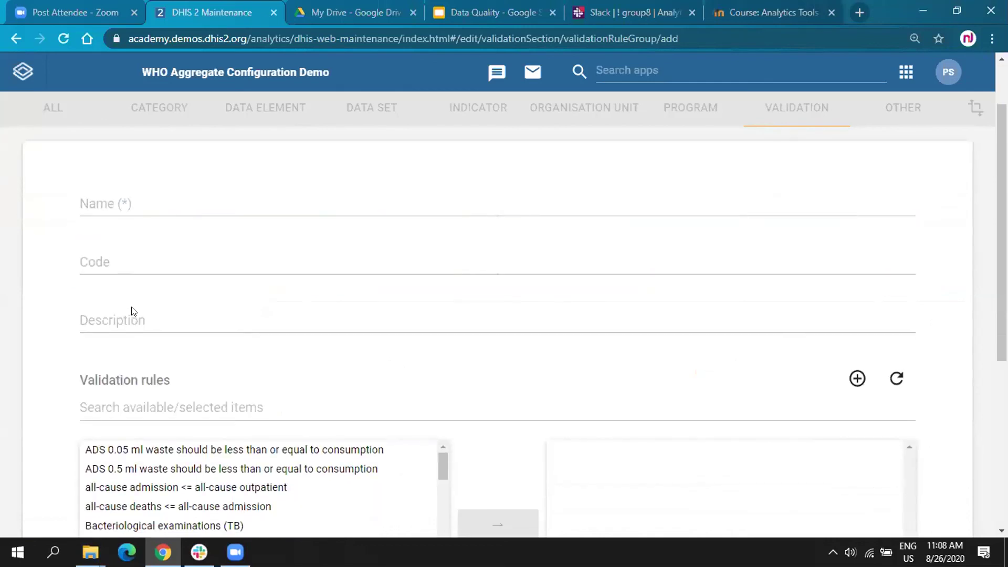
scroll(135, 438, down, 3)
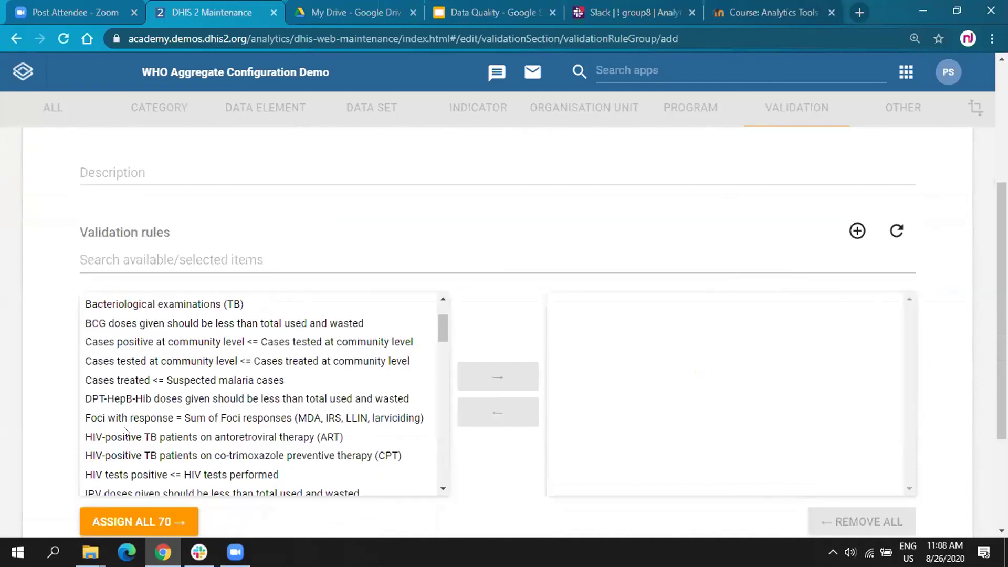
Step: Filter the new group's available validation rules by "NJO" and clear the filter
scroll(259, 418, down, 1)
click(254, 415)
scroll(253, 409, down, 4)
click(123, 248)
text(NJO)
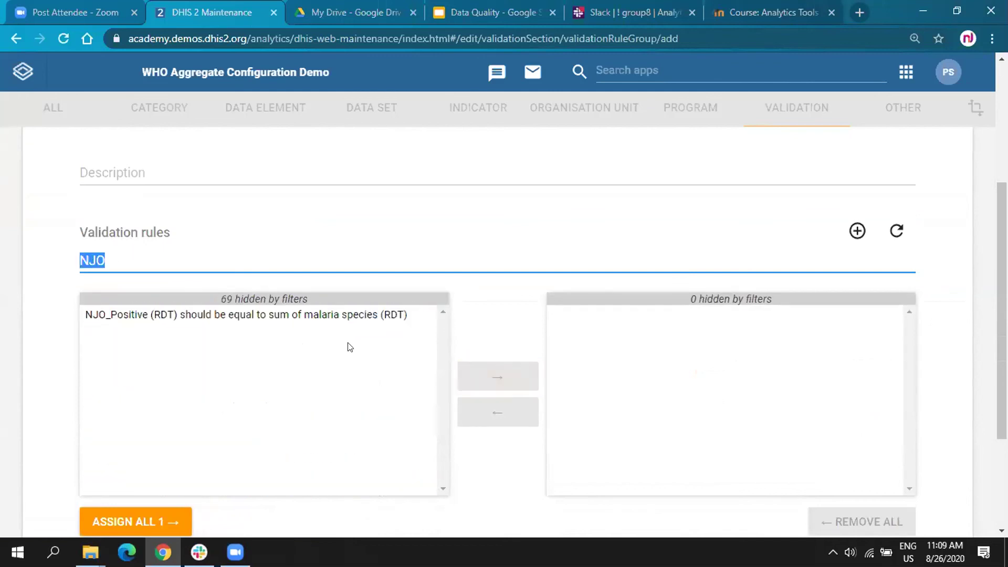
key(BackSpace)
Step: Select the rule Cases treated <= Suspected malaria cases without assigning it, and cancel the new validation rule group
scroll(279, 414, down, 3)
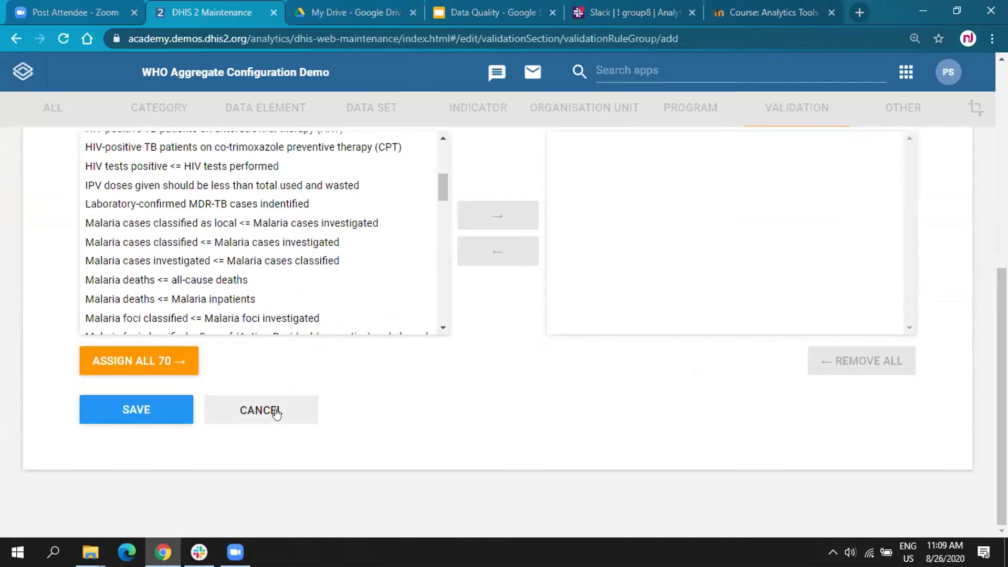
scroll(227, 254, up, 1)
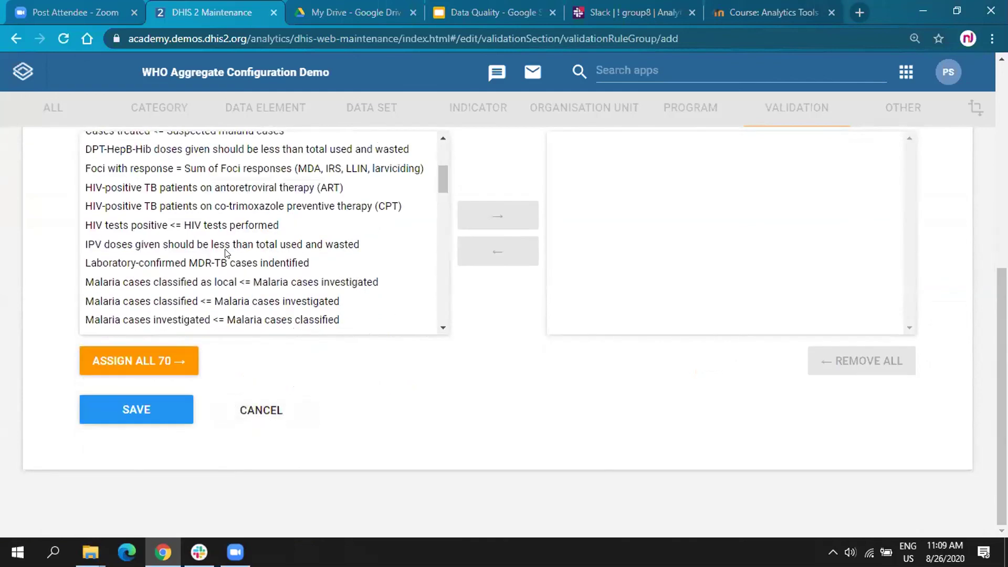
scroll(226, 253, up, 2)
click(183, 223)
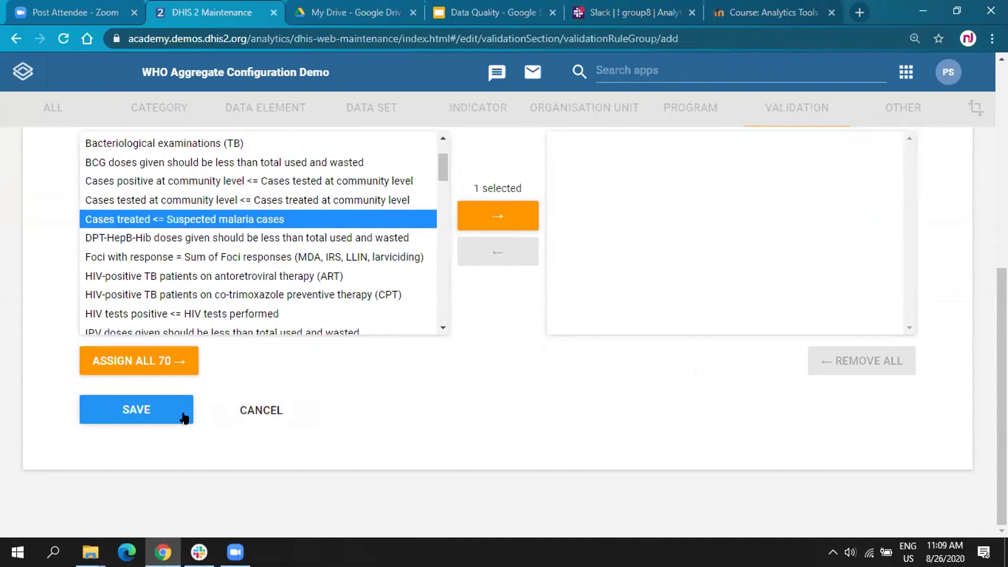
click(242, 410)
click(129, 151)
click(210, 188)
Step: Find the Data Quality app by searching for "data q" and open its Validation Rule Analysis
click(702, 64)
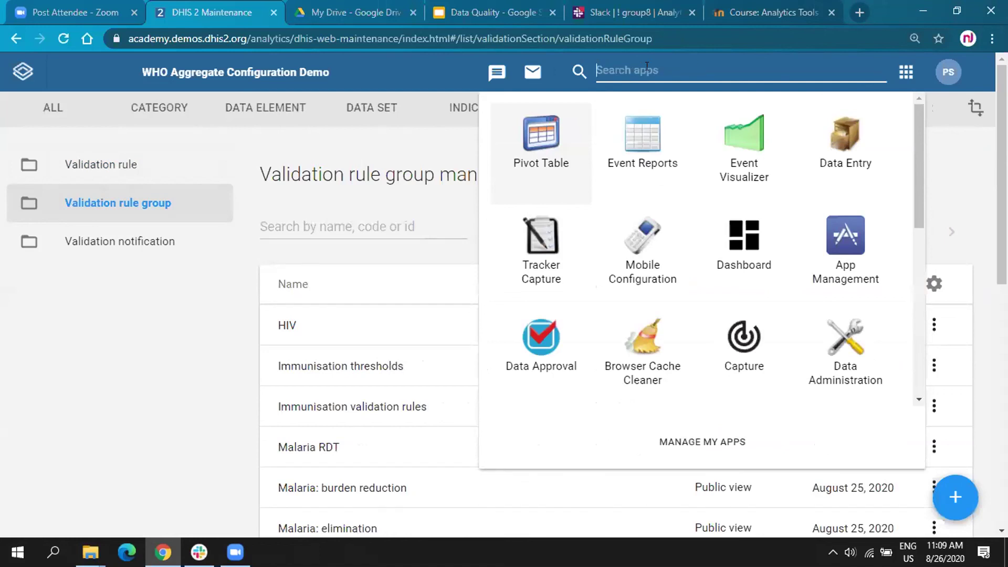
text(data)
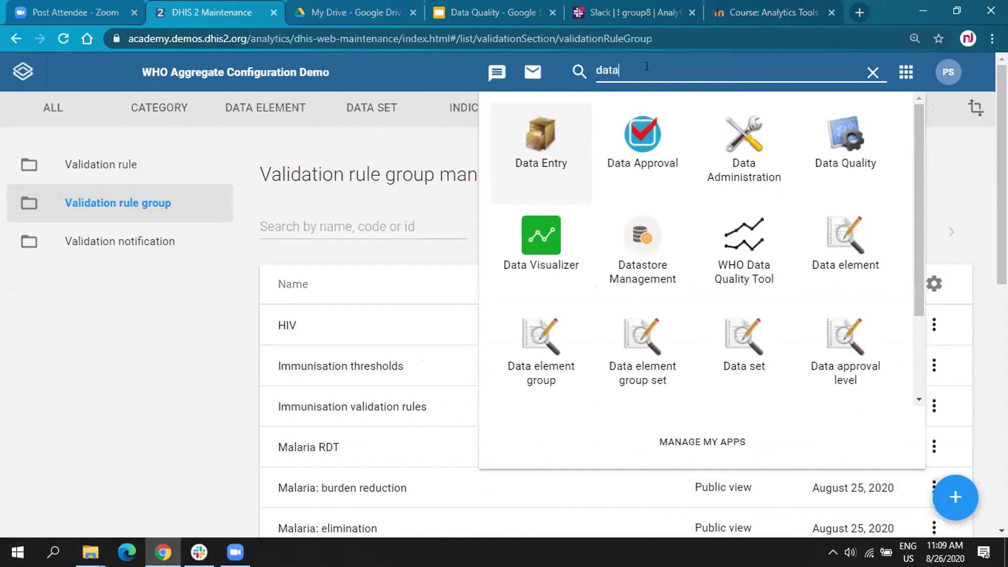
text( q)
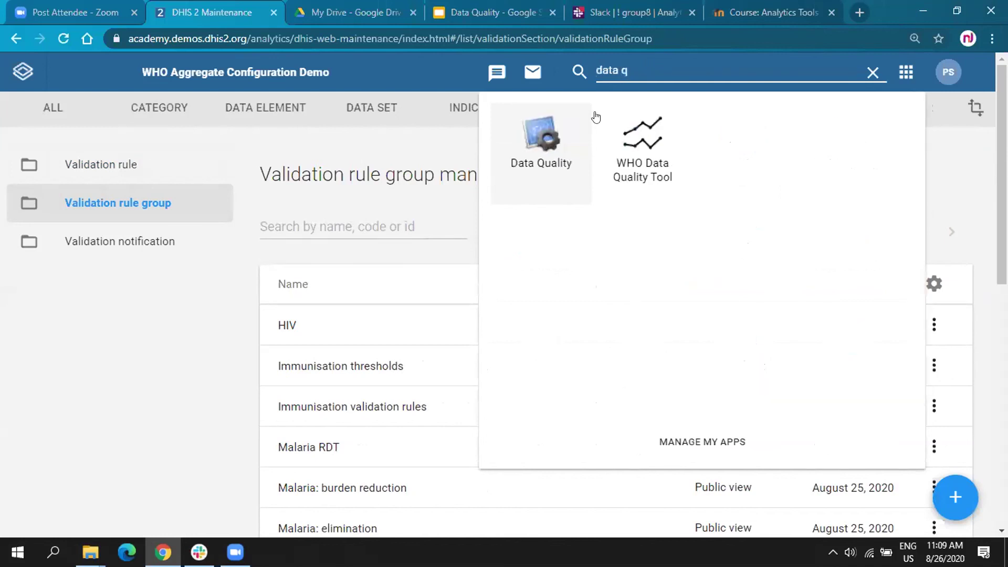
click(550, 128)
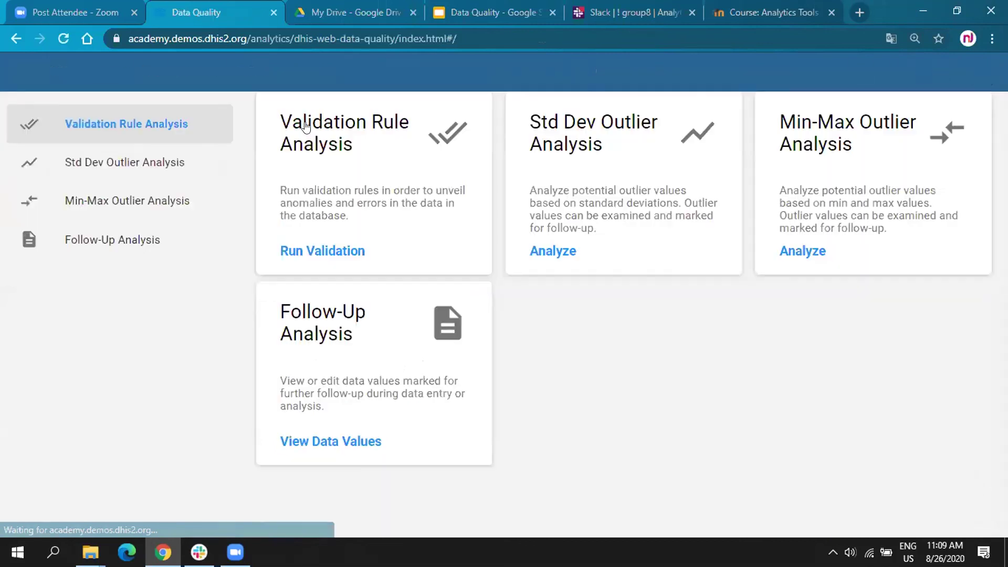
click(336, 137)
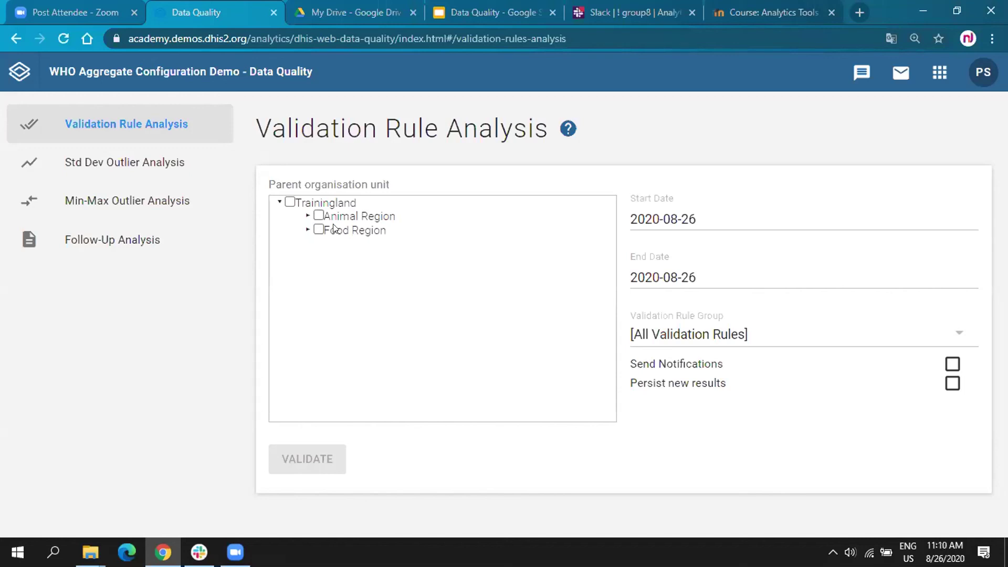
Step: Select Bird District in Animal Region as the parent organisation unit and set the start date to 2020-01-01
click(308, 216)
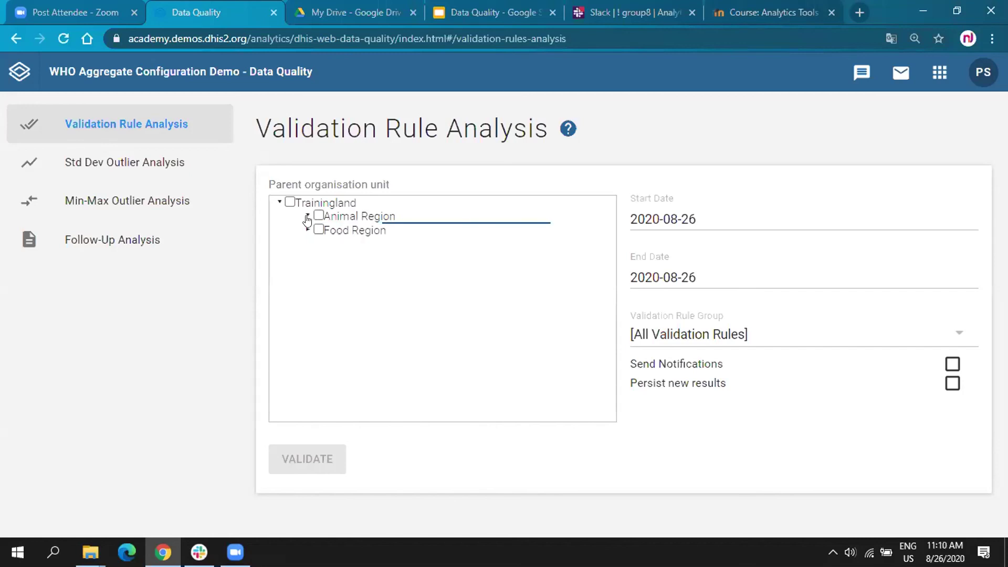
click(346, 228)
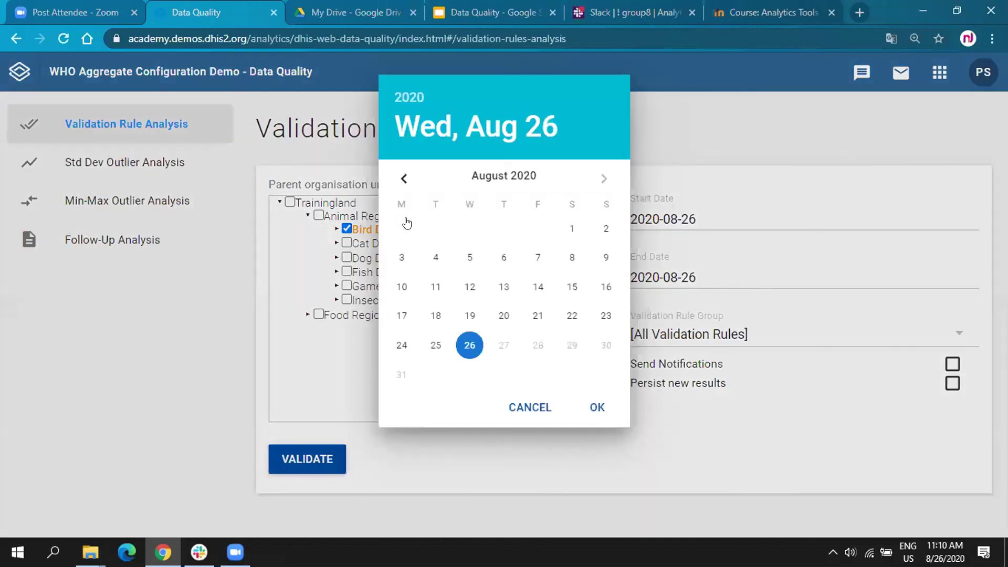
click(406, 223)
click(406, 223)
click(406, 224)
click(406, 223)
click(407, 223)
click(406, 223)
click(406, 223)
click(466, 274)
click(585, 452)
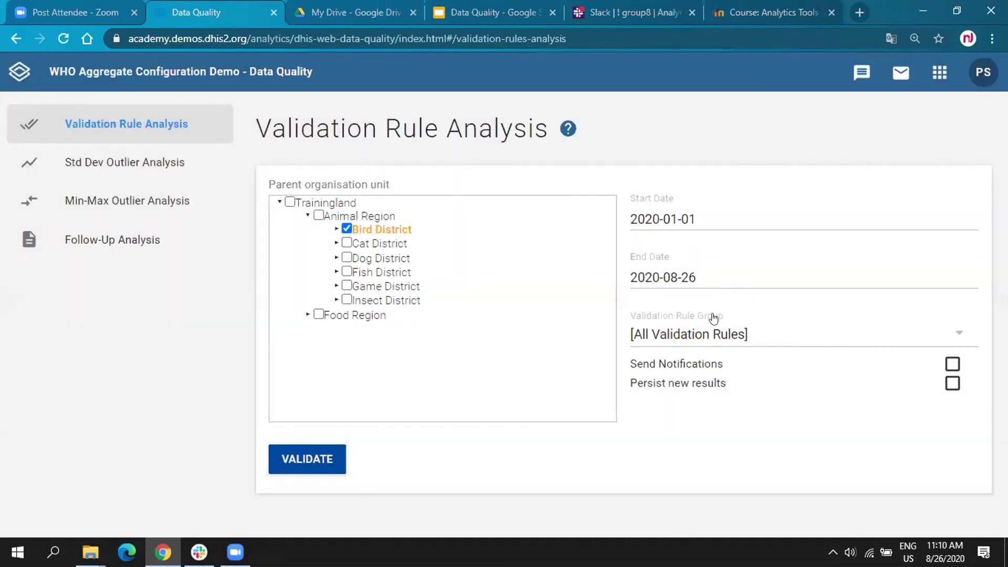
Step: Run the validation for the NJO_Malaria RDT Tests rule group and open the details of Bird District's January result
click(714, 321)
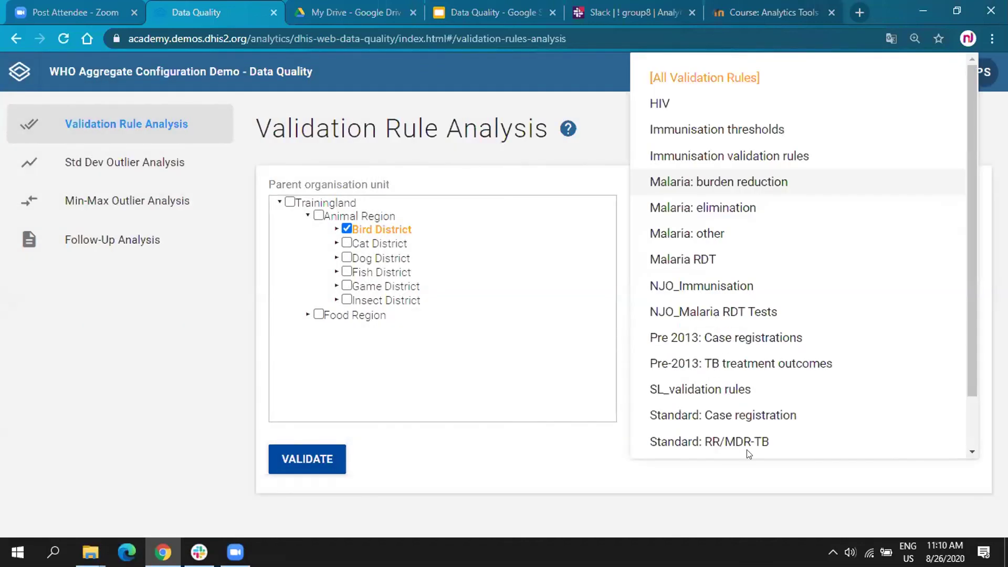
click(706, 311)
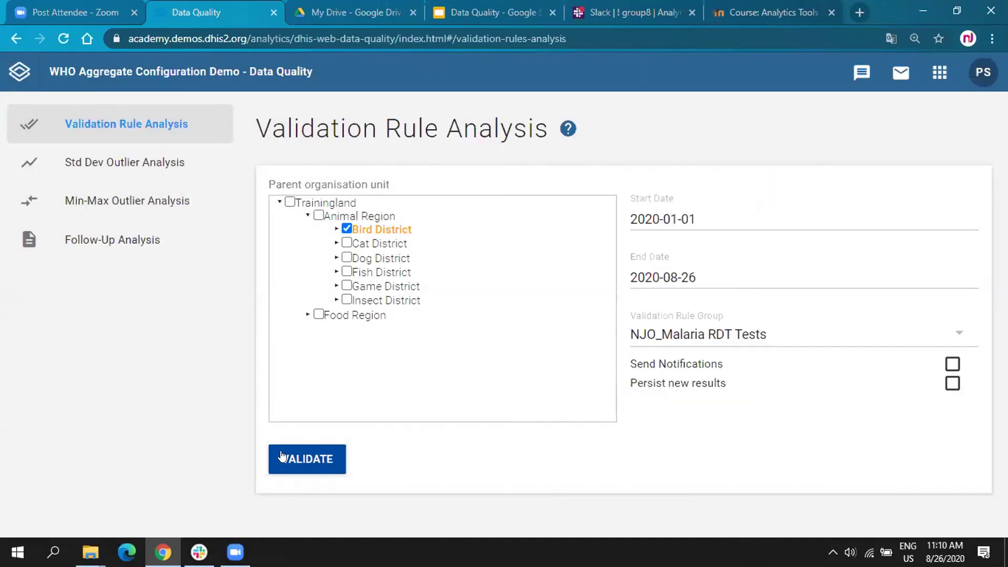
click(283, 456)
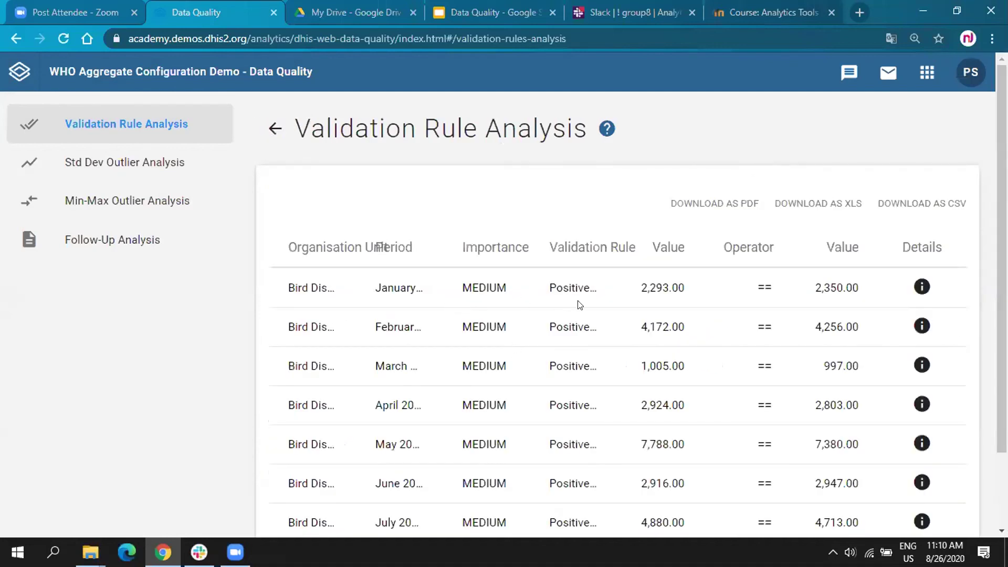
click(921, 287)
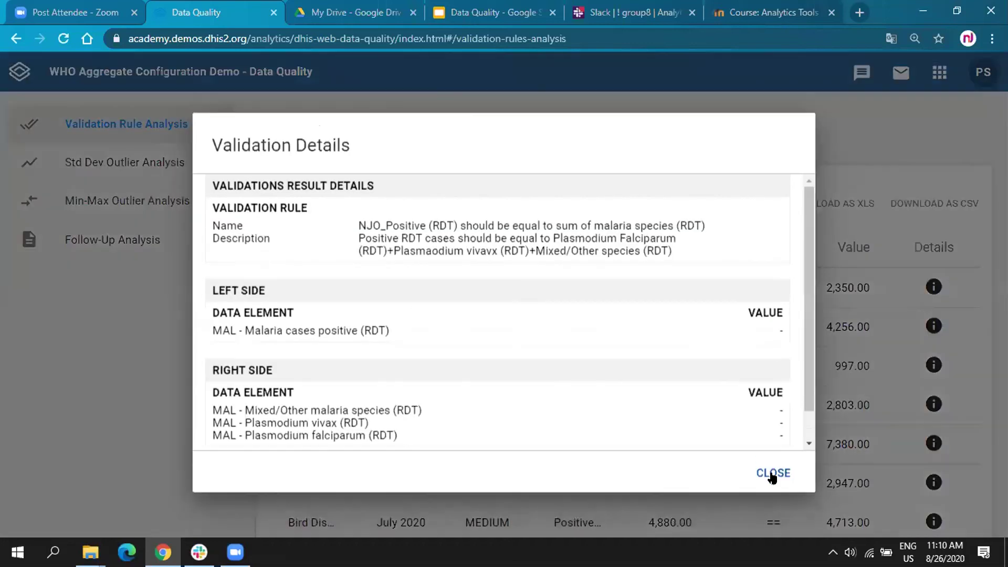
Step: Close the validation details of Bird District's January result and open the list of DHIS2 apps
click(772, 473)
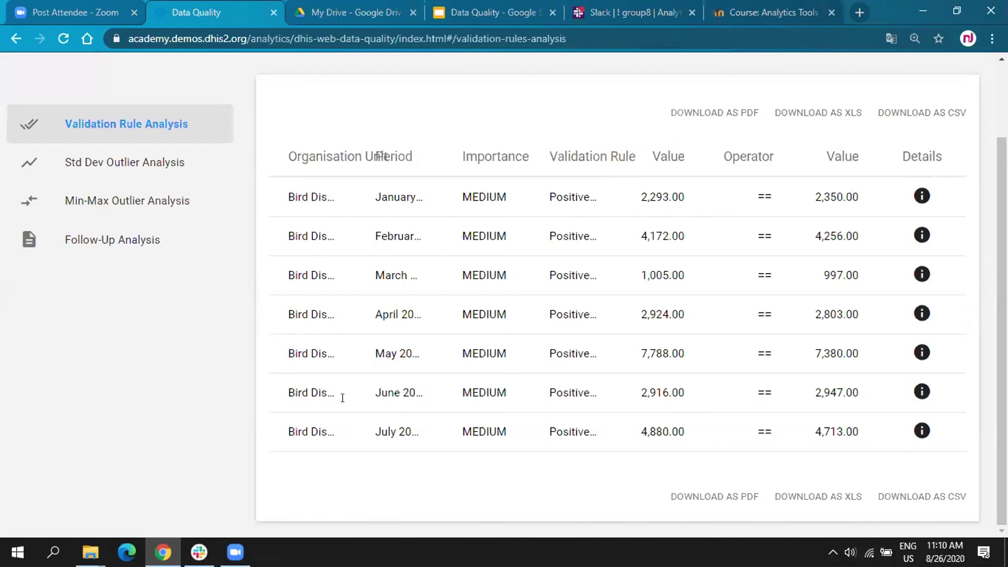
scroll(445, 303, up, 1)
scroll(445, 303, up, 2)
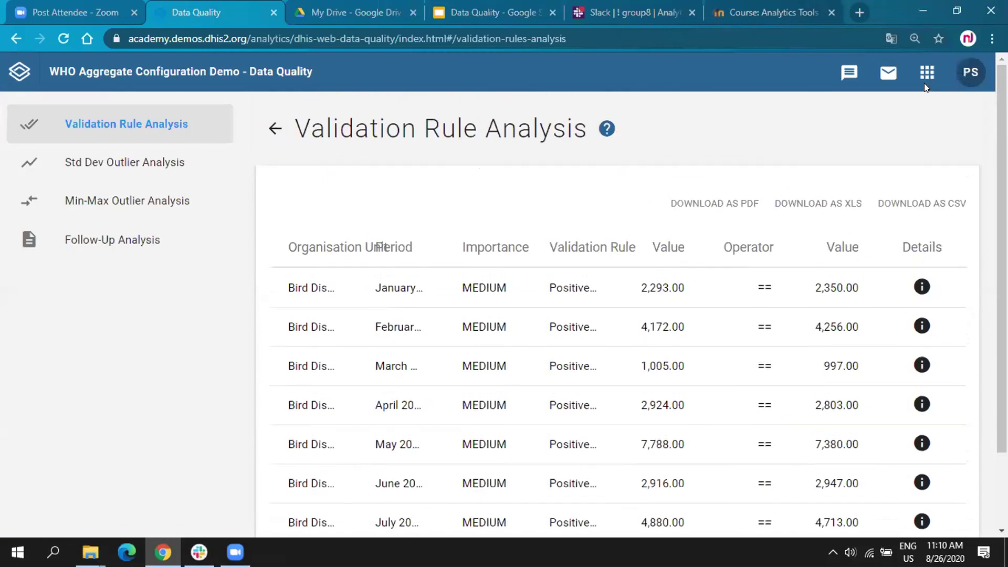
click(925, 77)
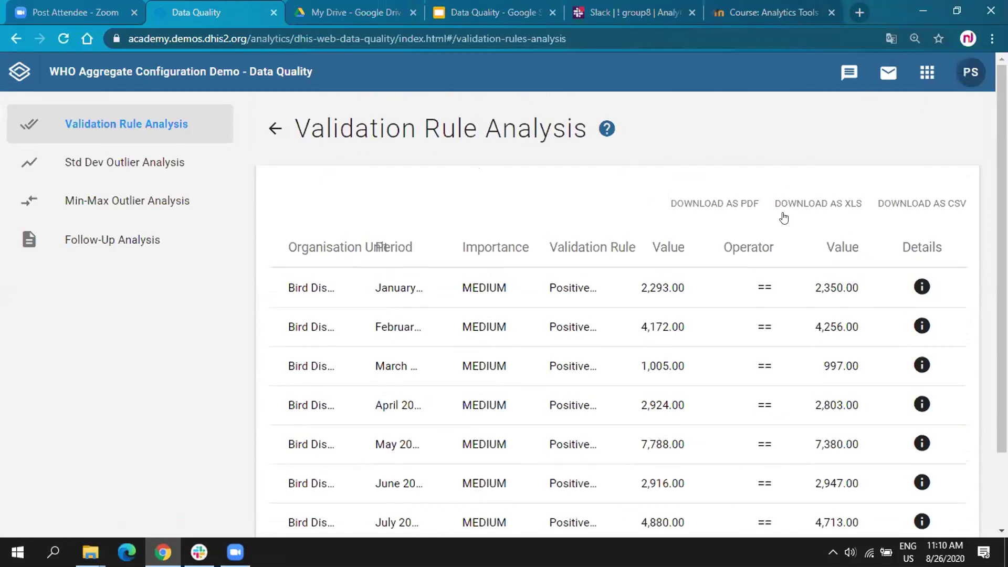
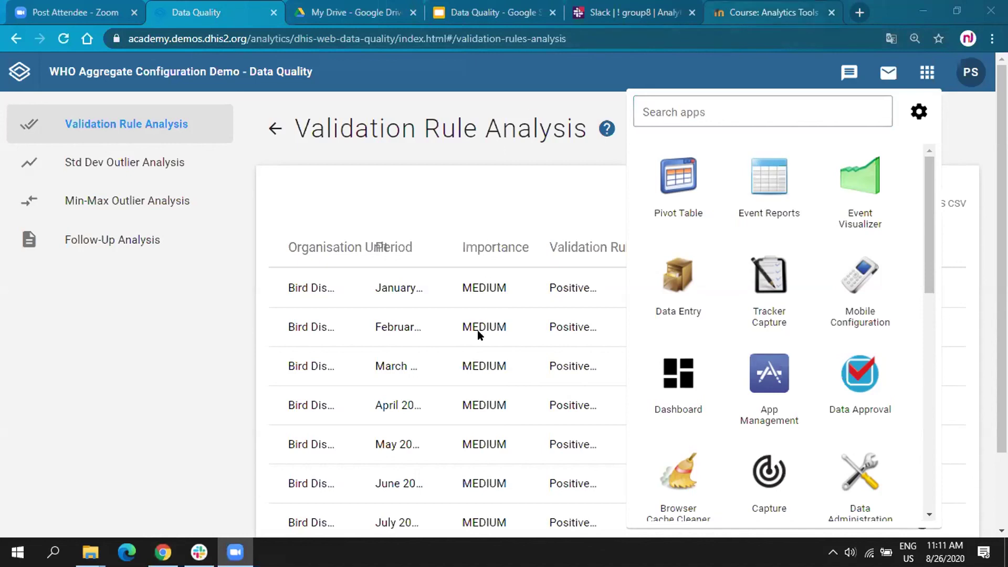
Step: Look over the Day 3 Data Quality: Validation Rules materials on the Sri Lanka Analytics Tools course page, and switch back to Data Quality
scroll(477, 331, down, 3)
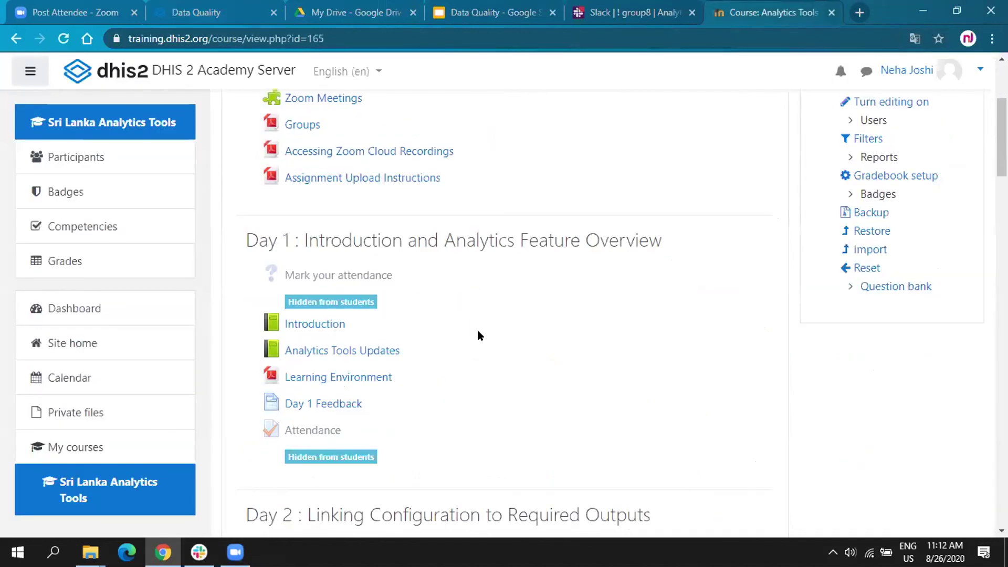
scroll(477, 332, down, 8)
scroll(478, 335, down, 3)
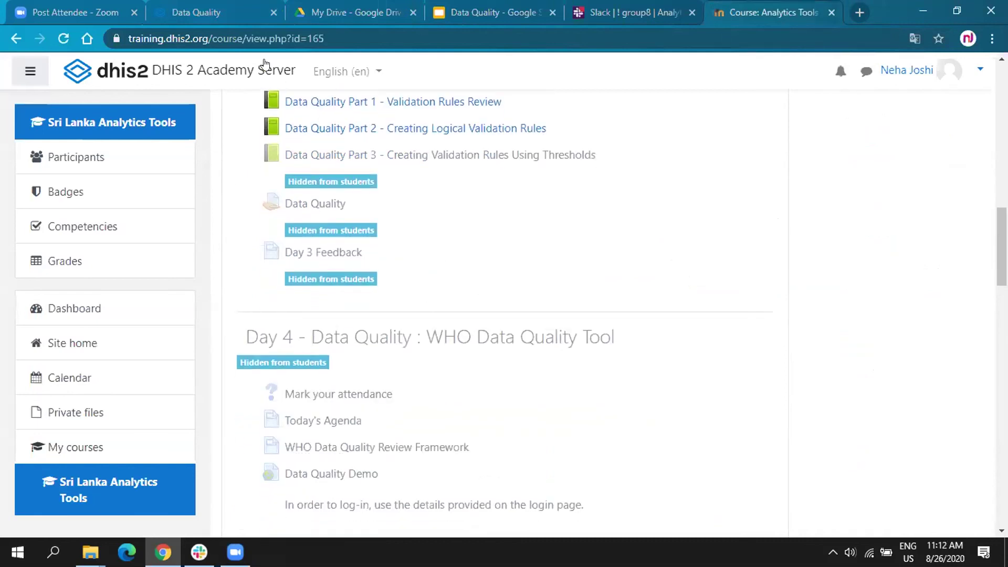
scroll(265, 65, up, 3)
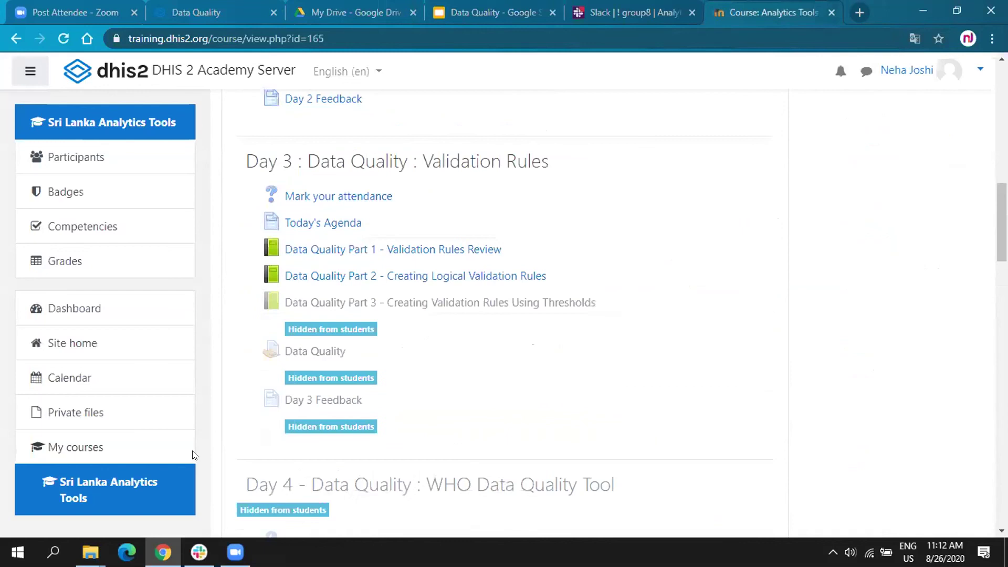
click(216, 21)
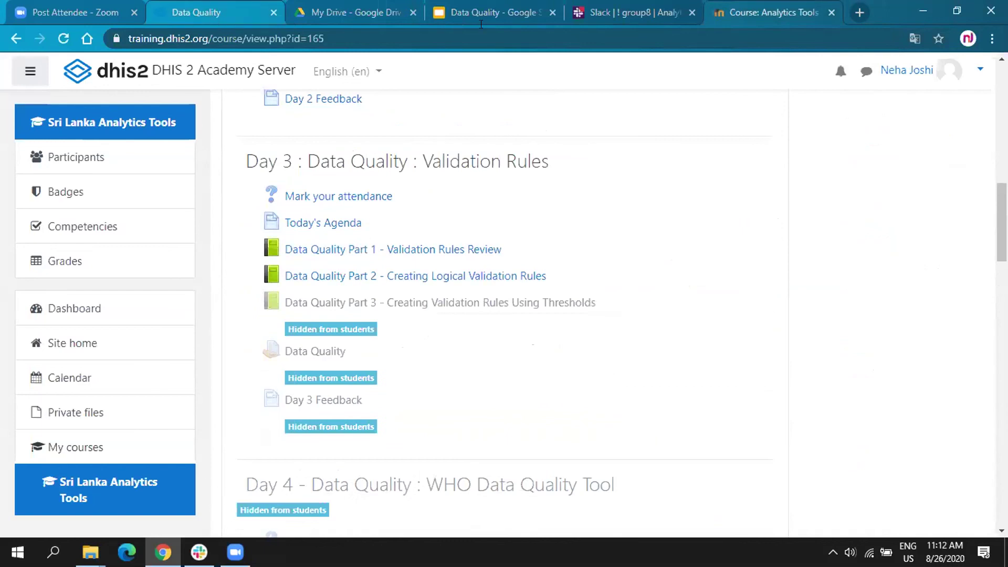